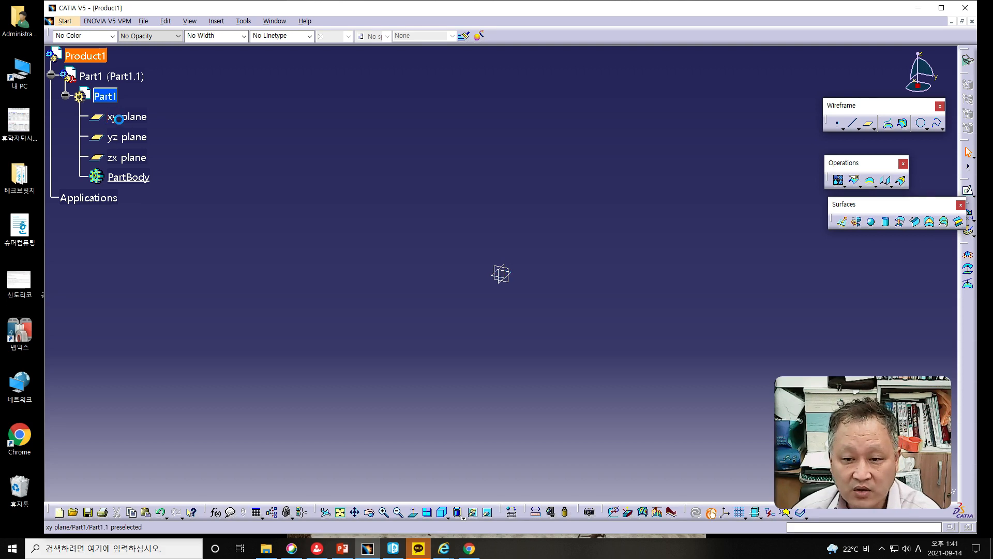
Sketch a semicircular arc on the xy plane, bulging away from the origin, radius about 45 mm, centred on the horizontal axis about 70 mm from the origin.
click(120, 121)
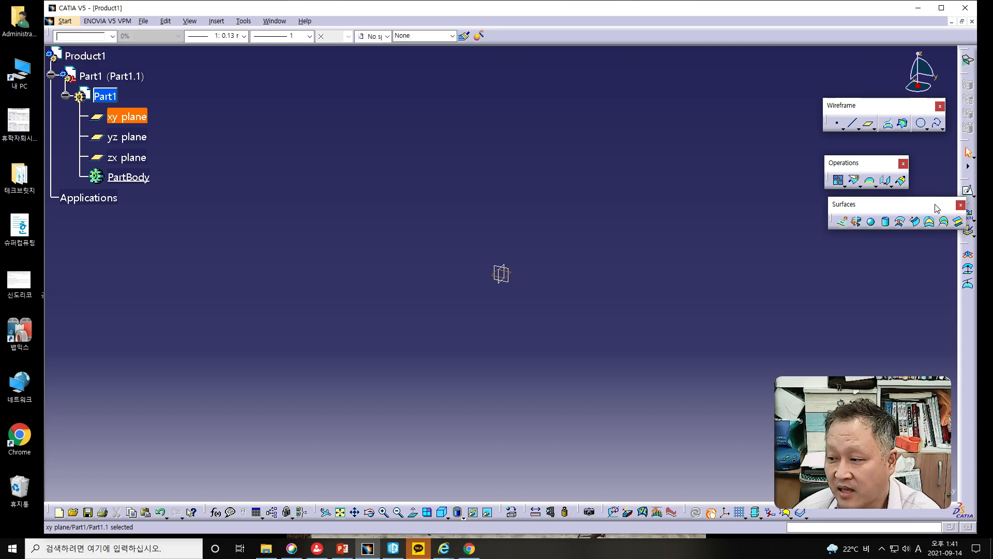
click(966, 190)
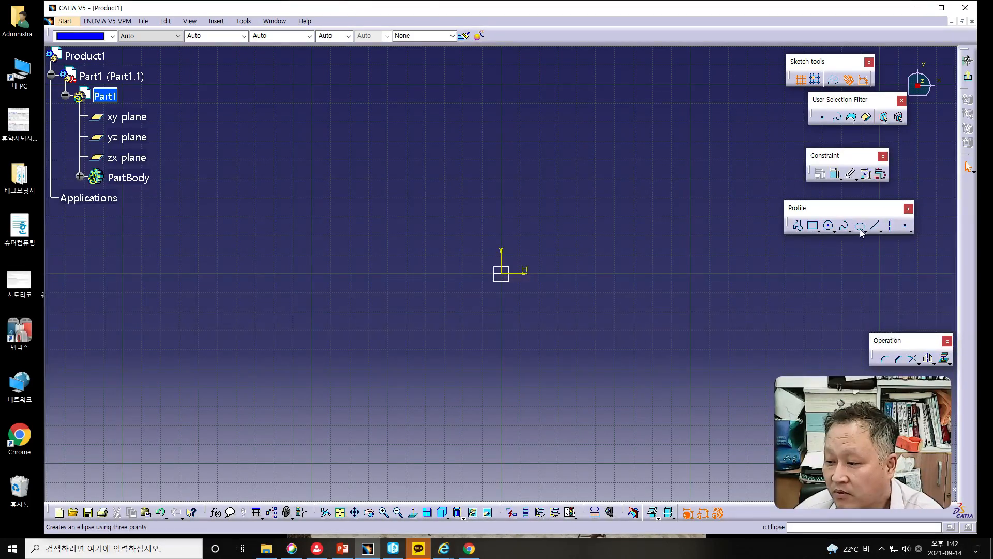
click(833, 231)
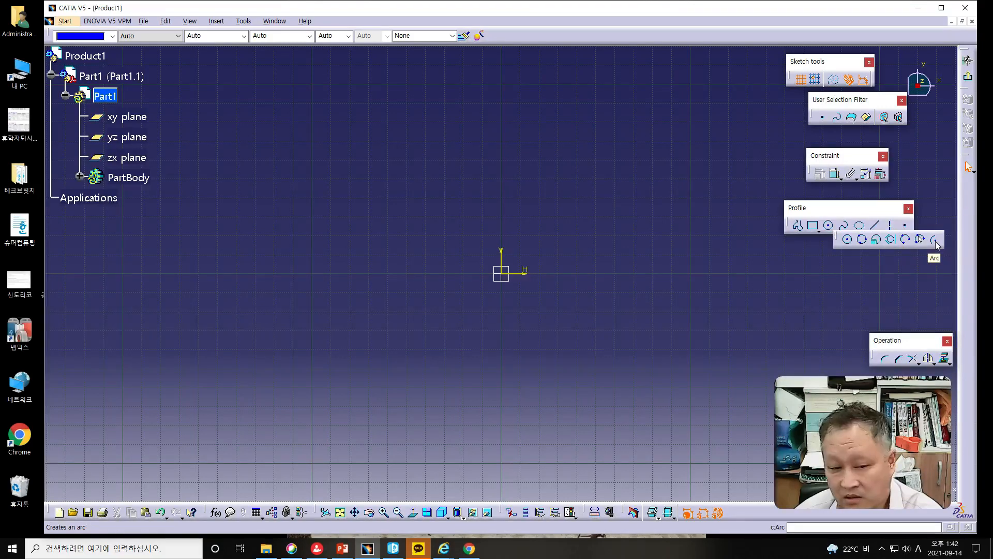
click(935, 241)
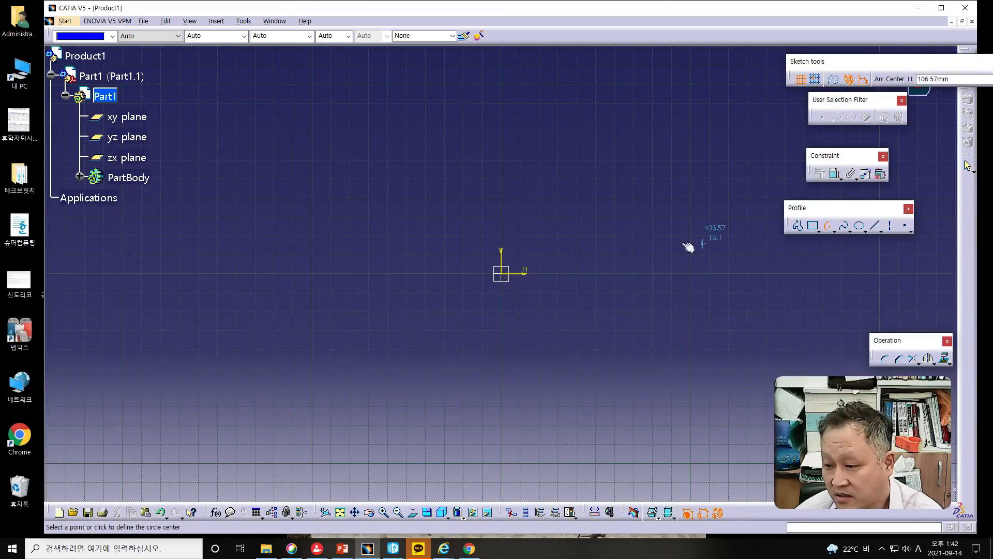
click(631, 273)
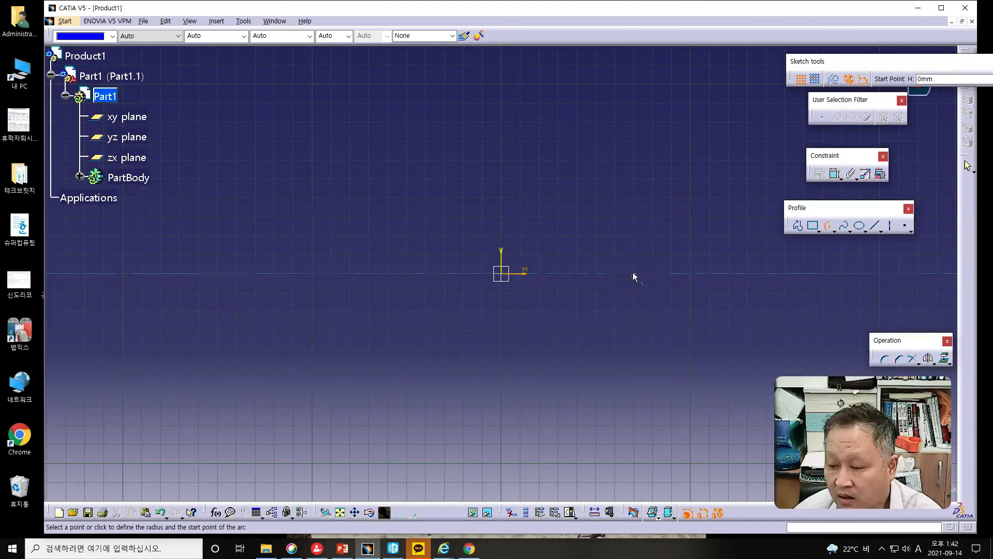
click(634, 358)
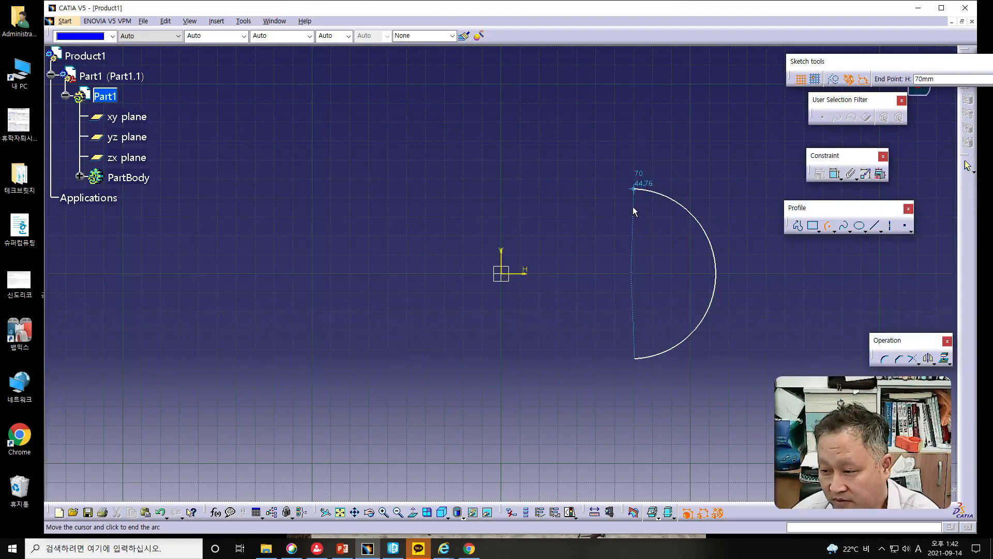
click(631, 189)
click(782, 352)
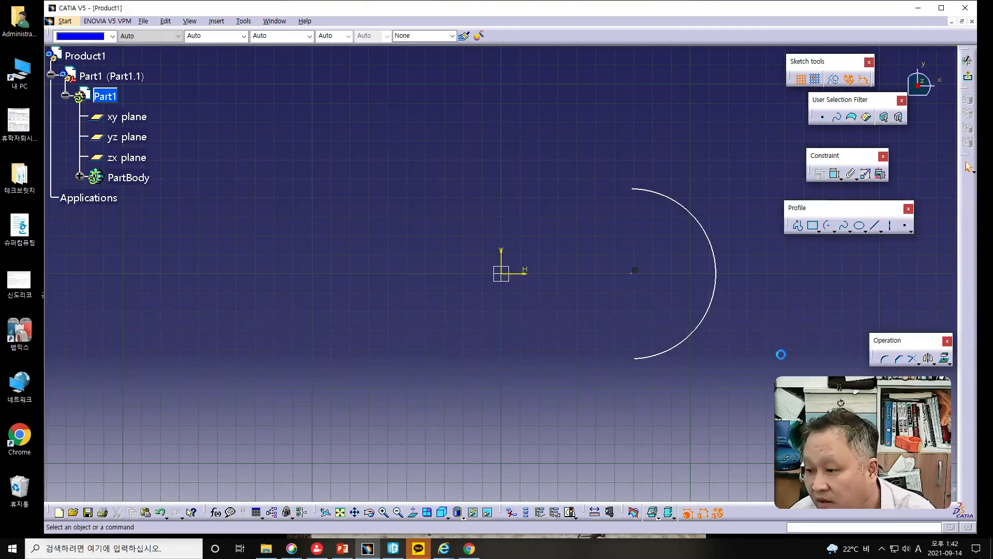
Dimension the arc's radius and set it to 31 mm.
click(828, 175)
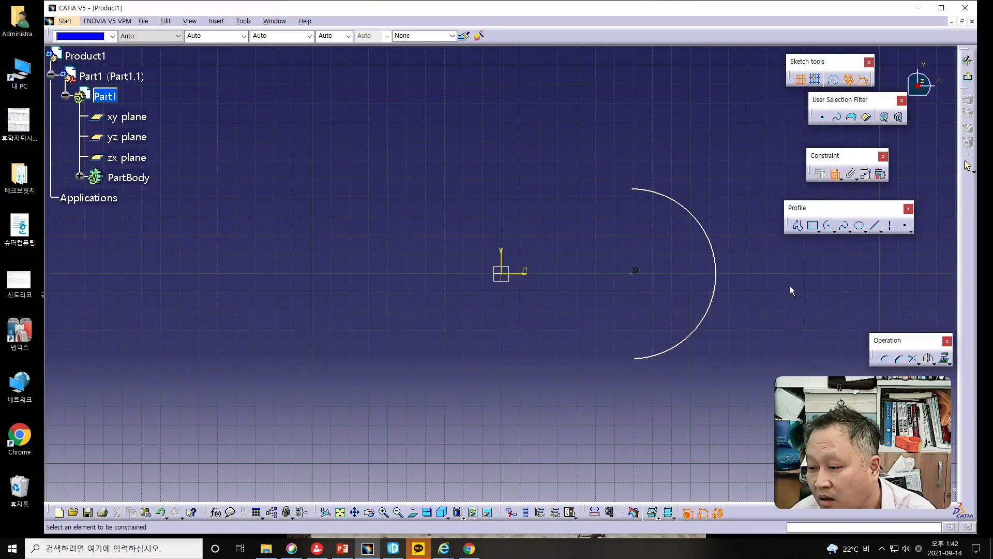
click(719, 299)
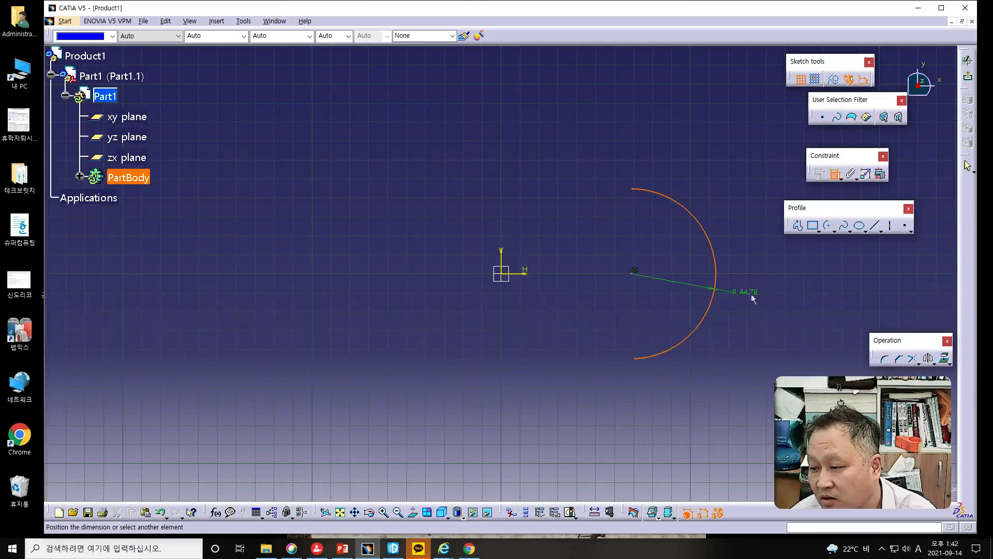
click(766, 297)
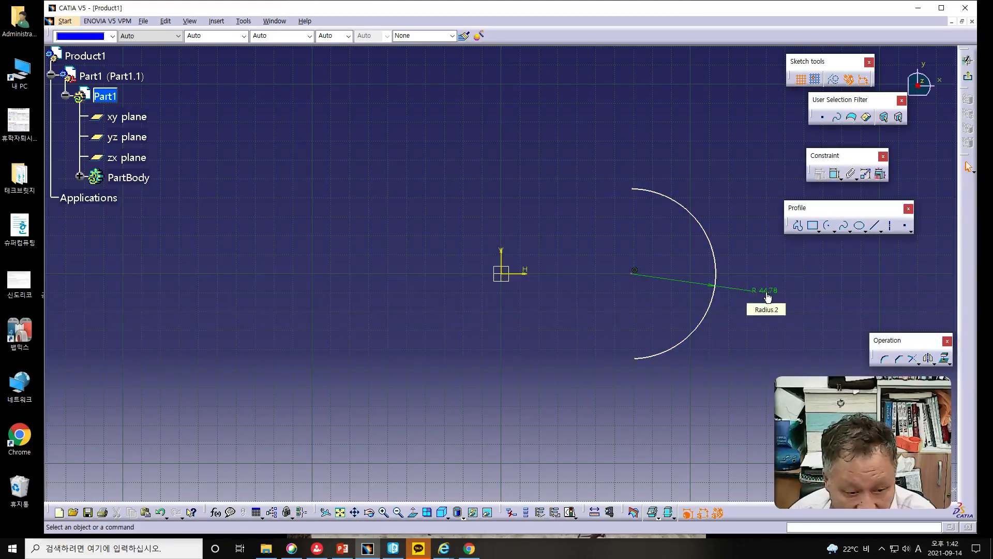
double_click(767, 292)
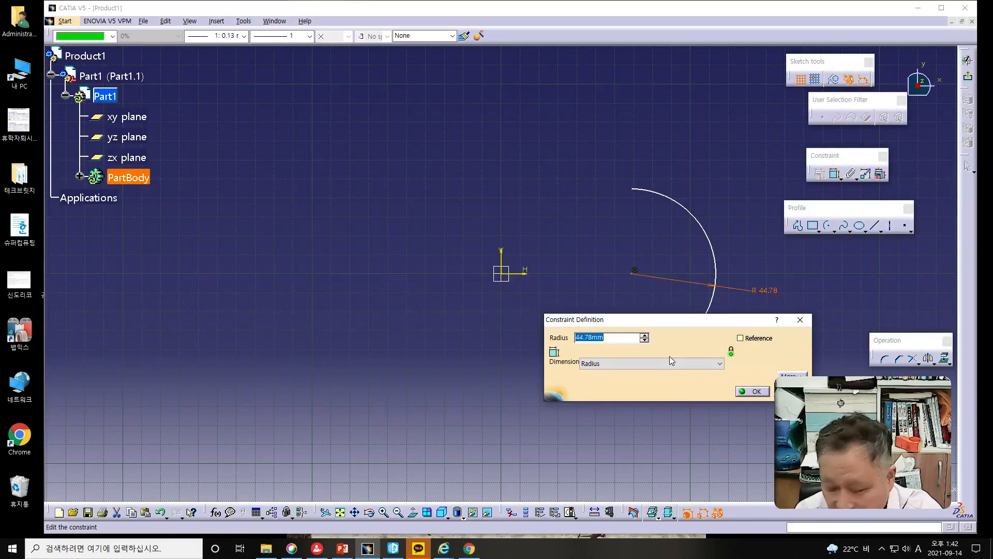
text(31)
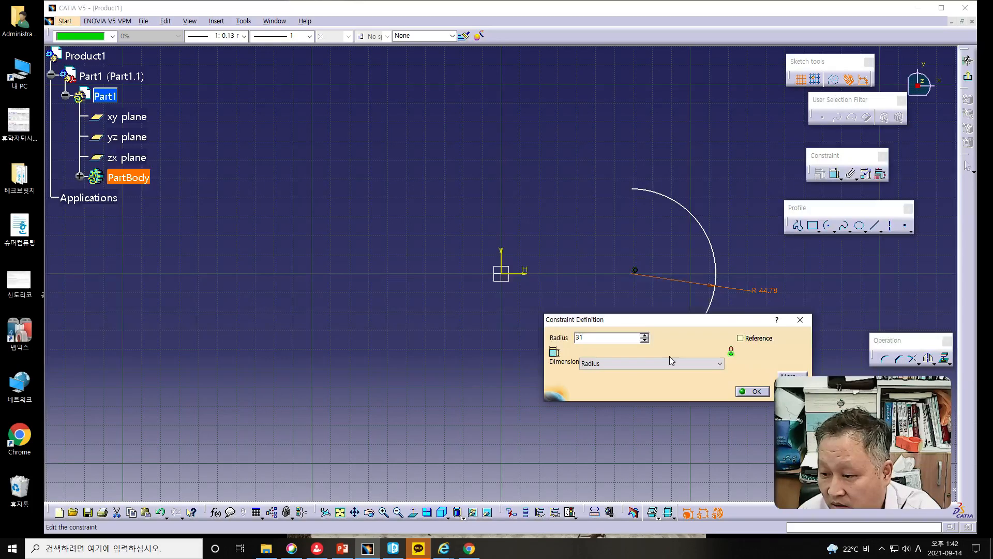
key(Return)
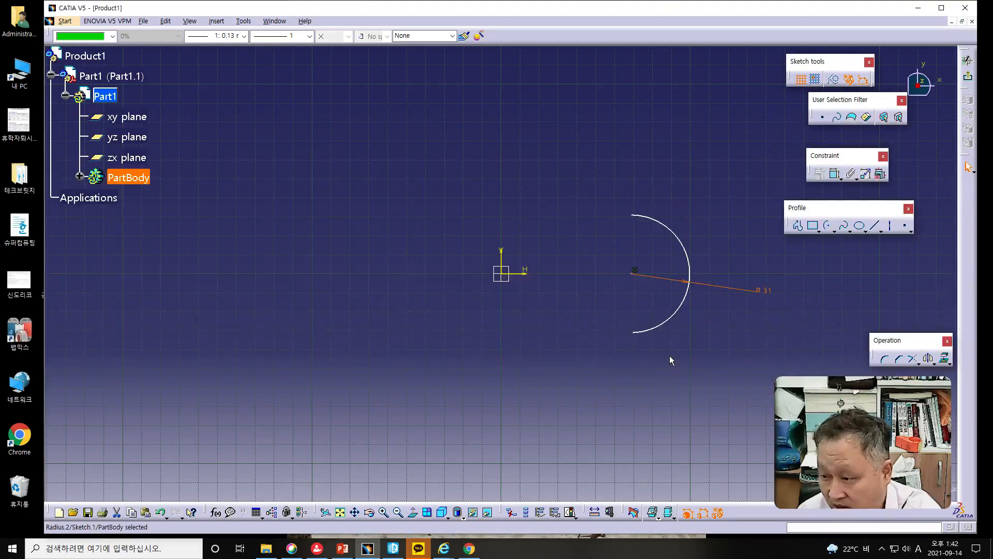
click(718, 367)
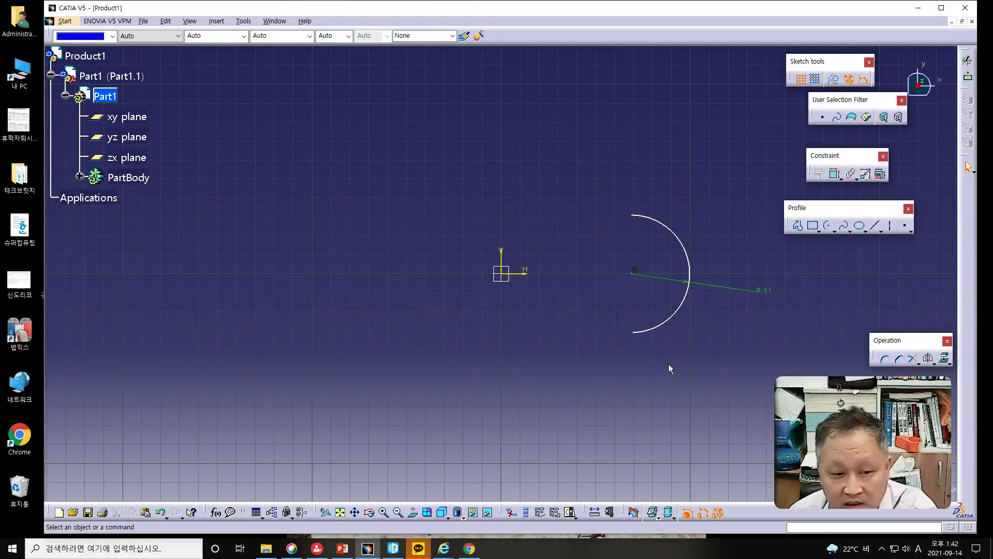
Dimension the distance from the vertical axis to the arc's outermost edge and set it to 57 mm.
click(500, 262)
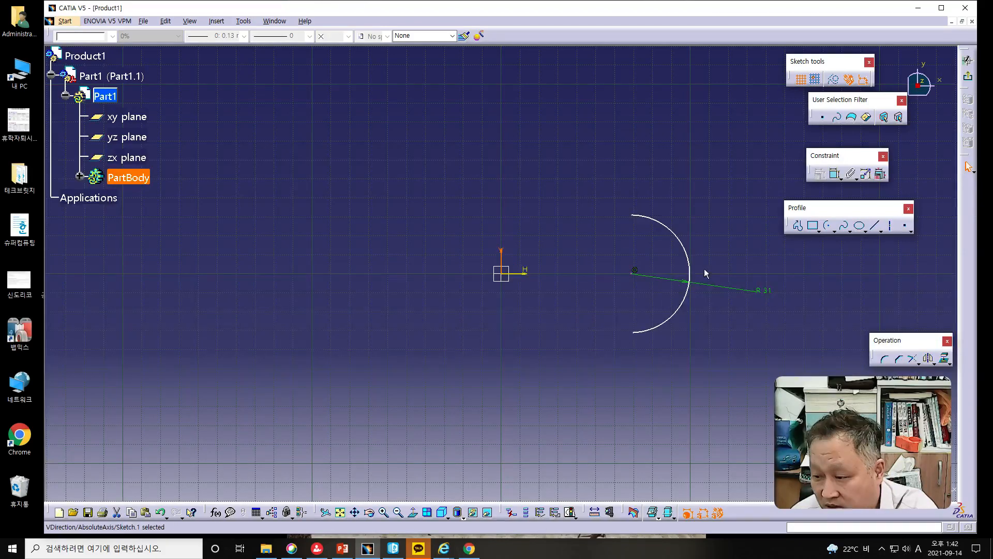
click(691, 261)
click(819, 173)
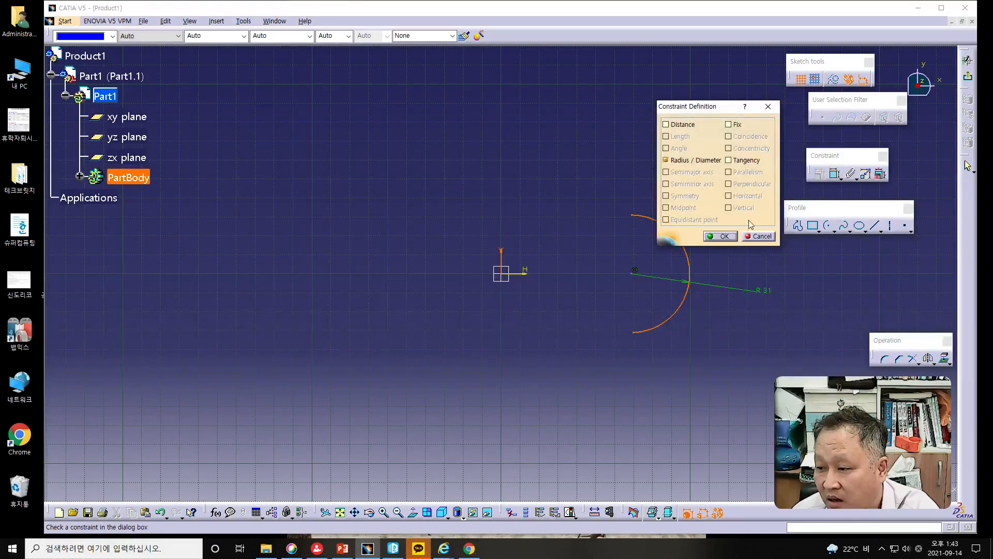
click(757, 236)
click(835, 173)
click(501, 171)
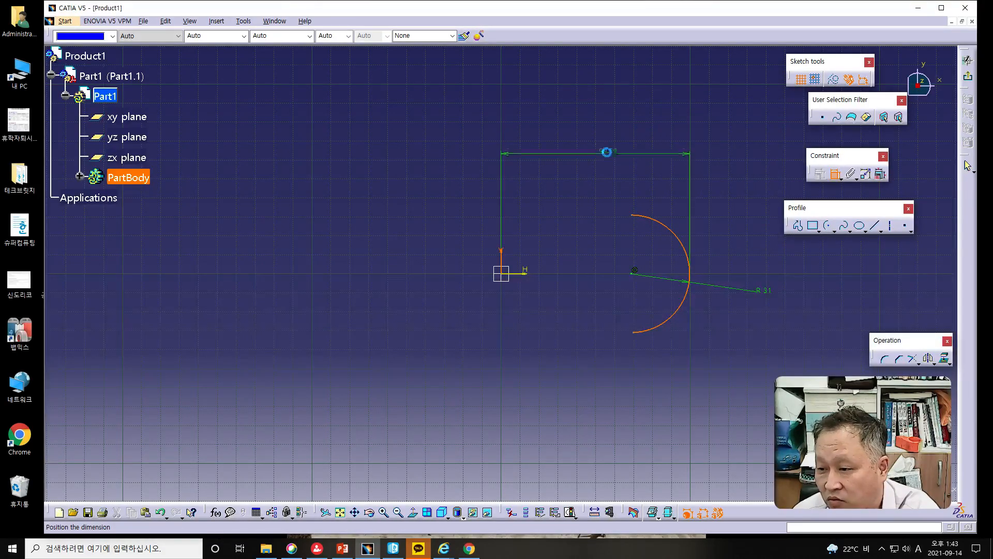
click(595, 135)
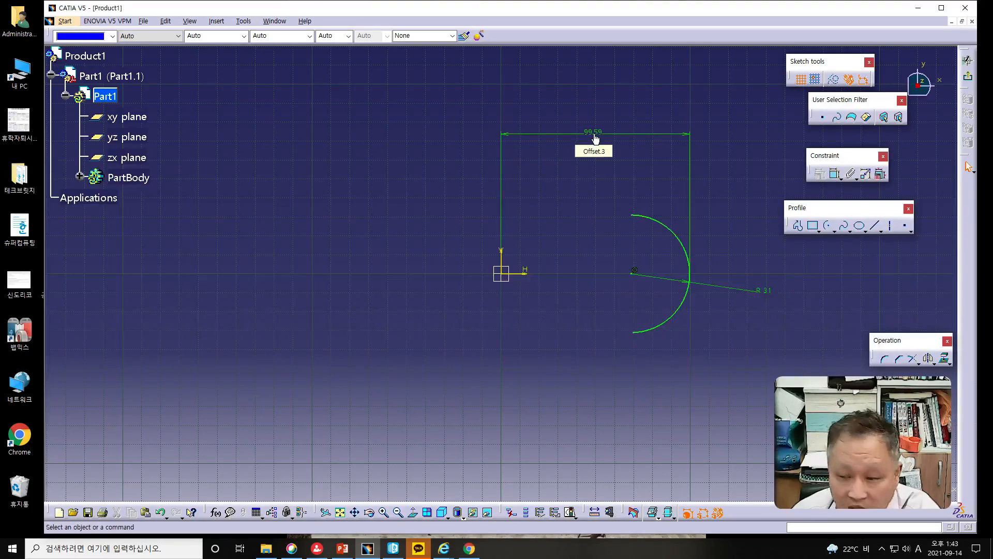
double_click(593, 133)
text(57)
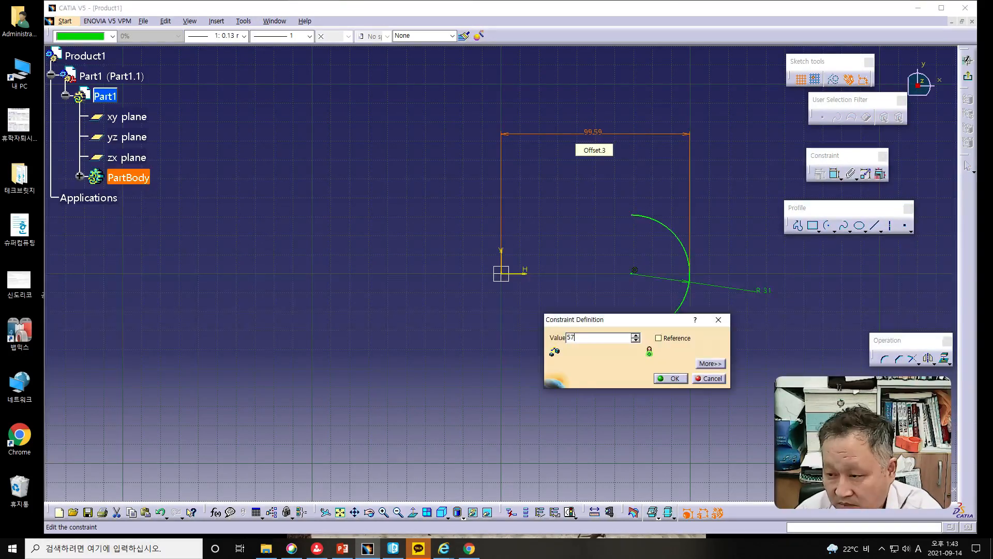
key(Return)
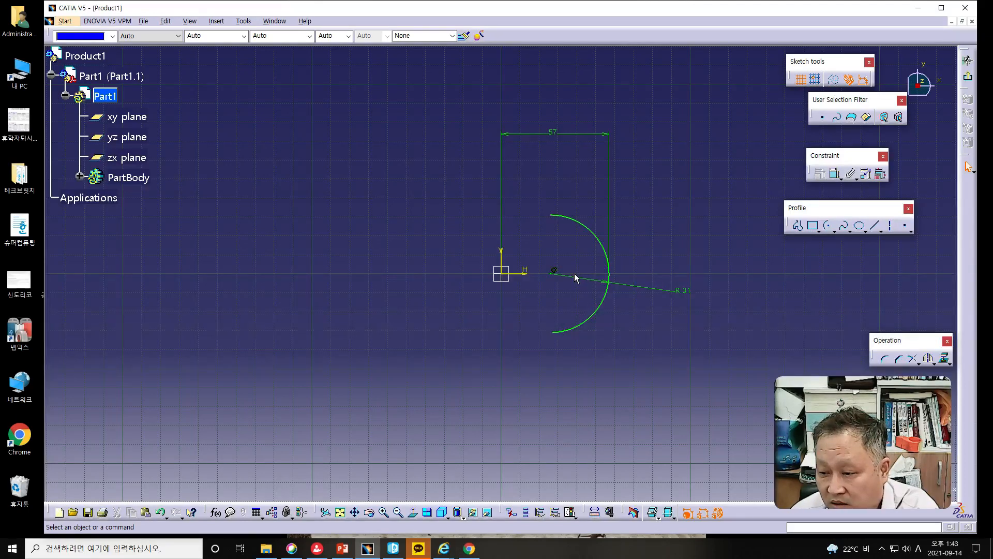
Draw a vertical axis line through the arc's centre, extending past both arc ends to about 58 mm below the horizontal axis.
click(890, 227)
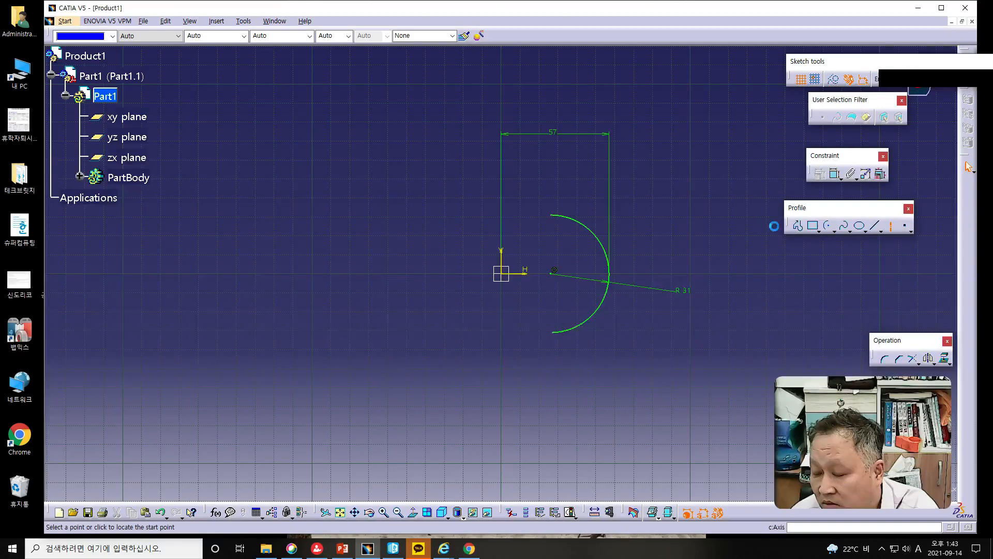
click(550, 189)
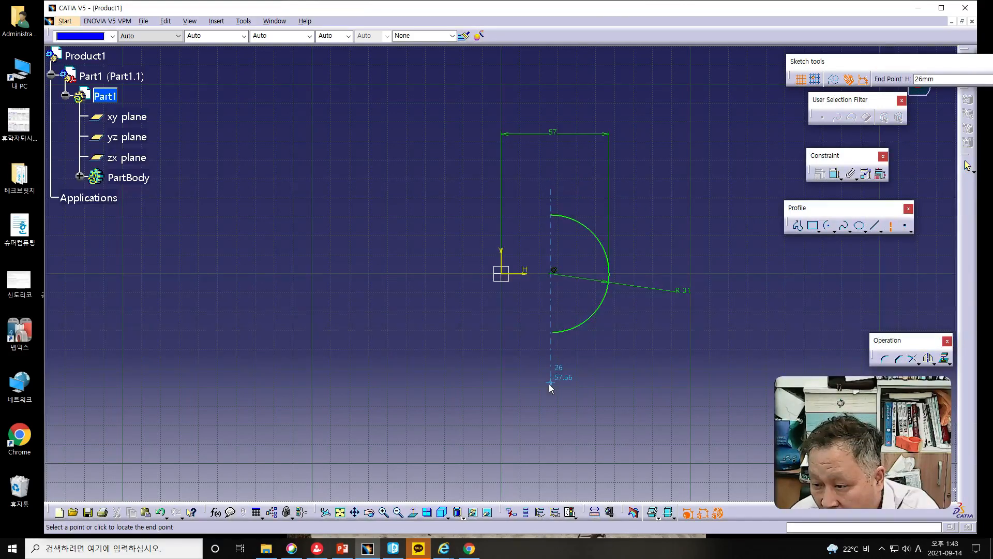
click(550, 383)
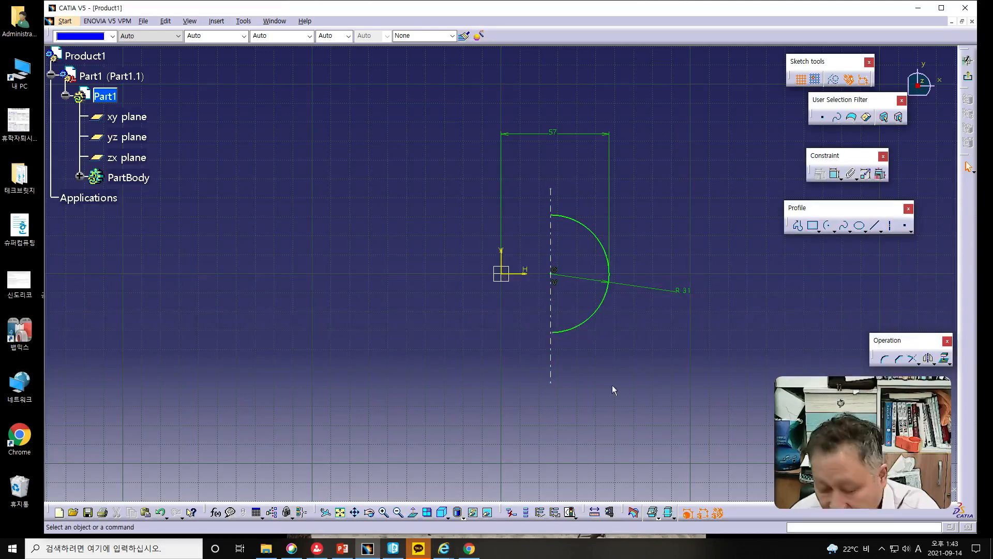
Constrain the arc's lower endpoint to be coincident with the vertical axis line through its centre.
scroll(630, 392, up, 3)
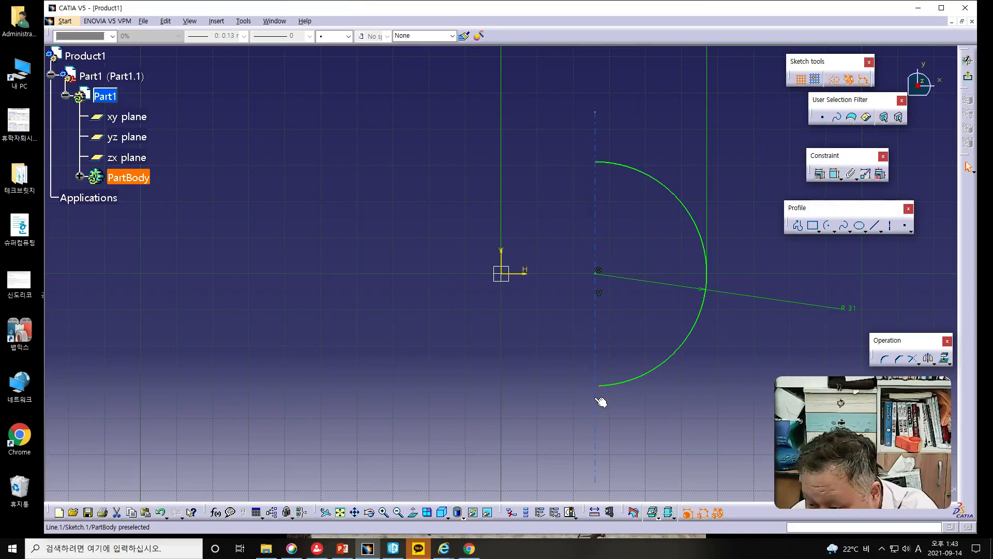
click(596, 399)
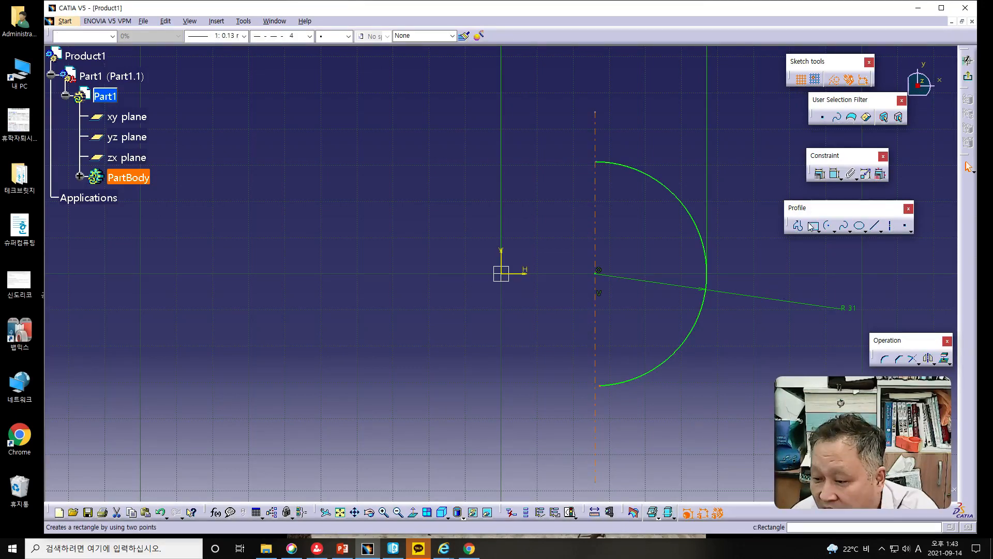
click(820, 176)
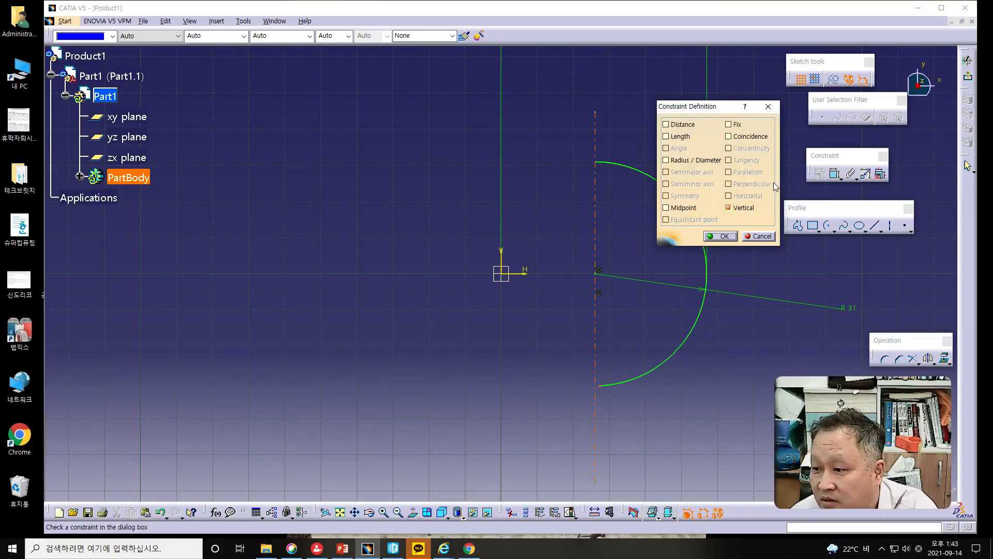
click(728, 137)
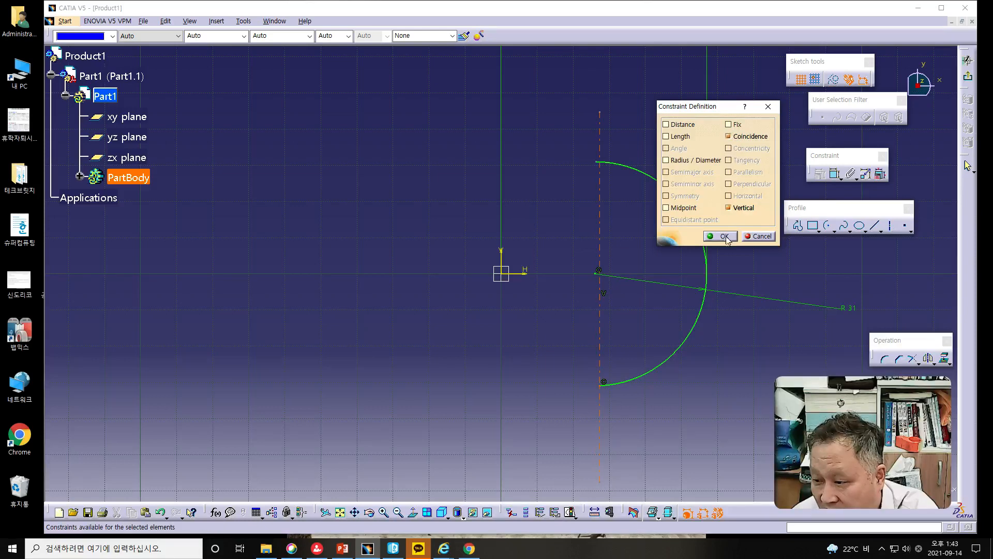
click(730, 237)
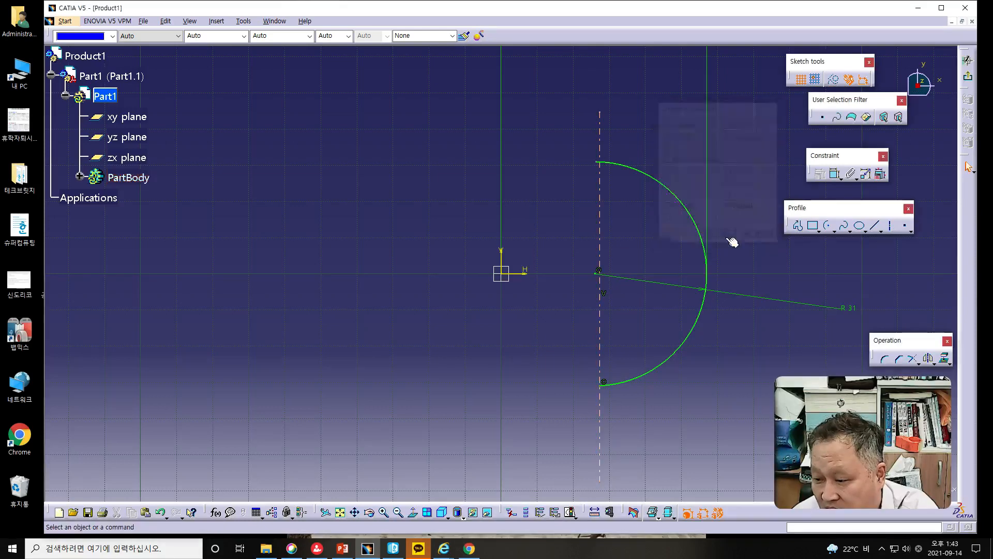
Constrain the arc's upper endpoint to be coincident with the vertical axis line through its centre.
click(598, 164)
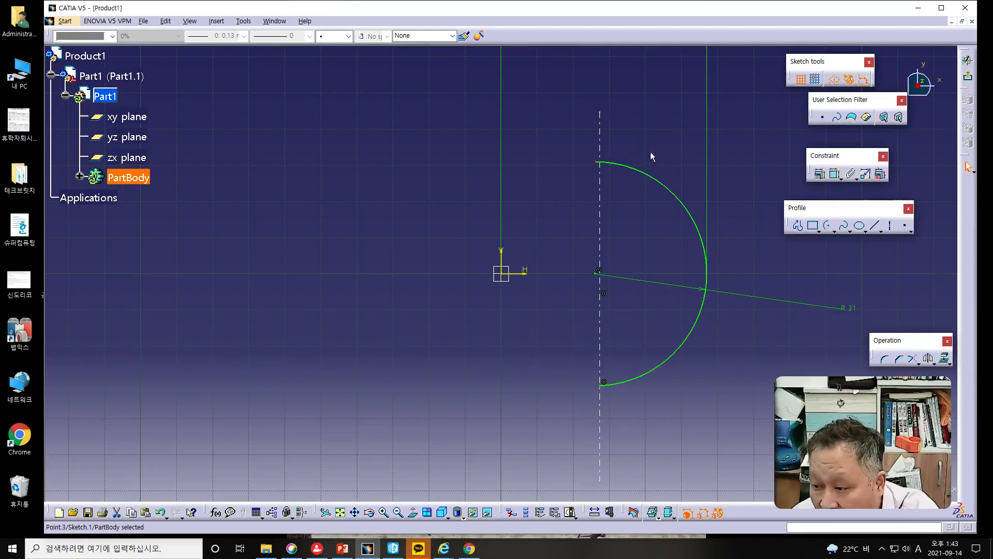
ctrl+click(600, 140)
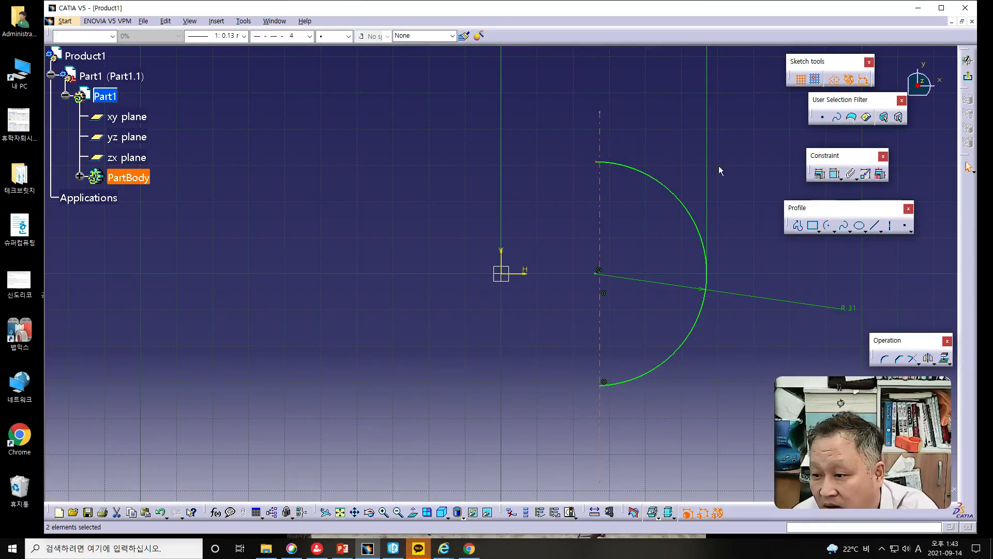
click(819, 173)
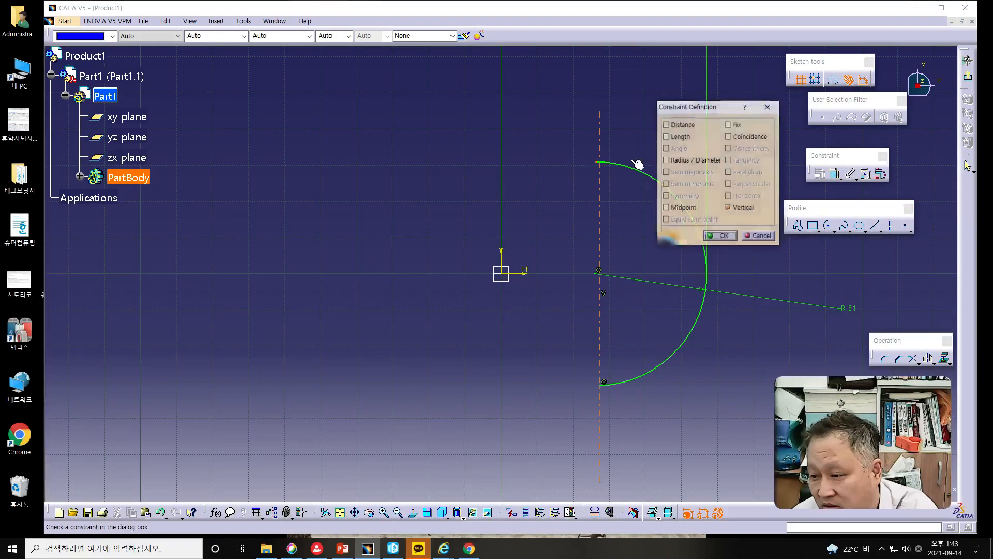
click(728, 136)
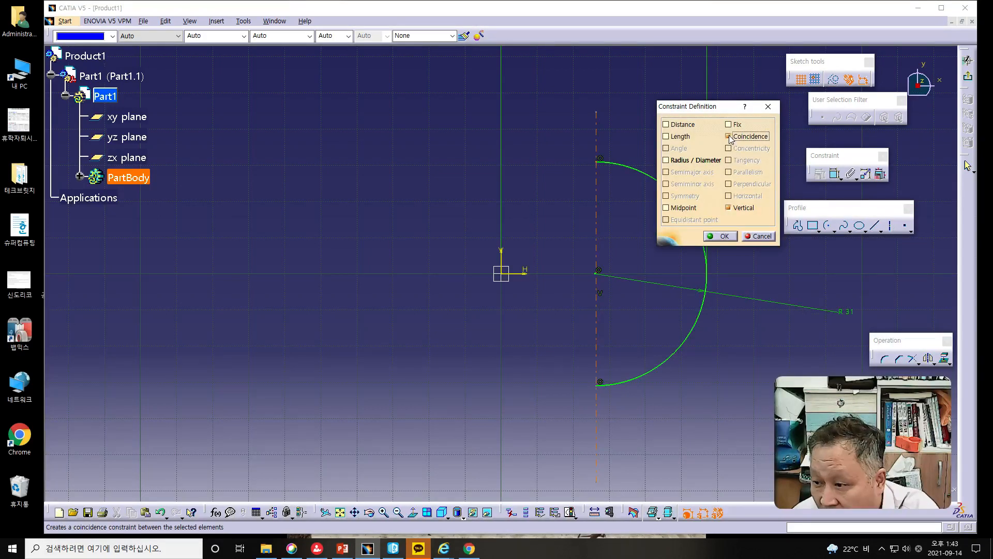
click(723, 236)
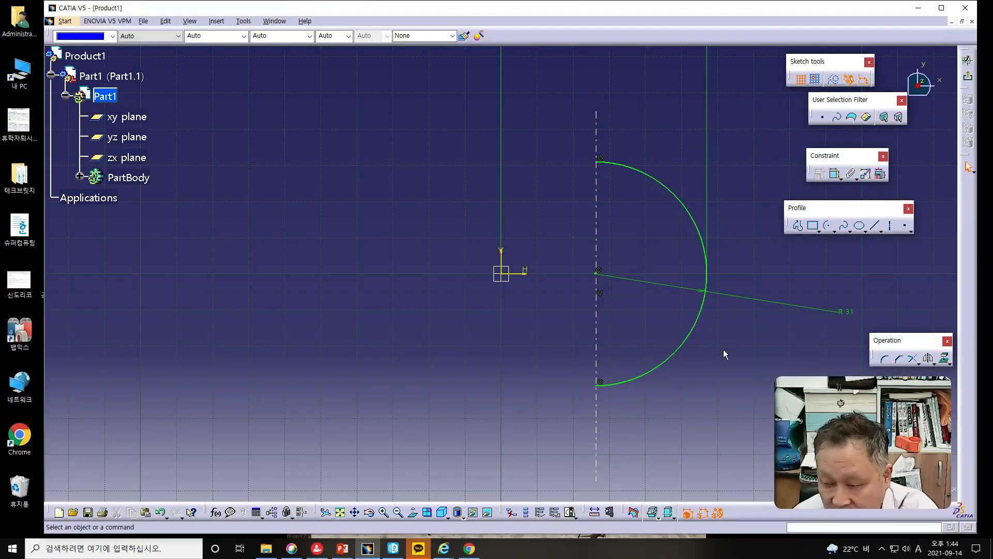
Switch to the PowerPoint instructions and view the slide on generating a point with Intersection.
ctrl+middle_drag(739, 358, 746, 386)
key(alt+Tab)
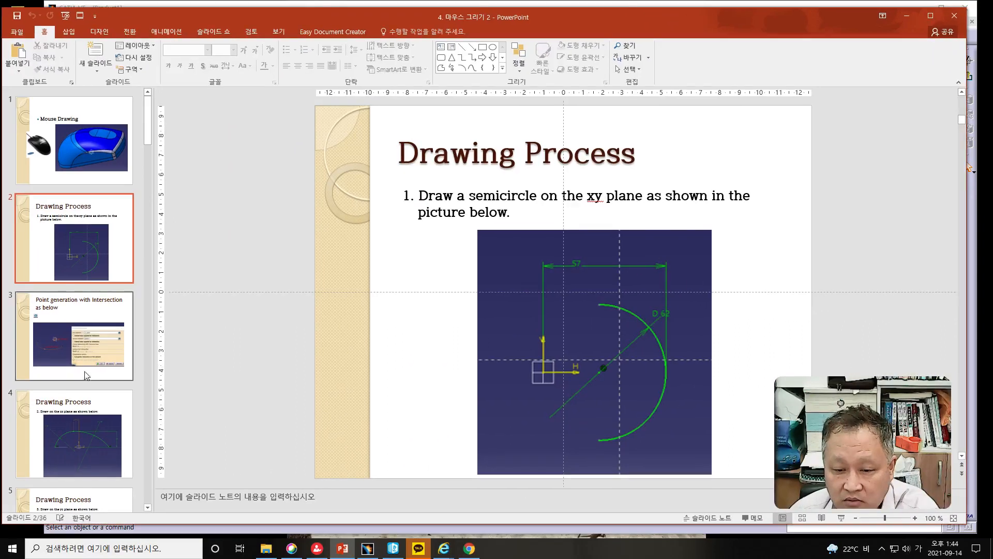
click(101, 362)
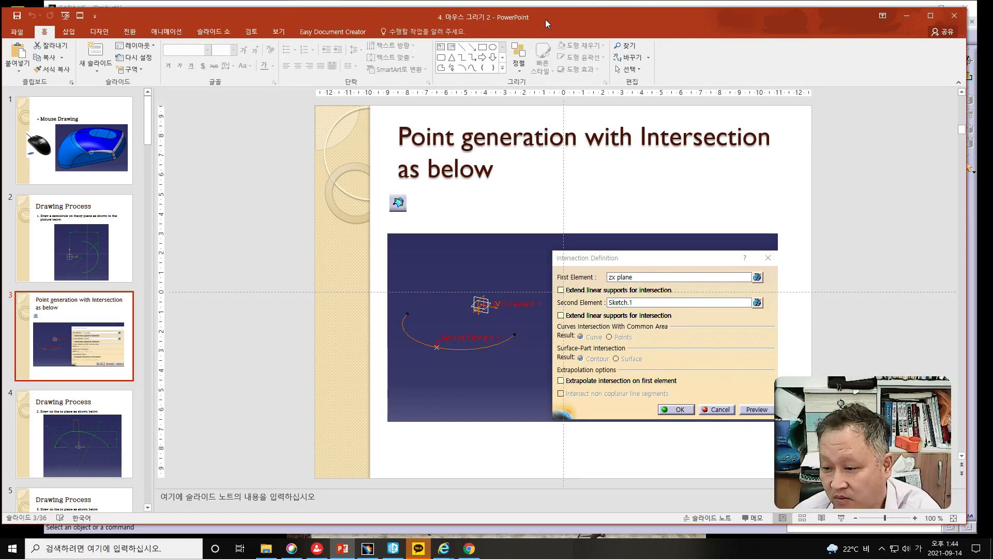
Return to CATIA, leave the semicircle sketch and create an intersection point with zx plane as first element and Sketch.1 as second element.
click(906, 16)
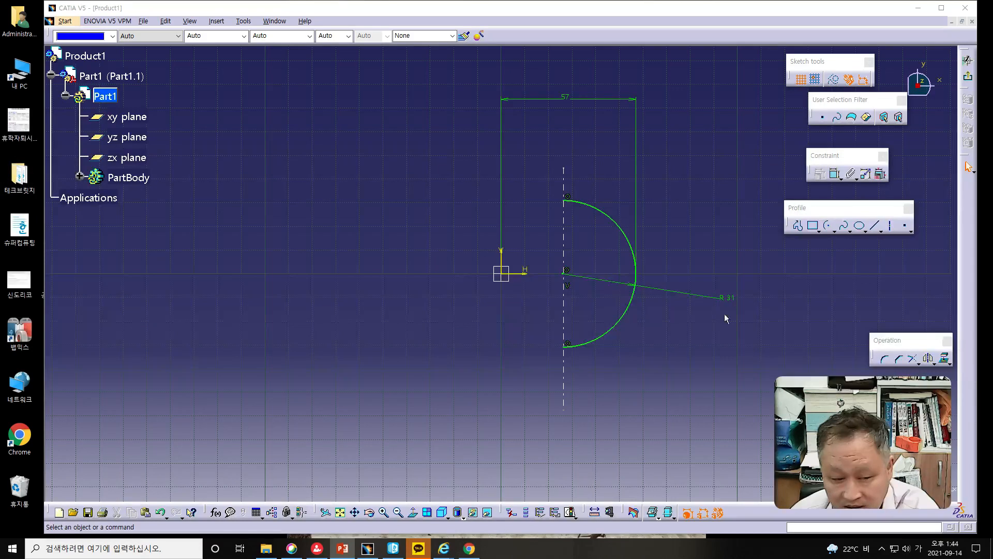
click(967, 76)
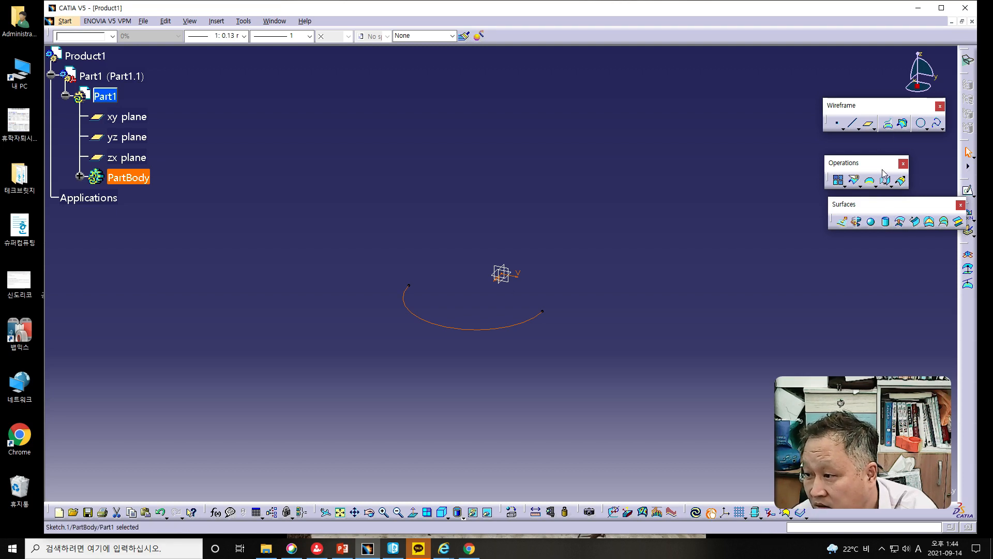
click(903, 124)
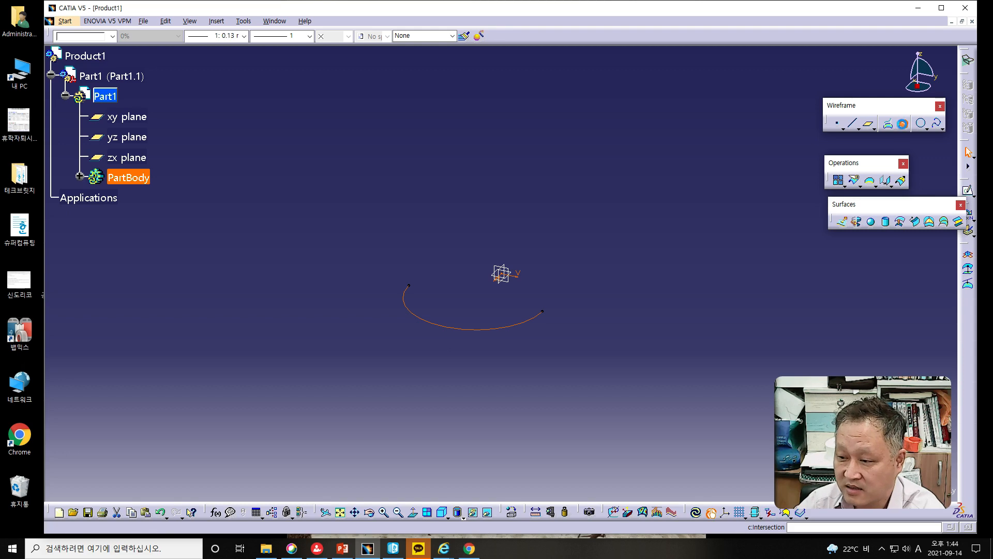
drag(611, 208, 614, 125)
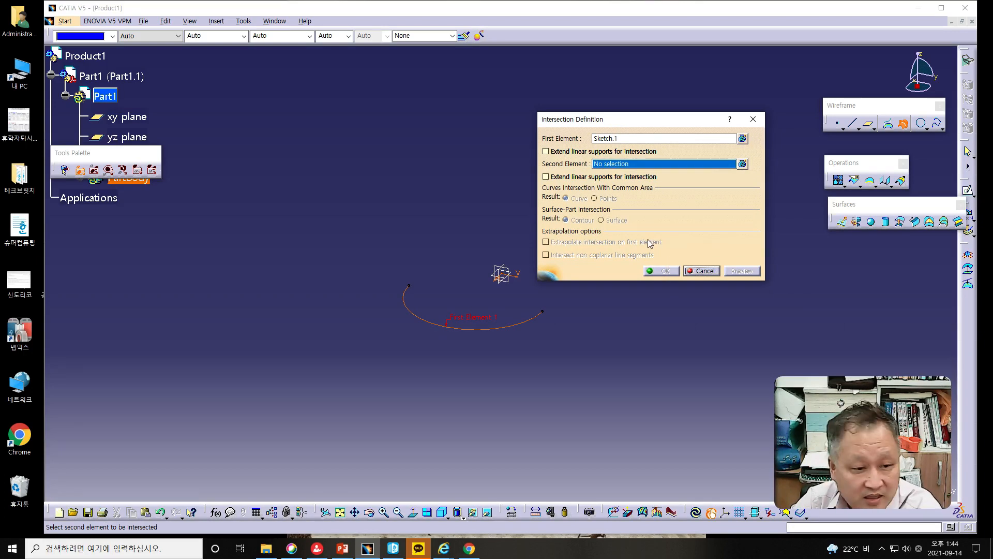
click(624, 138)
right_click(625, 142)
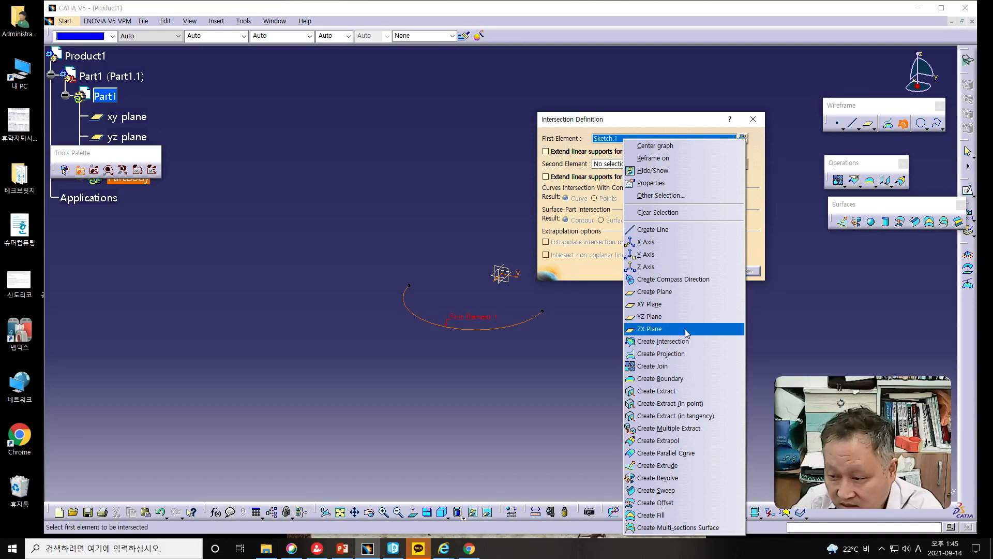
click(655, 331)
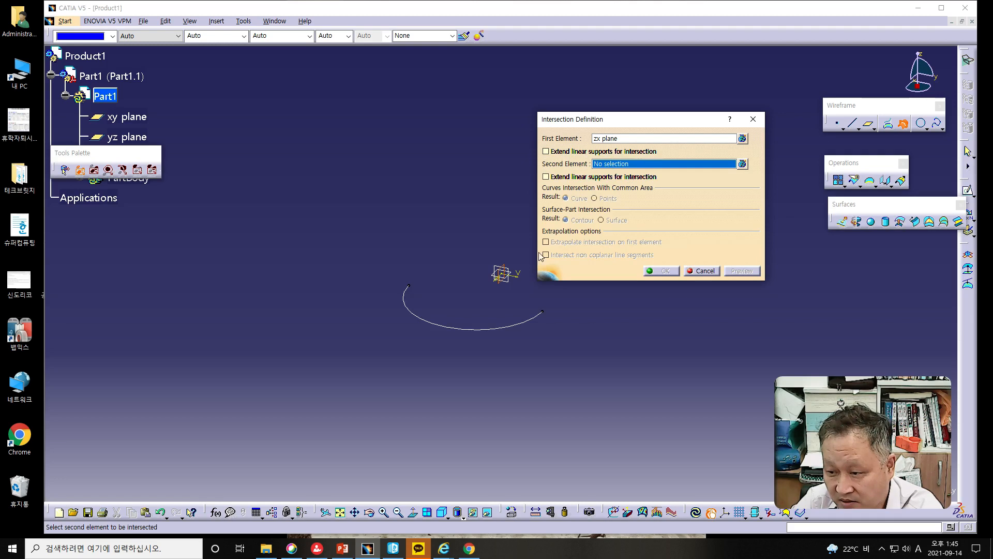
click(465, 332)
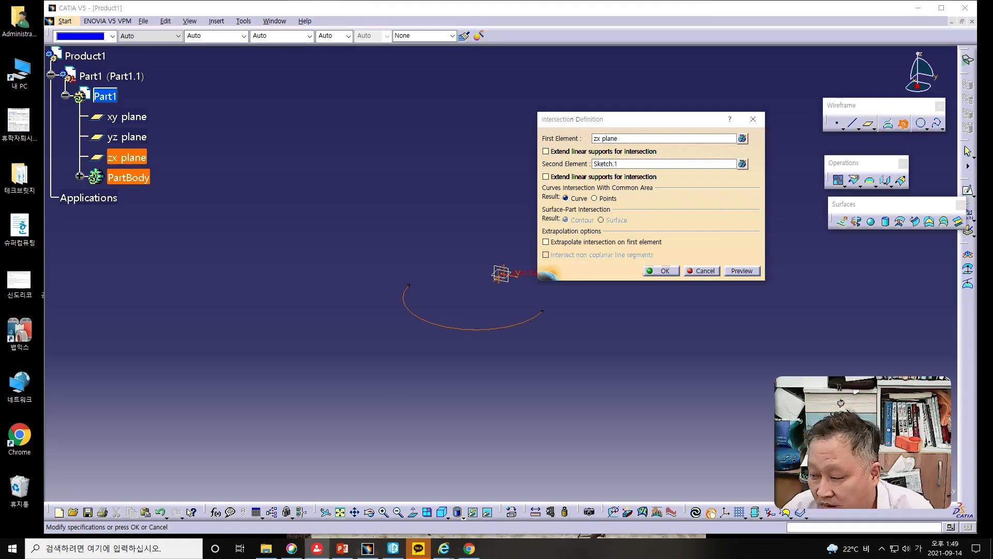
click(737, 308)
click(741, 272)
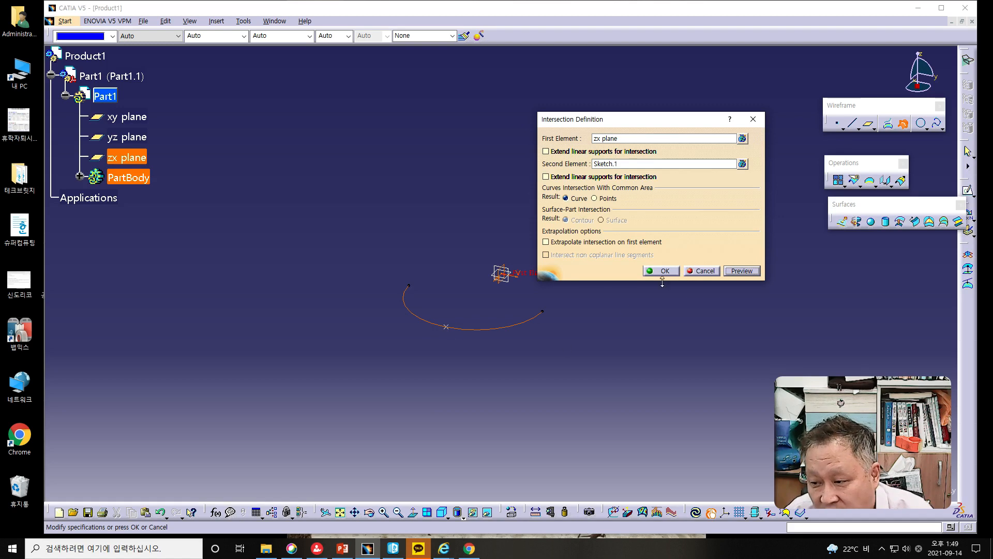
click(663, 271)
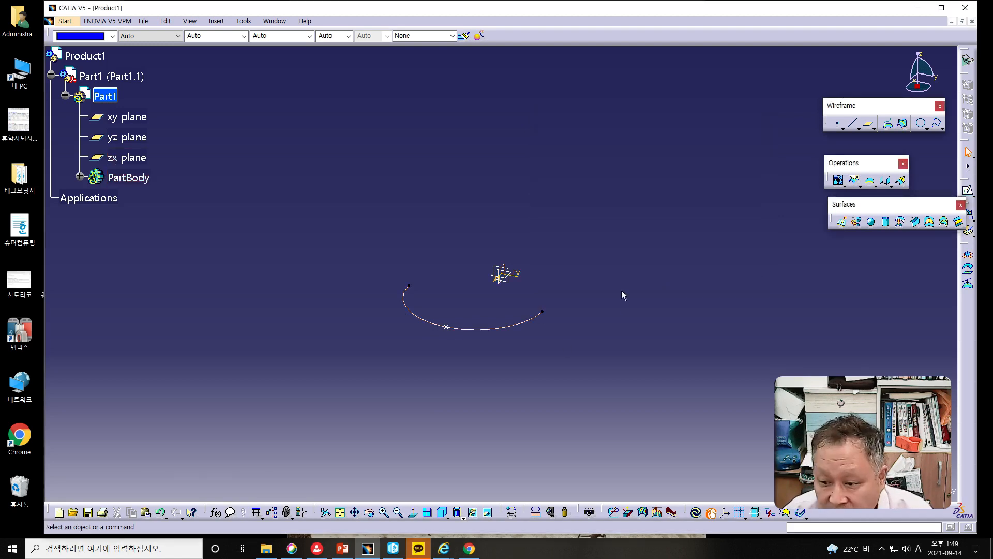
Switch to the PowerPoint instructions and view the slide on drawing the two-arc profile on the zx plane.
drag(0, 31, 736, 21)
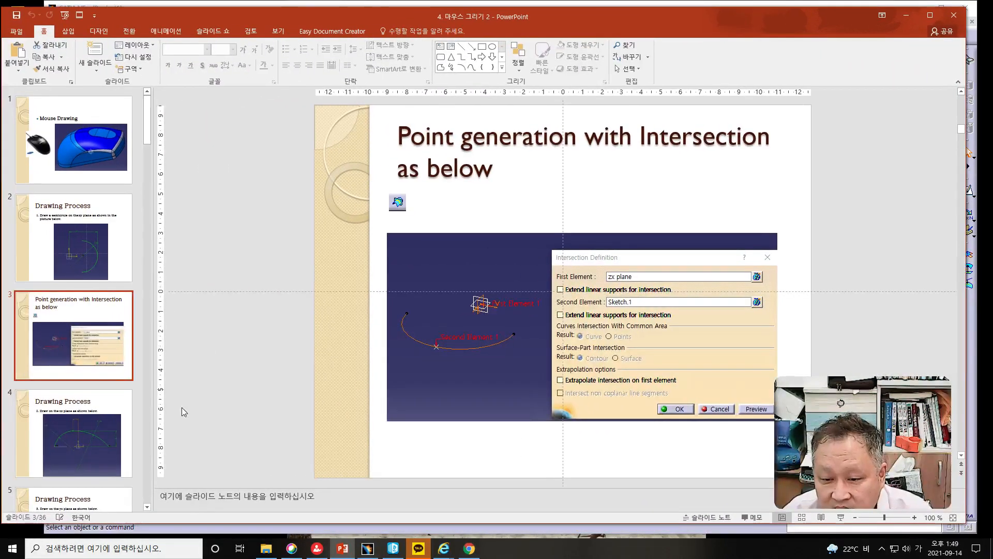
scroll(191, 414, down, 1)
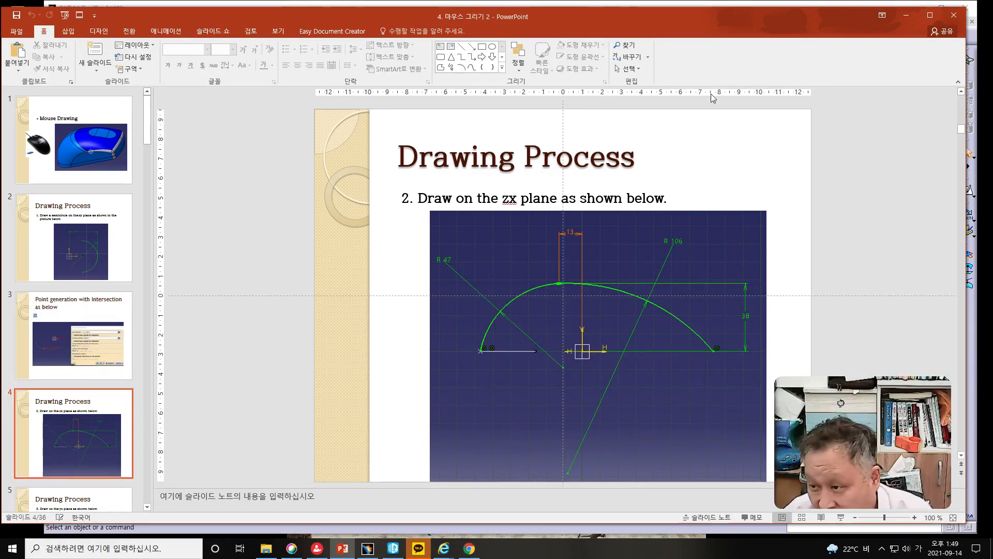
drag(671, 21, 2, 23)
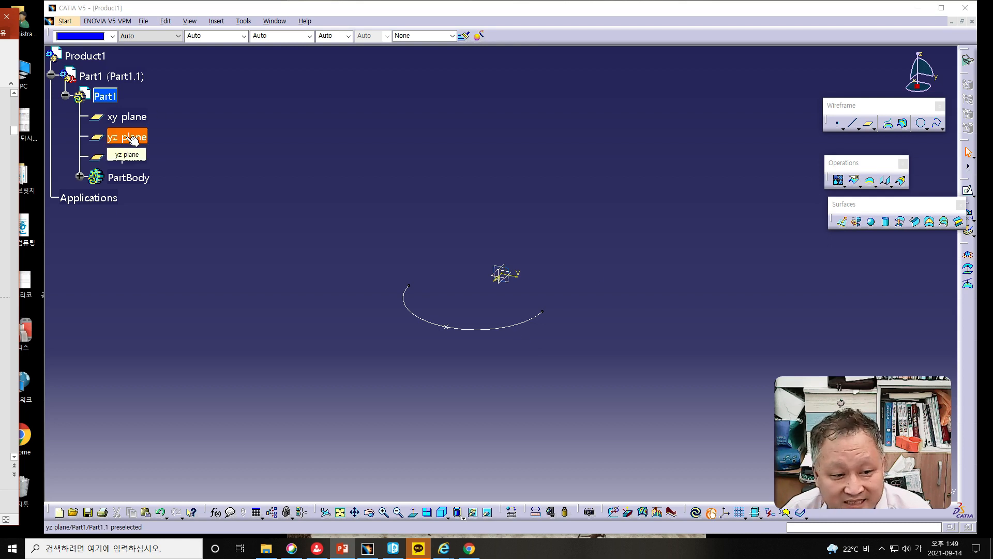
Open a sketch on the zx plane and draw a three-point arc from the intersection point up to about H -23 mm, V 35 mm.
click(121, 157)
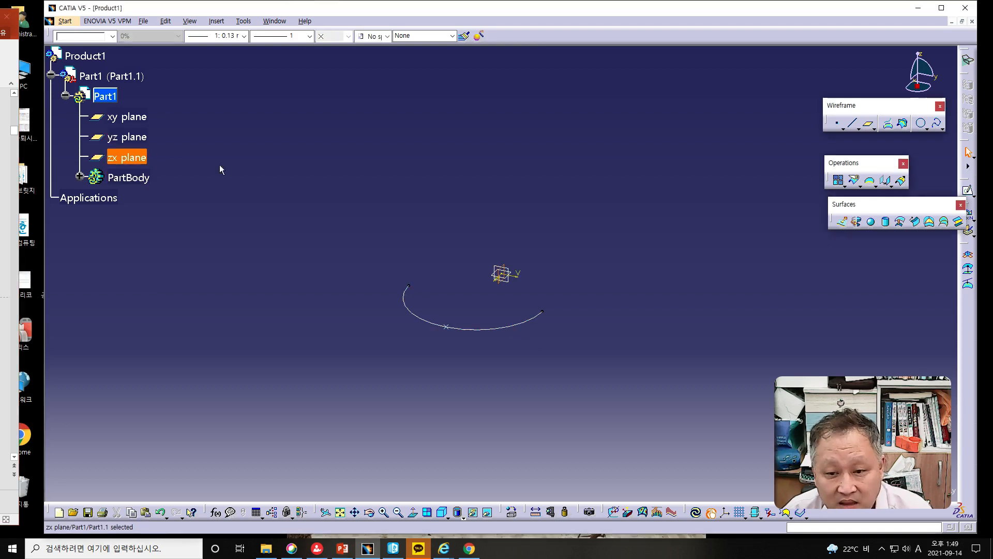
click(966, 190)
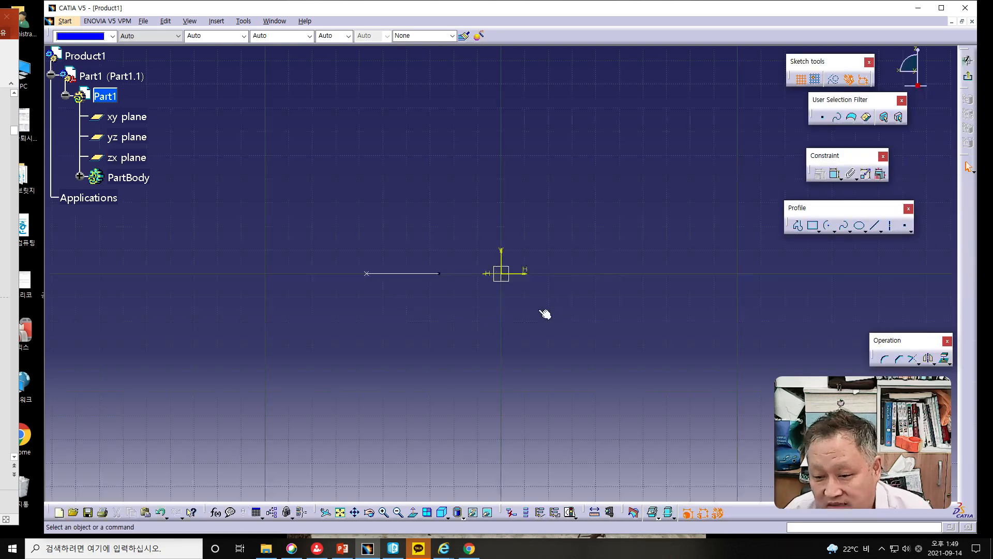
click(844, 228)
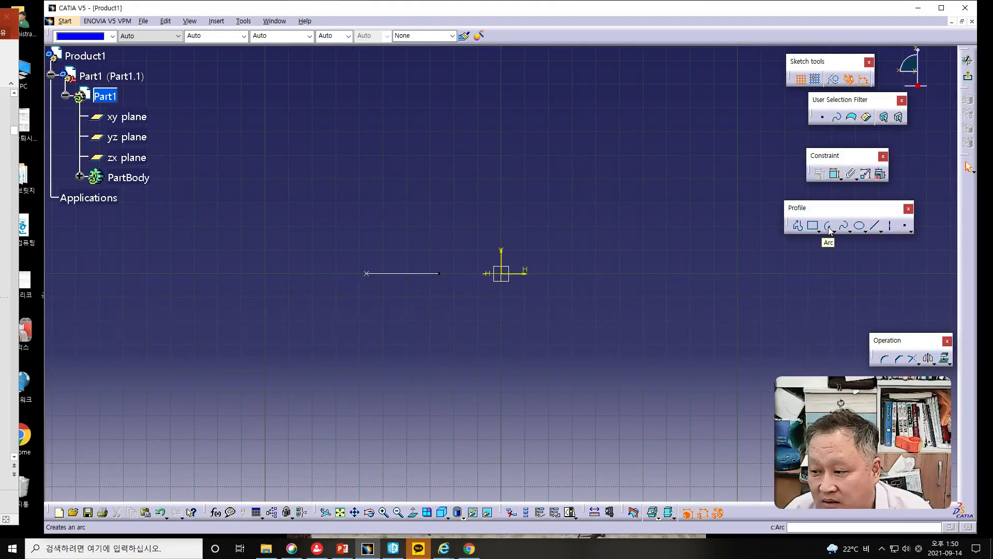
click(831, 231)
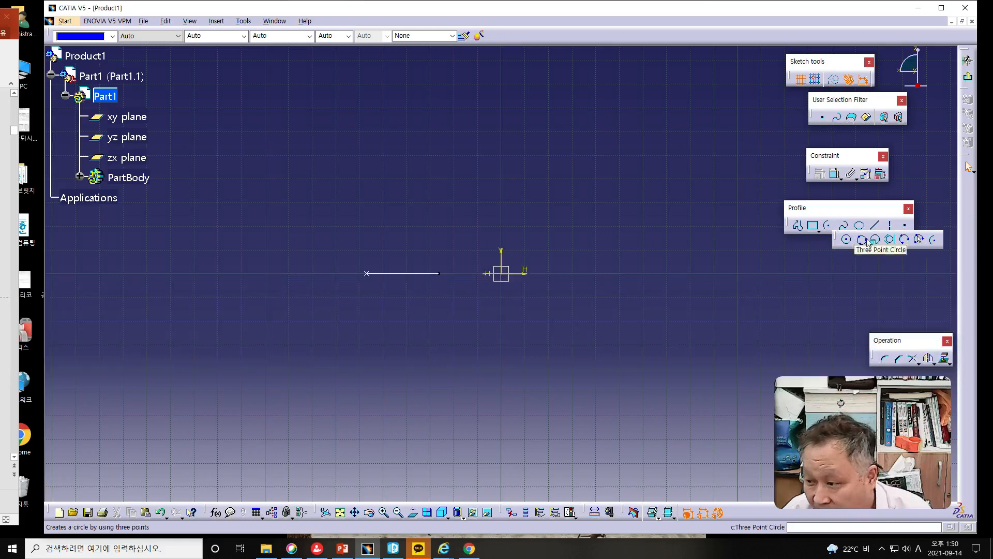
click(904, 241)
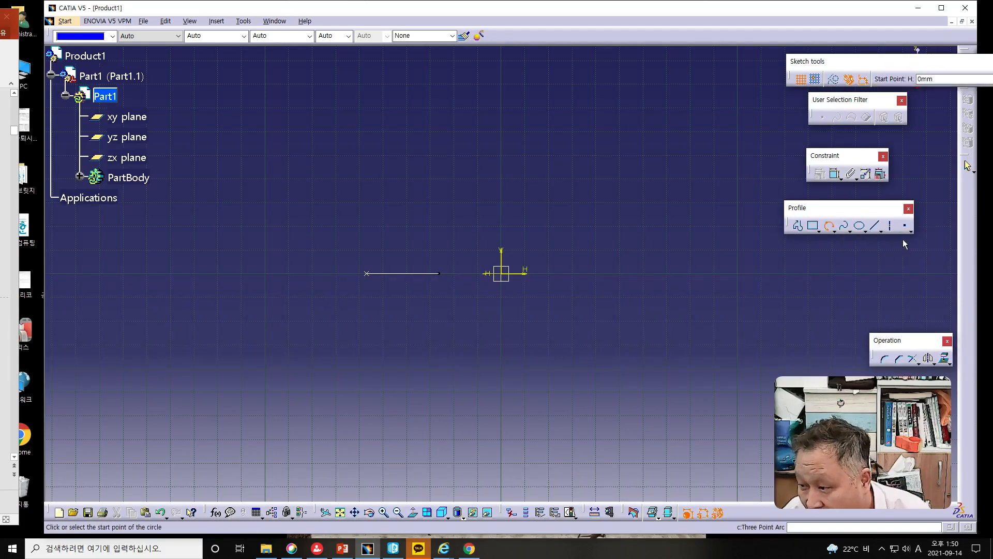
click(370, 275)
click(380, 224)
click(448, 191)
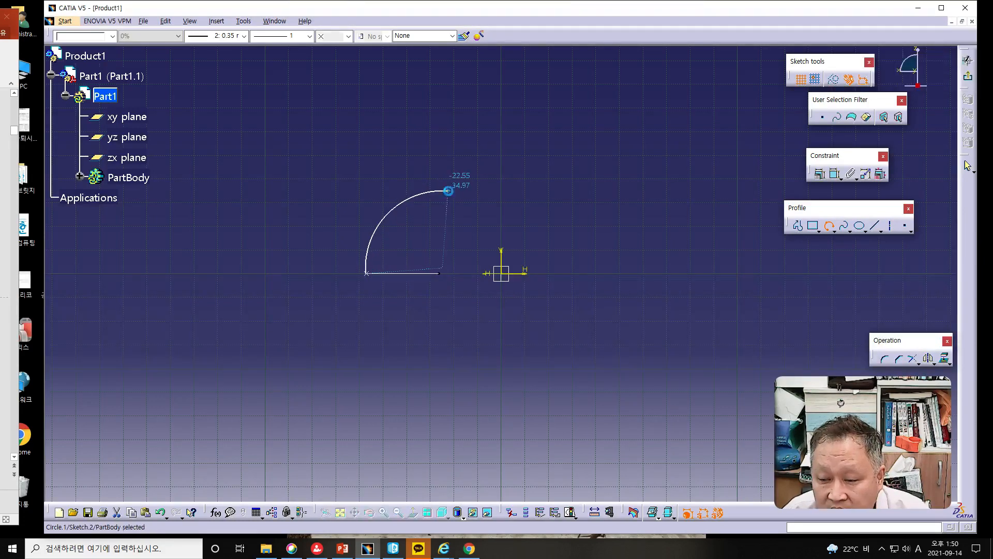
Draw a second three-point arc from the first arc's upper end, over the origin and down to the horizontal axis.
click(830, 226)
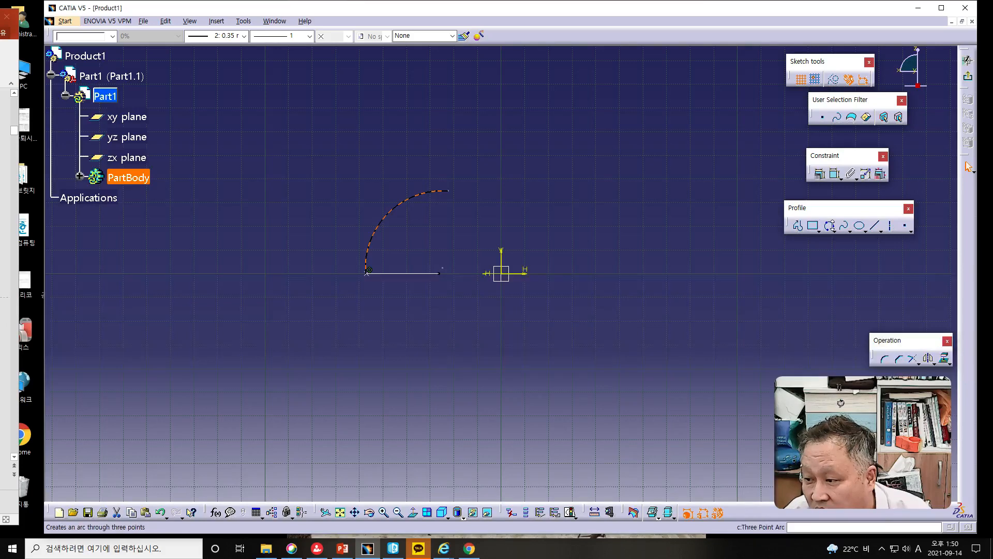
click(448, 191)
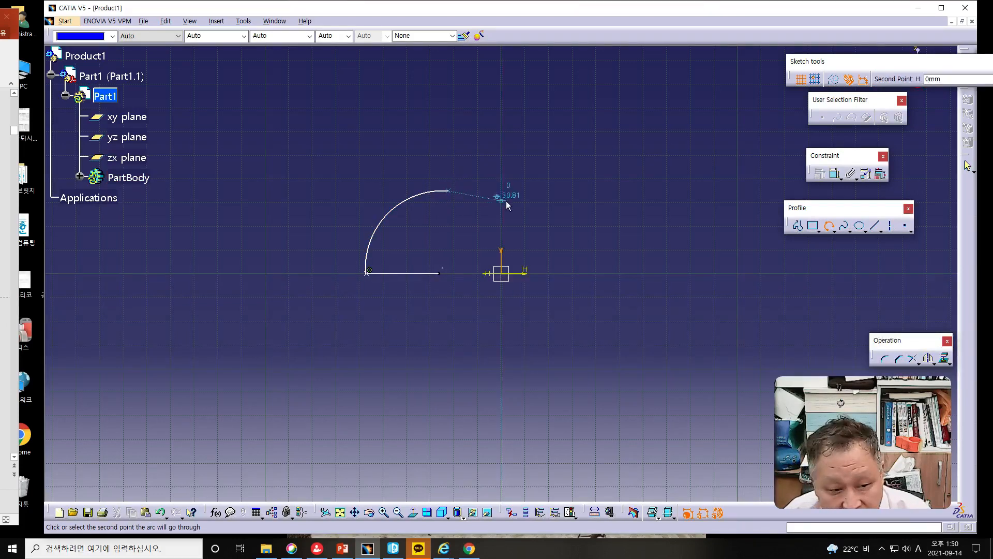
click(648, 228)
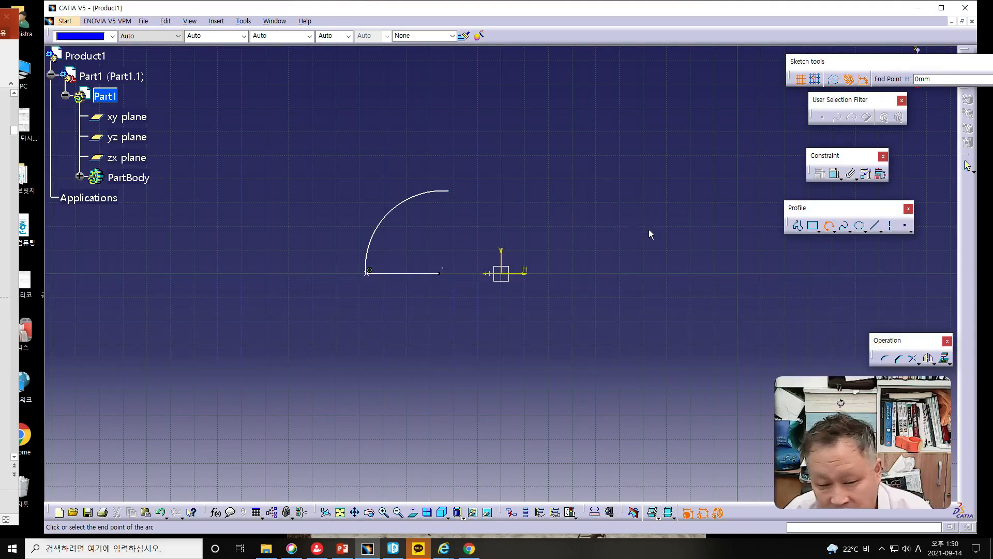
click(722, 270)
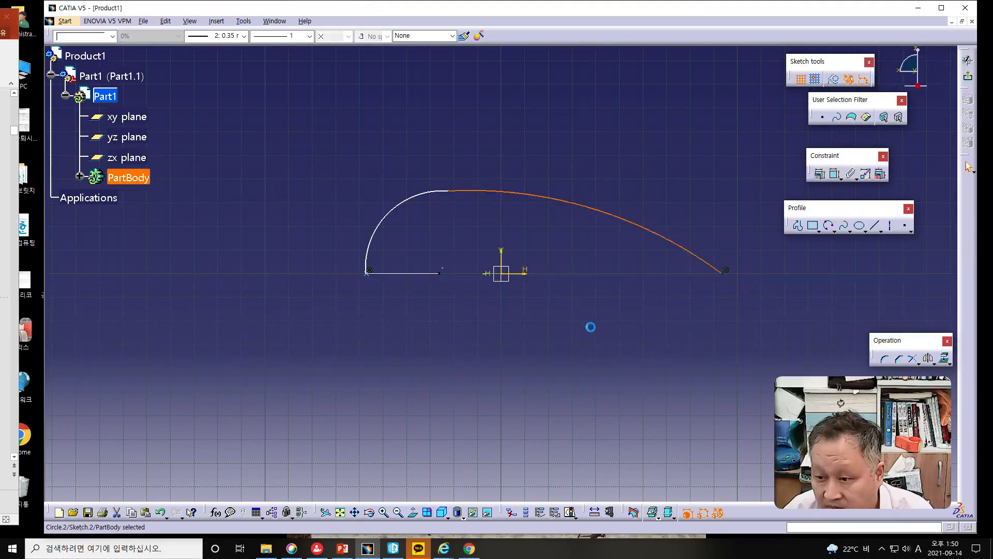
Try to constrain the two arcs to each other with coincidence, replacing it with tangency in the same constraint definition.
click(407, 204)
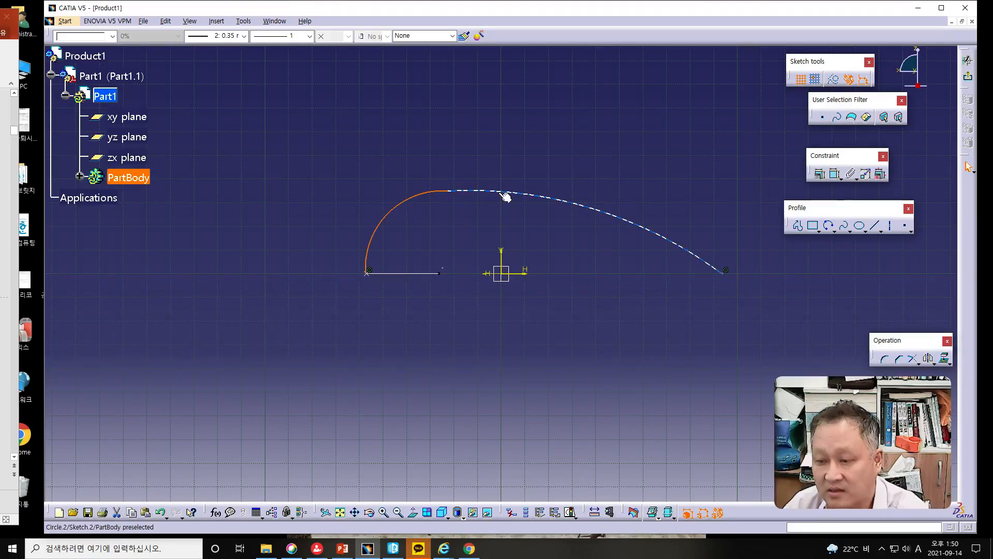
ctrl+click(504, 195)
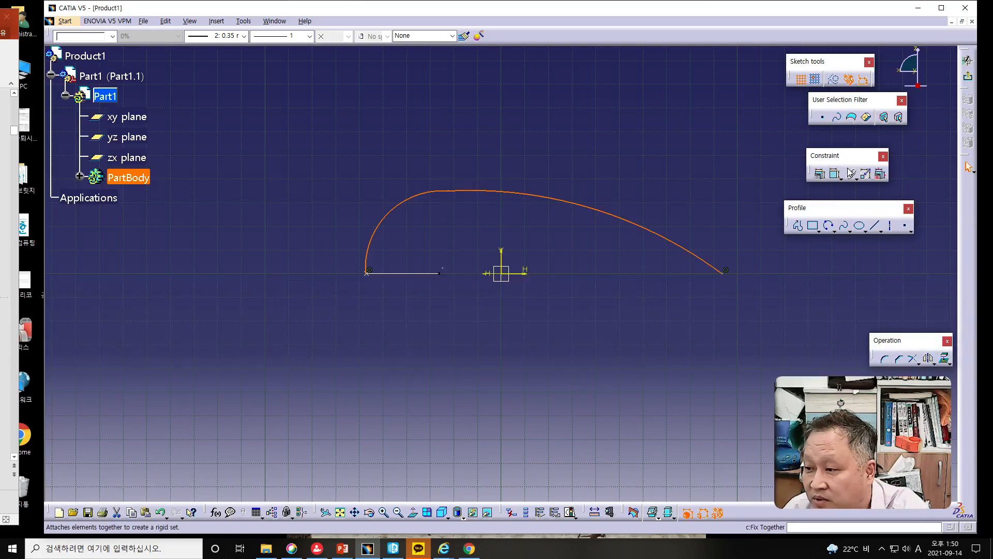
click(834, 174)
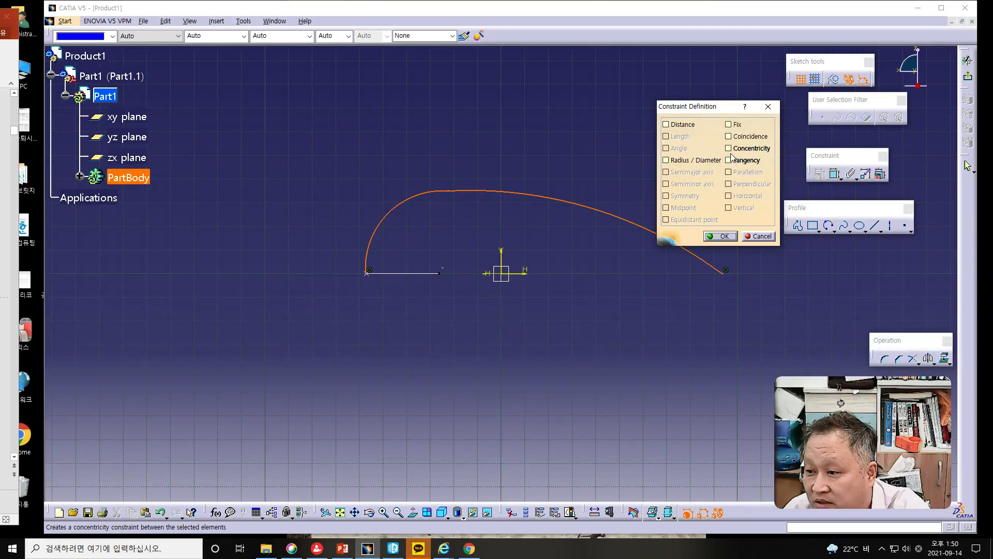
click(728, 137)
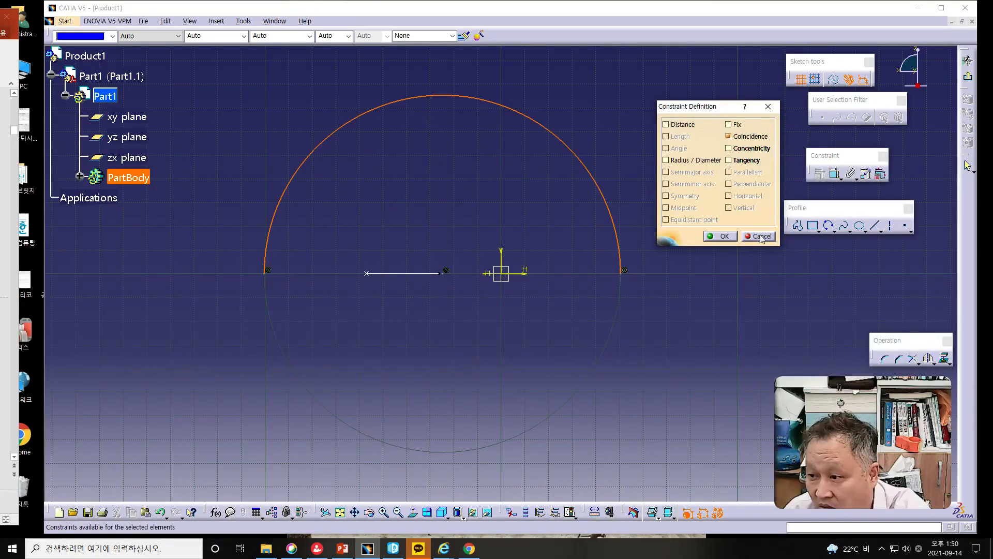
click(728, 136)
click(728, 160)
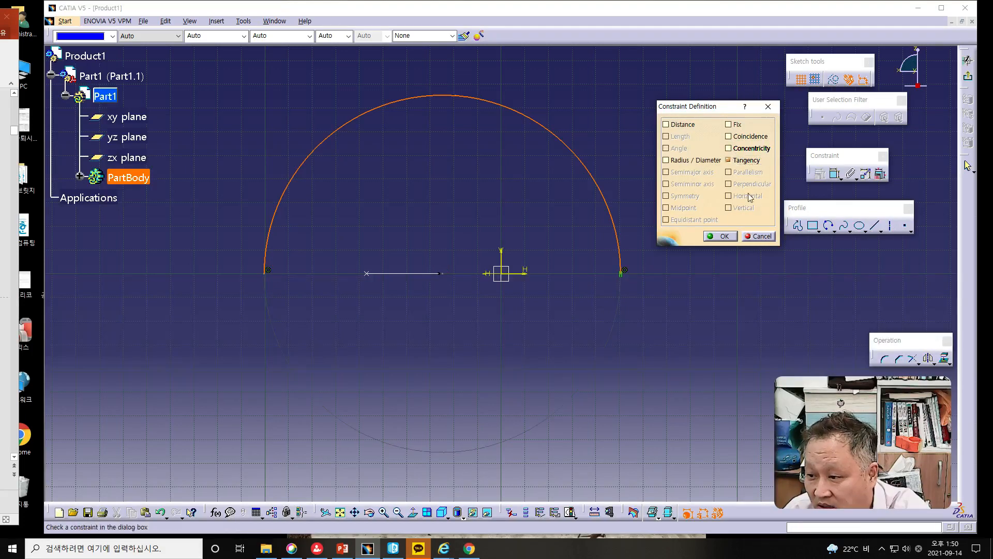
click(725, 237)
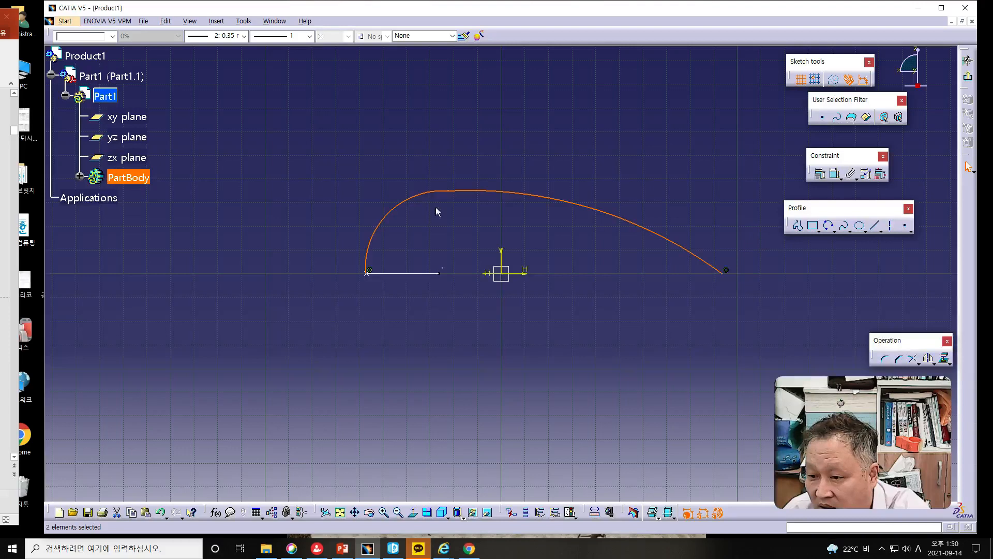
Apply a tangency constraint between the short arc and the long arc where they meet.
click(507, 195)
click(820, 173)
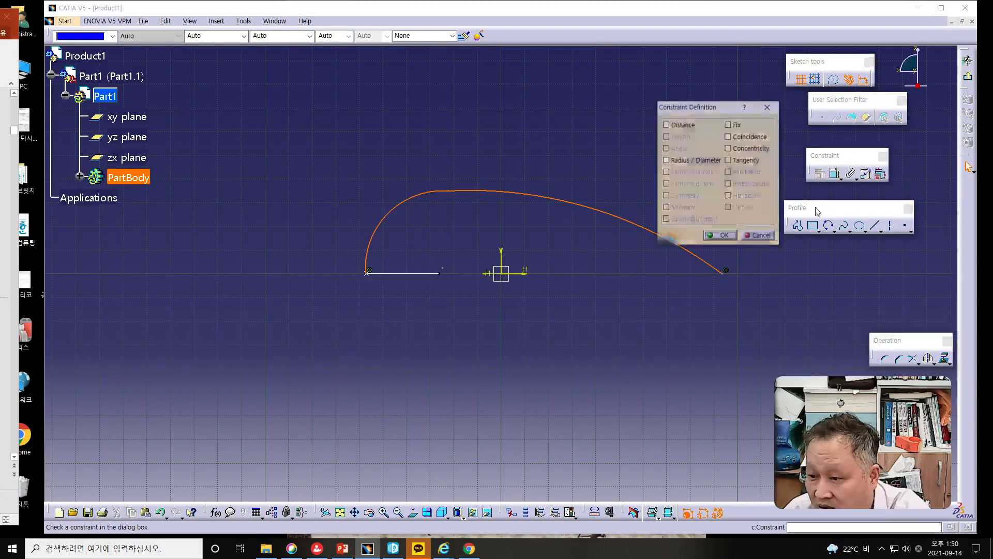
click(728, 160)
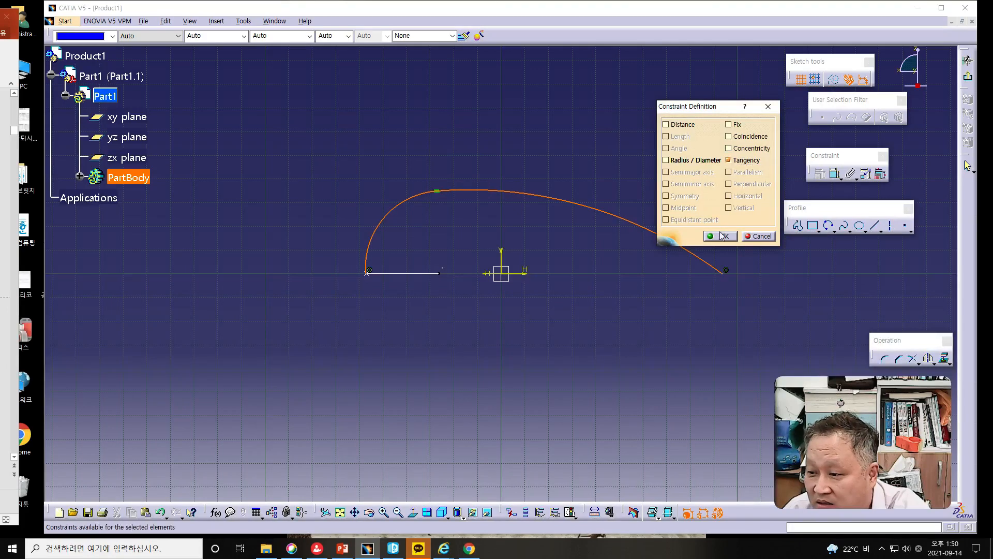
click(721, 236)
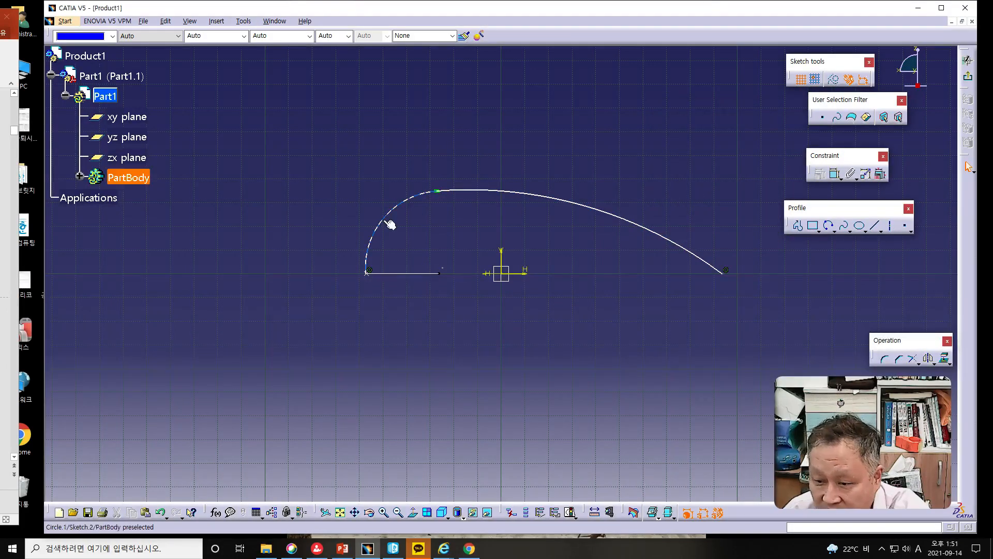
Dimension the radius of the short arc that starts at the intersection point and set it to 47 mm.
click(835, 175)
click(384, 220)
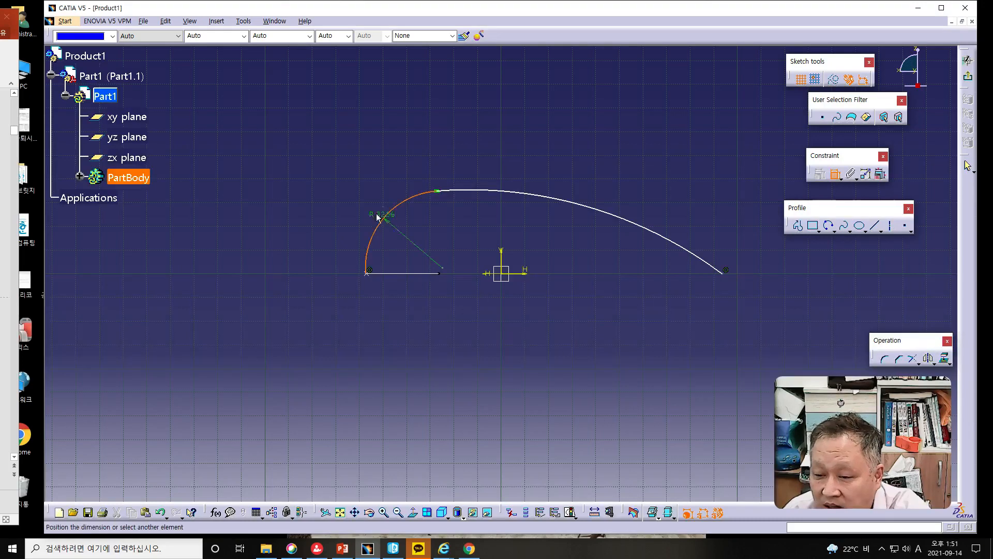
click(363, 202)
double_click(365, 202)
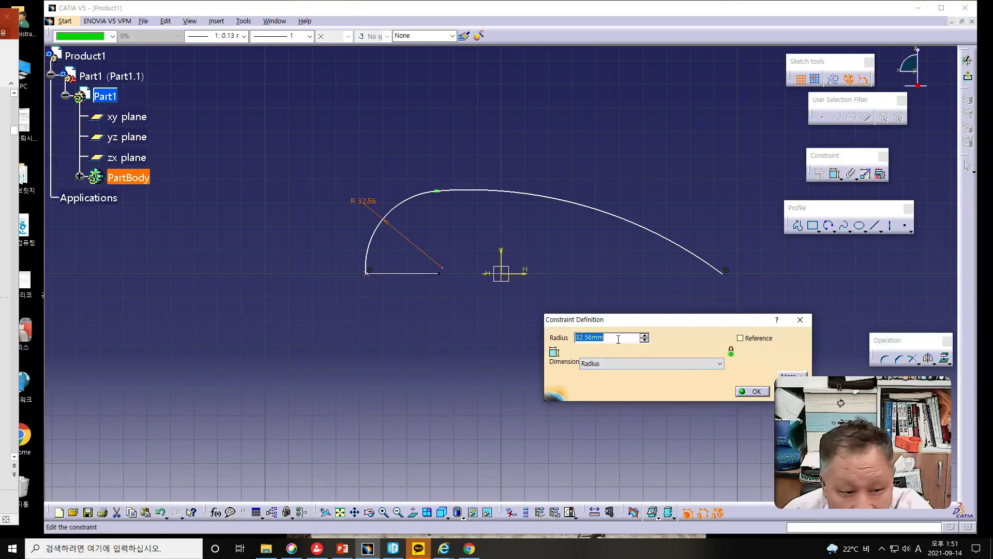
text(47)
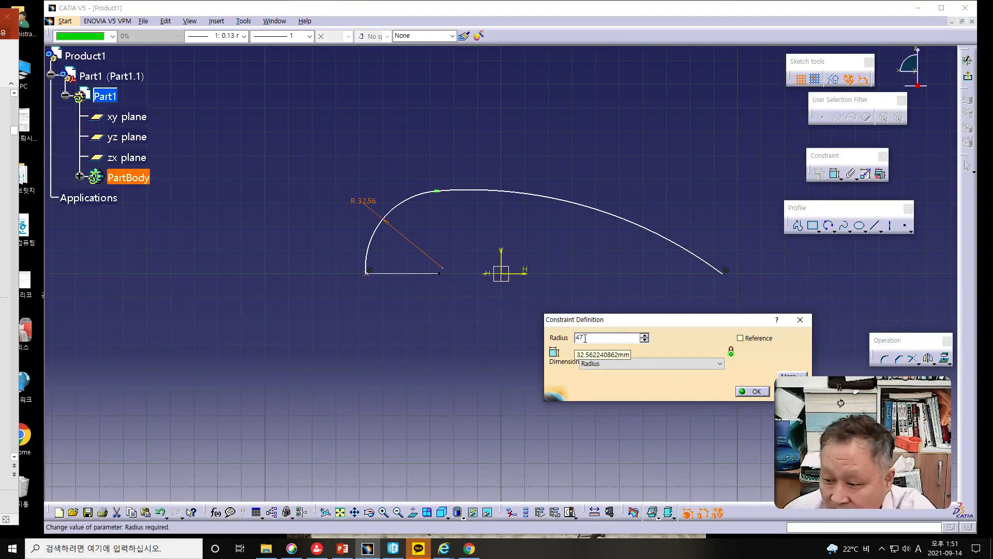
click(755, 392)
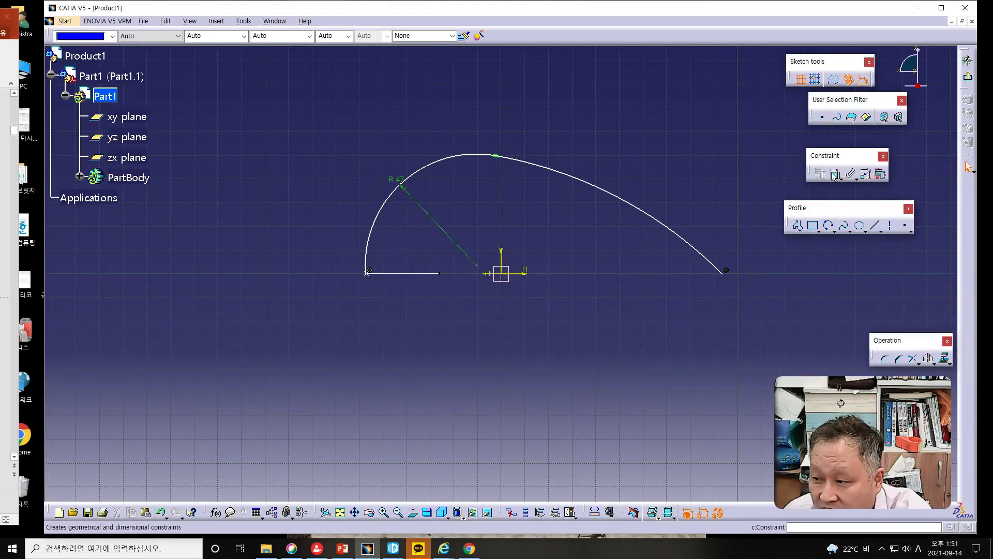
Dimension the radius of the long arc and set it to 106 mm.
click(632, 205)
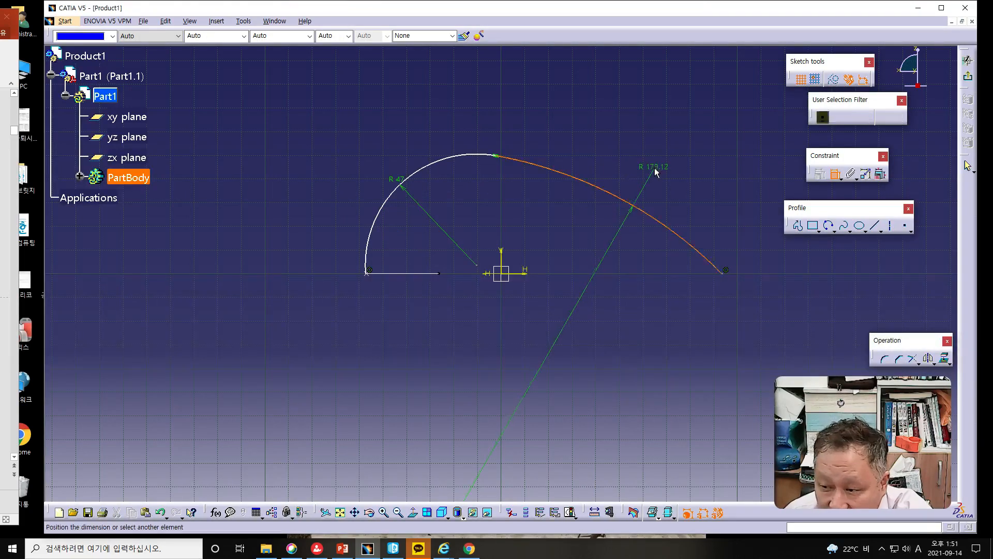
text(106)
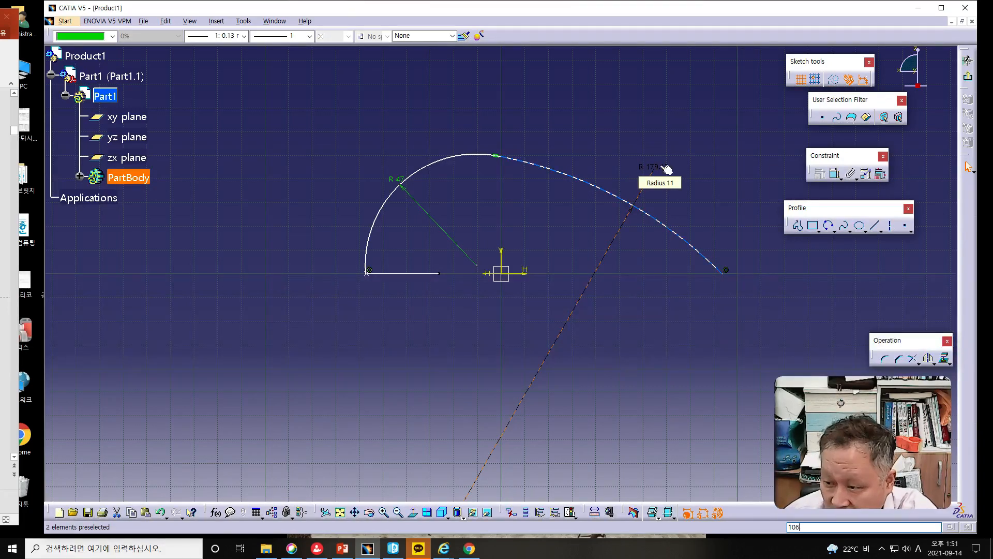
click(667, 169)
double_click(659, 166)
text(106mm)
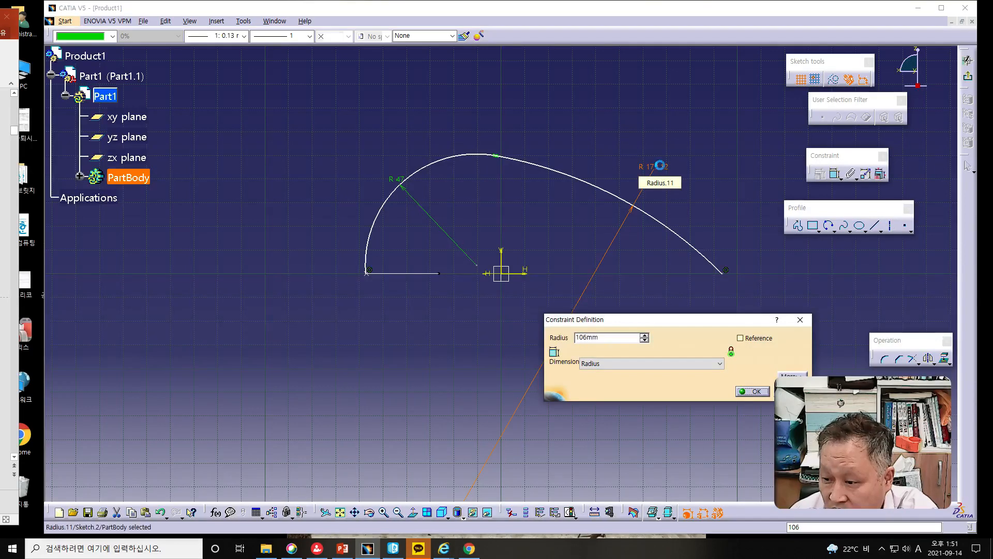
key(Return)
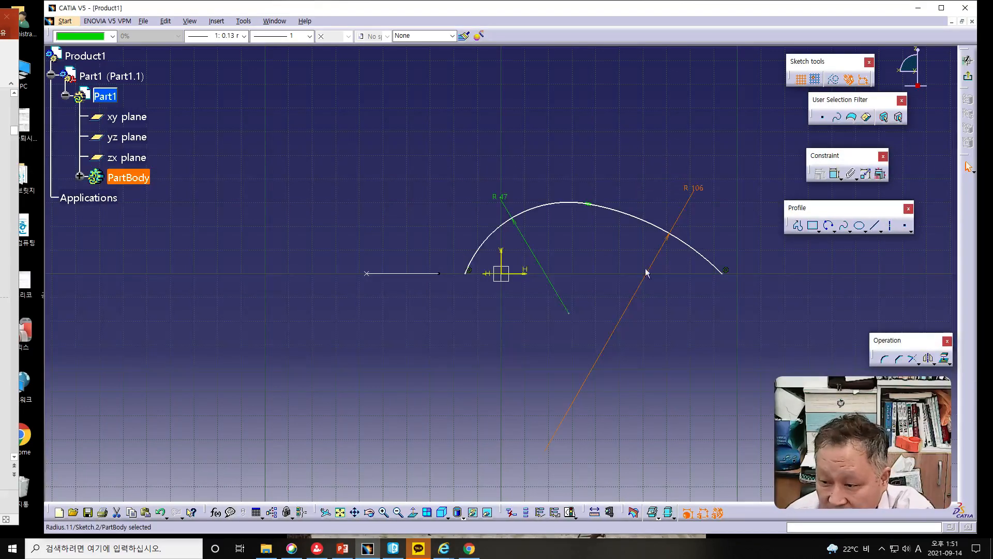
Constrain the short arc's lower end to be coincident with the intersection point at the end of the horizontal line.
click(465, 278)
click(465, 272)
ctrl+click(367, 274)
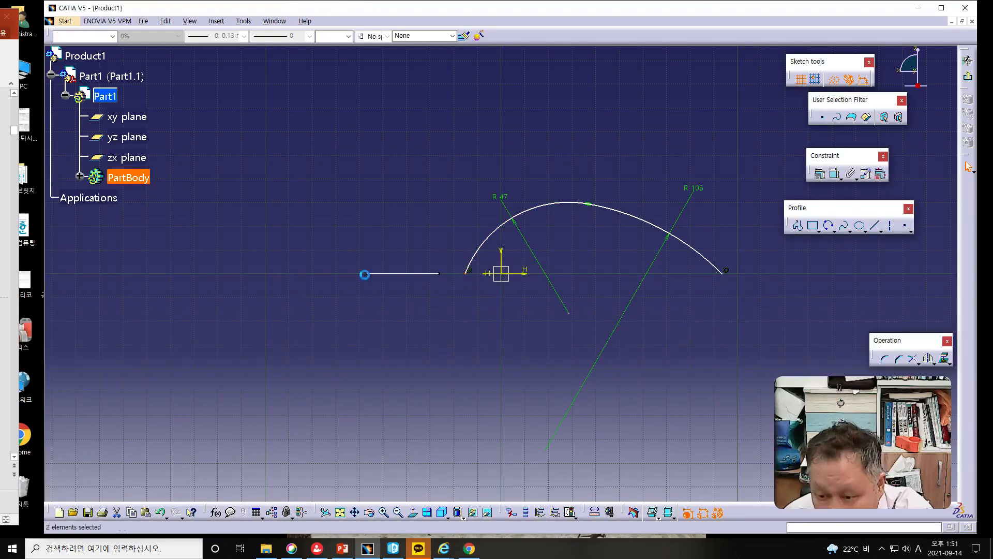
click(820, 174)
click(728, 137)
click(719, 236)
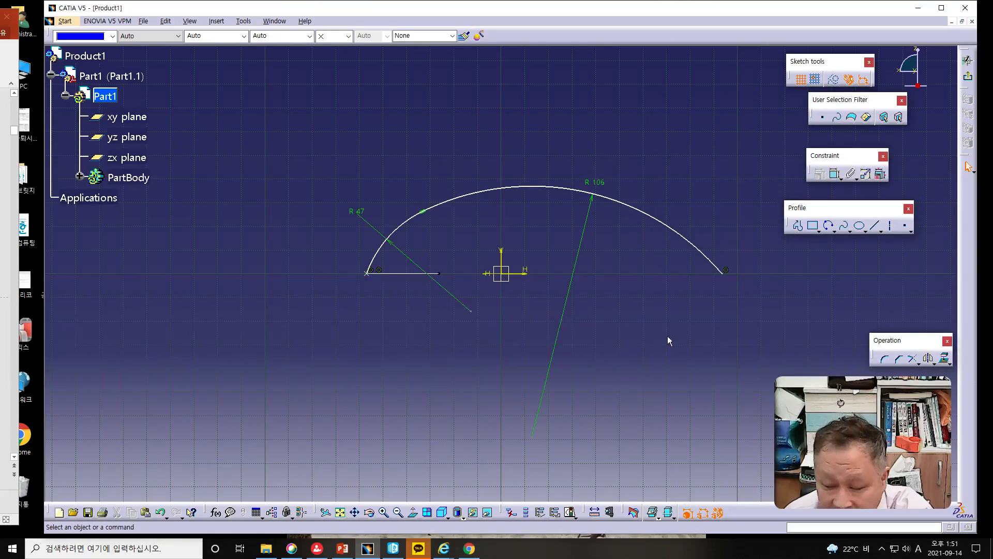
Dimension the horizontal distance from the point where the two arcs meet to the vertical axis and set it to 13 mm.
click(423, 212)
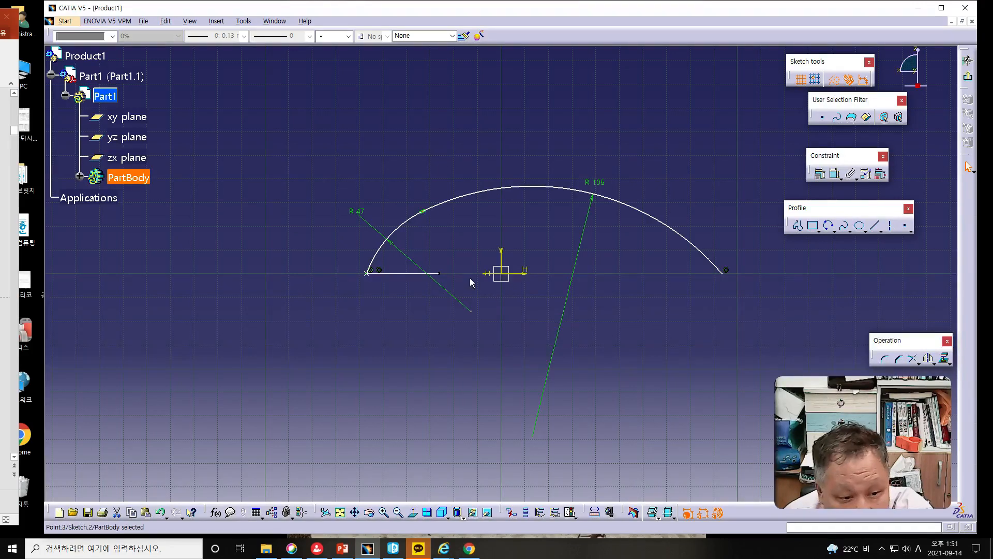
ctrl+click(501, 259)
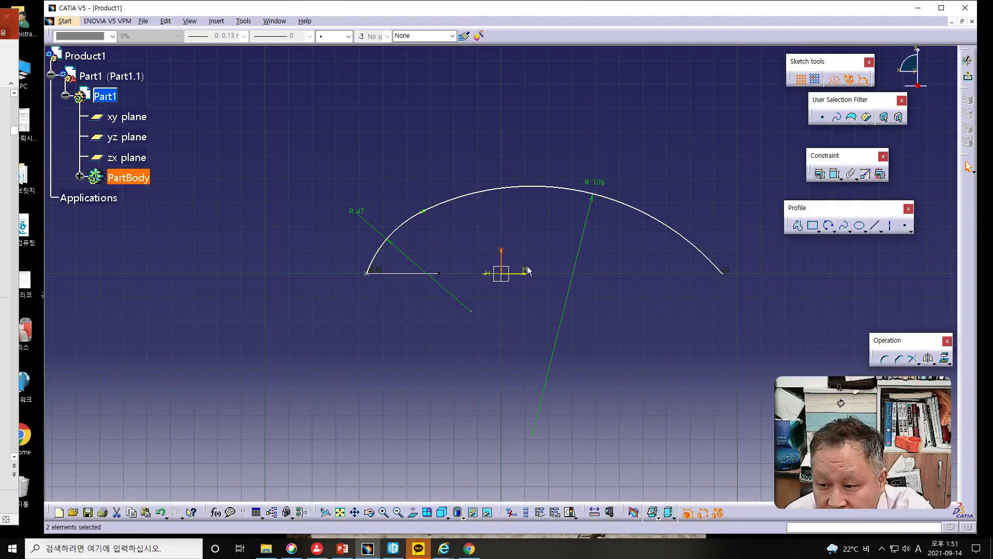
click(835, 175)
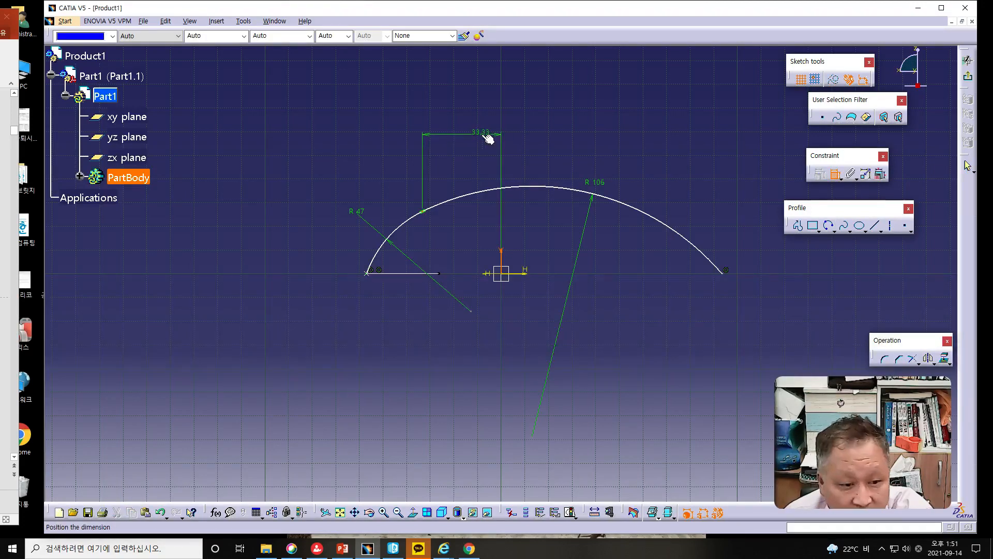
click(522, 134)
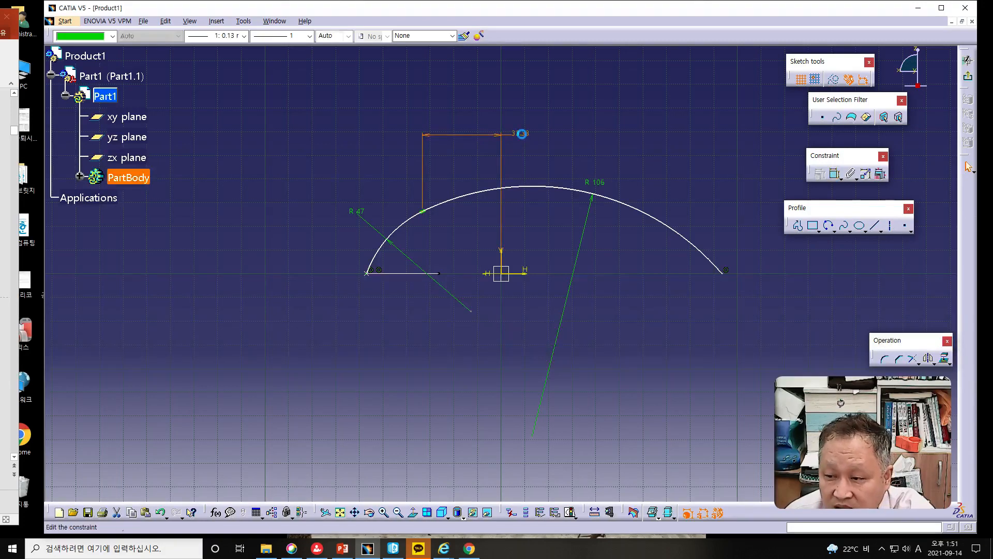
double_click(522, 133)
text(13)
key(Return)
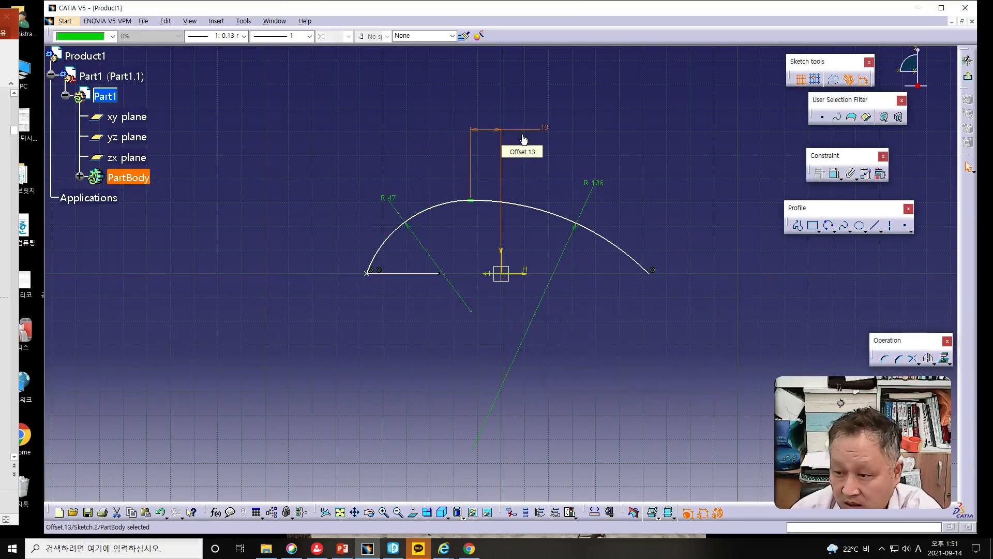
key(Escape)
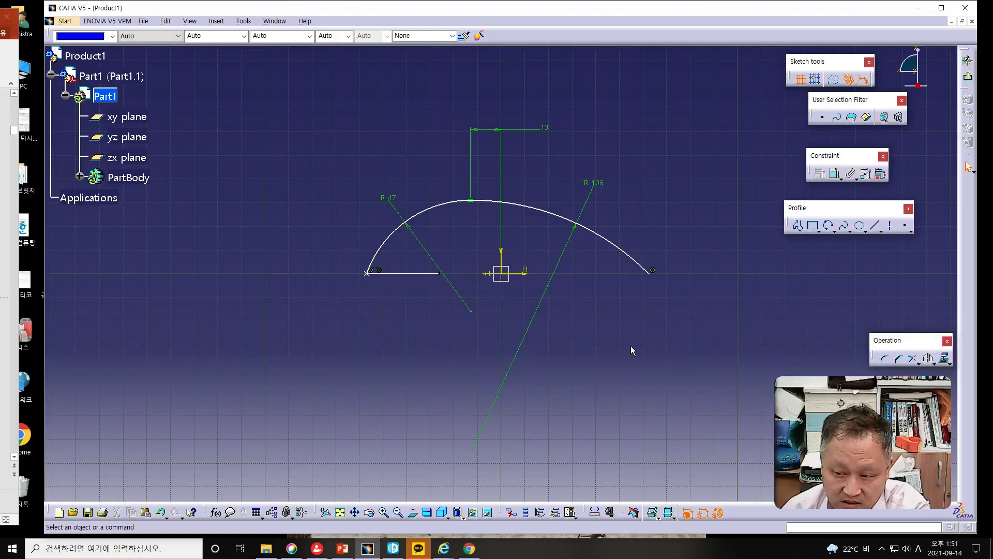
Dimension the height of the arcs' meeting point above the horizontal axis and set it to 38 mm.
click(476, 206)
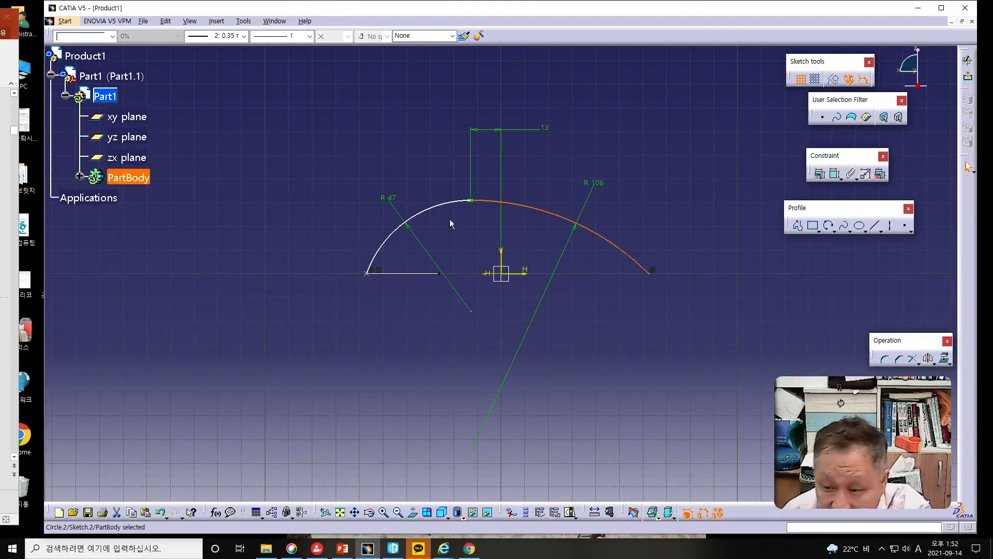
click(470, 201)
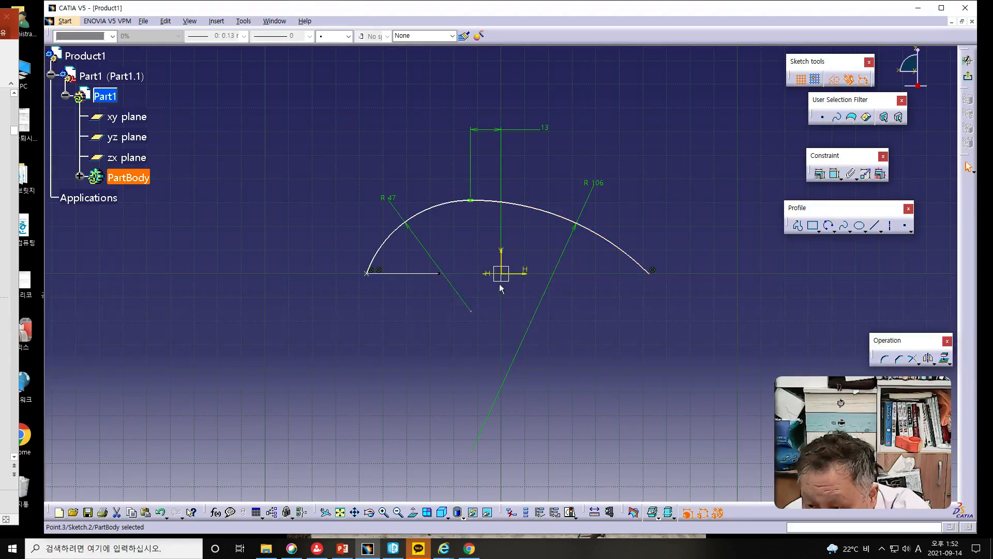
ctrl+click(518, 275)
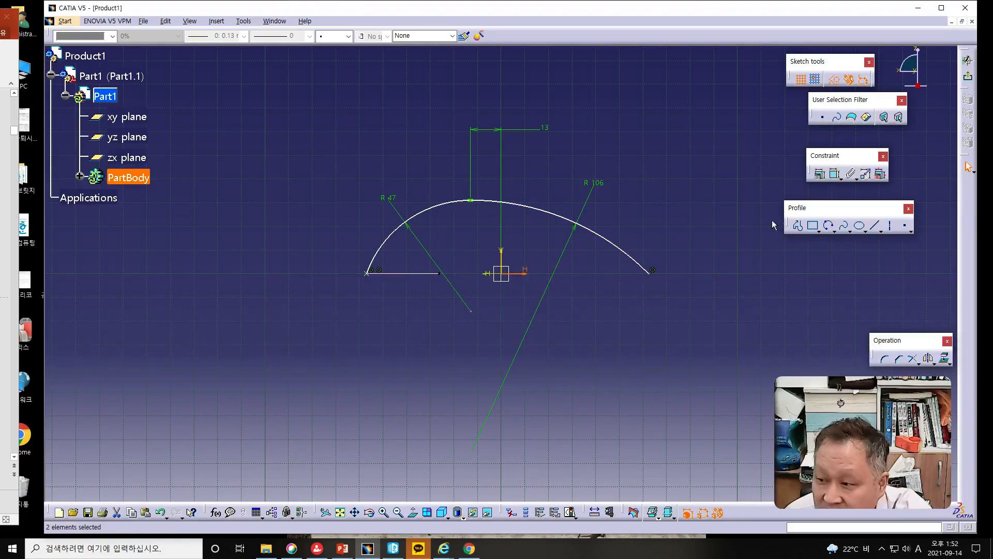
click(834, 174)
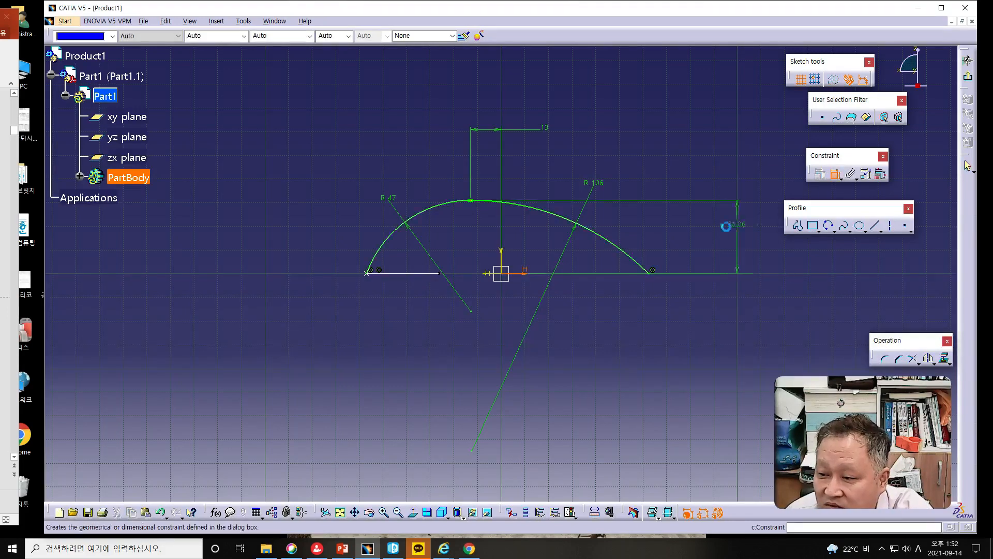
click(714, 236)
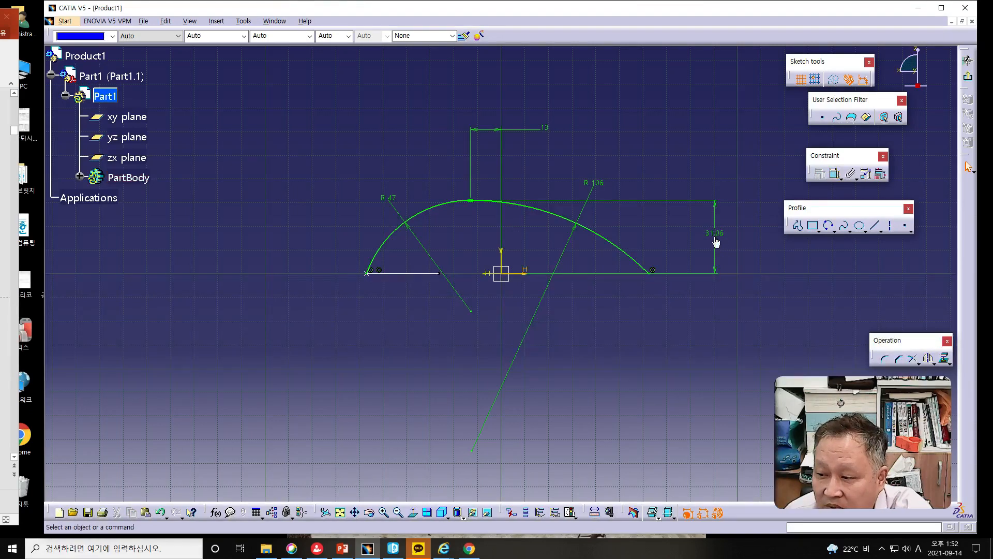
double_click(715, 236)
text(38)
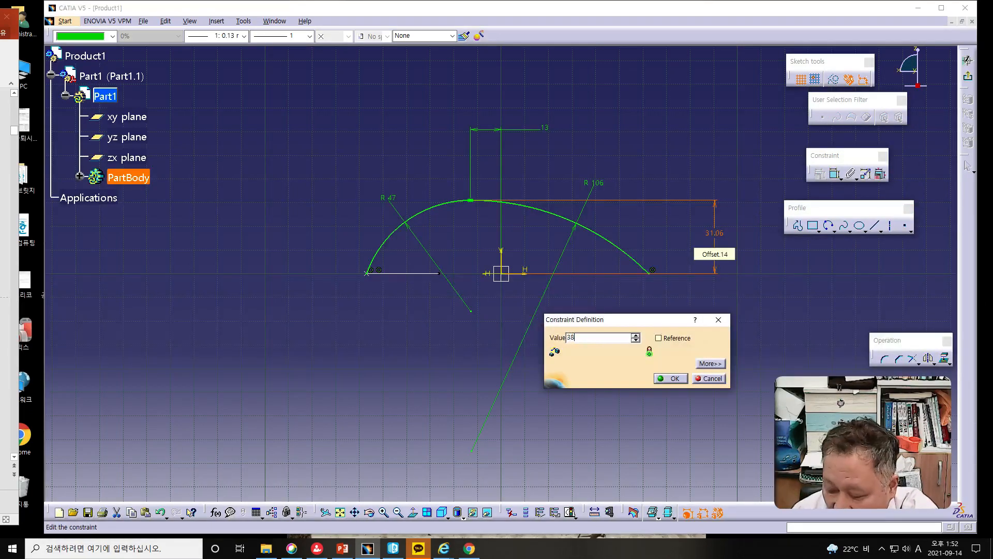
key(Return)
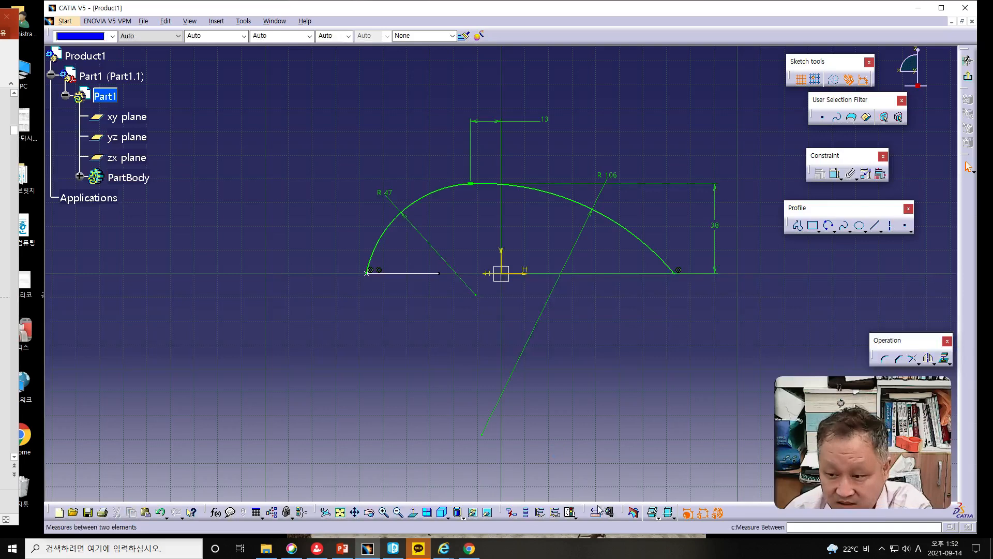
Compare the constrained profile with the zx-plane slide in PowerPoint, return to CATIA and exit the sketch.
drag(0, 23, 372, 27)
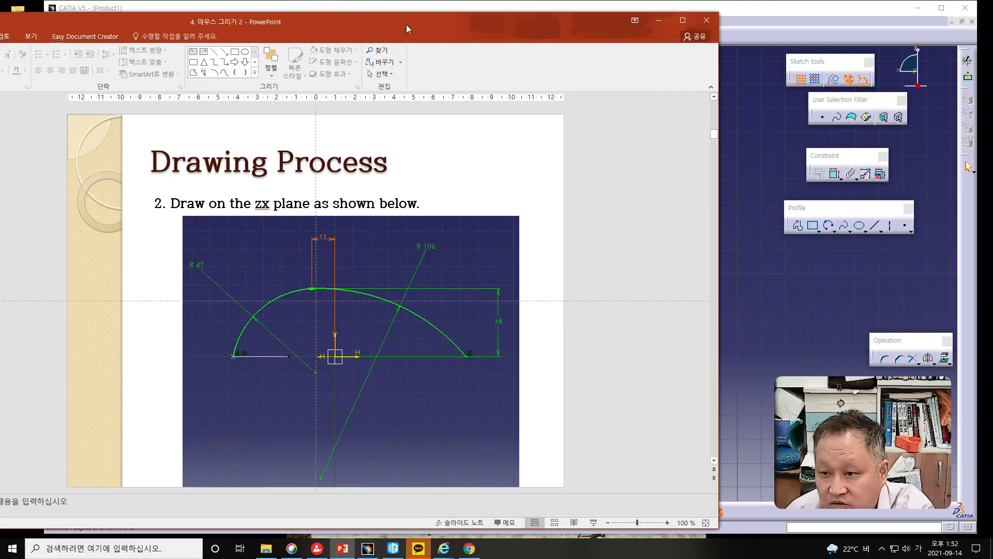
drag(510, 27, 0, 23)
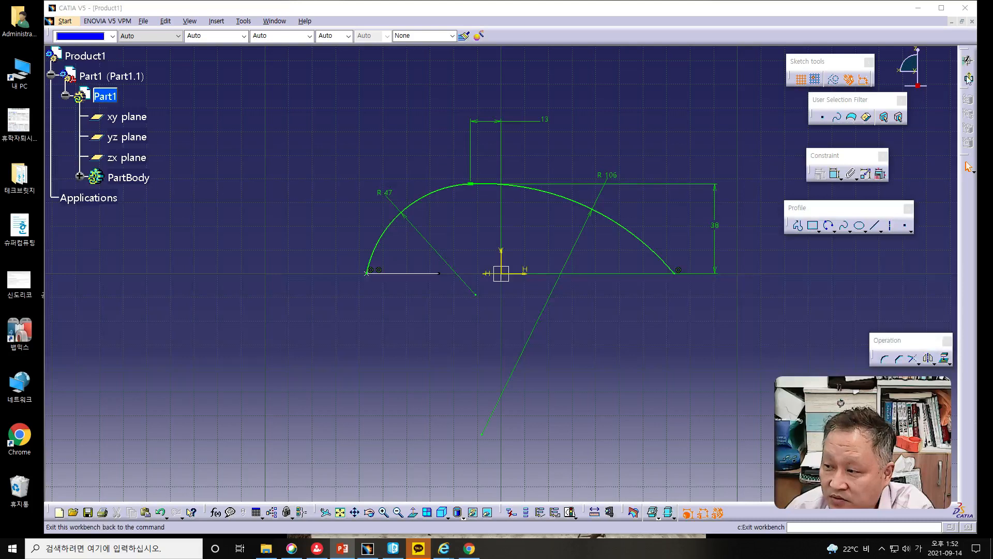
click(967, 61)
drag(0, 25, 0, 16)
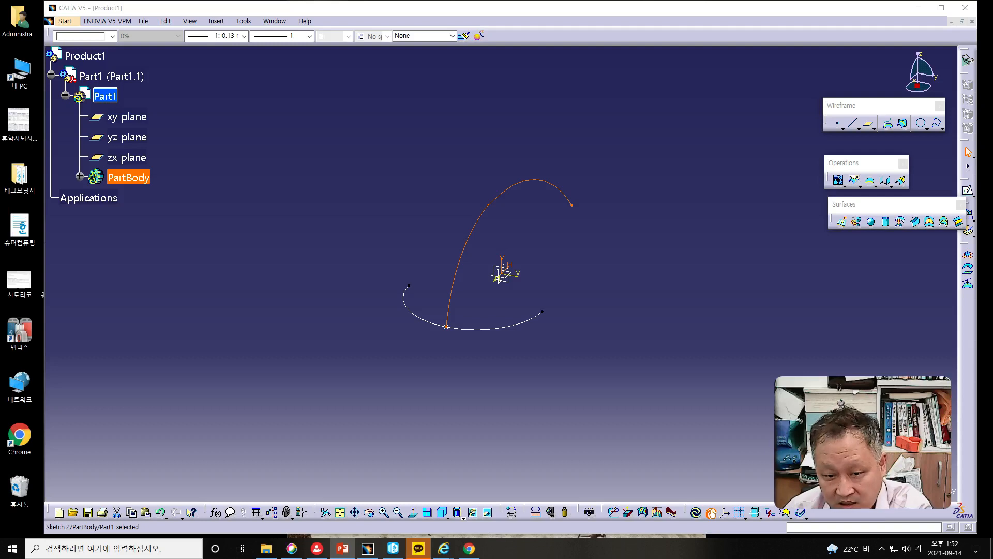
click(91, 354)
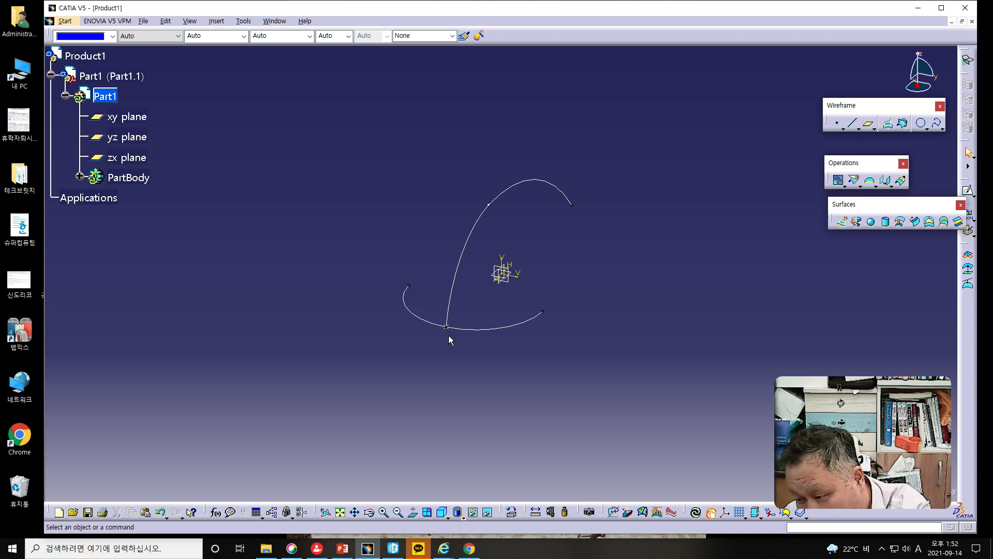
Inspect the two curves in 3D and consult the following PowerPoint slide for the yz-plane drawing before returning to CATIA.
mouse_move(499, 380)
middle_down()
mouse_move(417, 360)
mouse_move(405, 329)
middle_up()
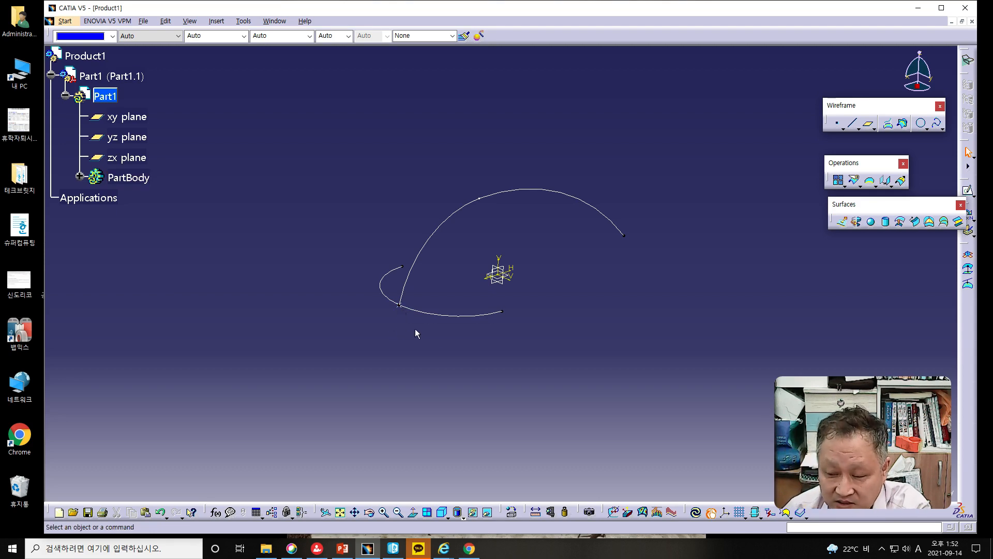
middle_drag(507, 346, 534, 366)
drag(0, 36, 689, 20)
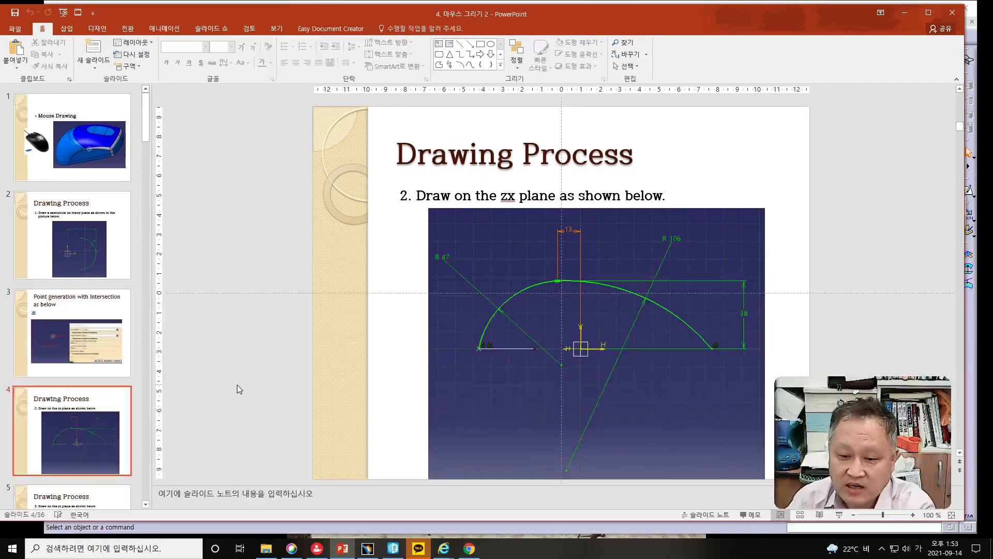
scroll(236, 384, down, 1)
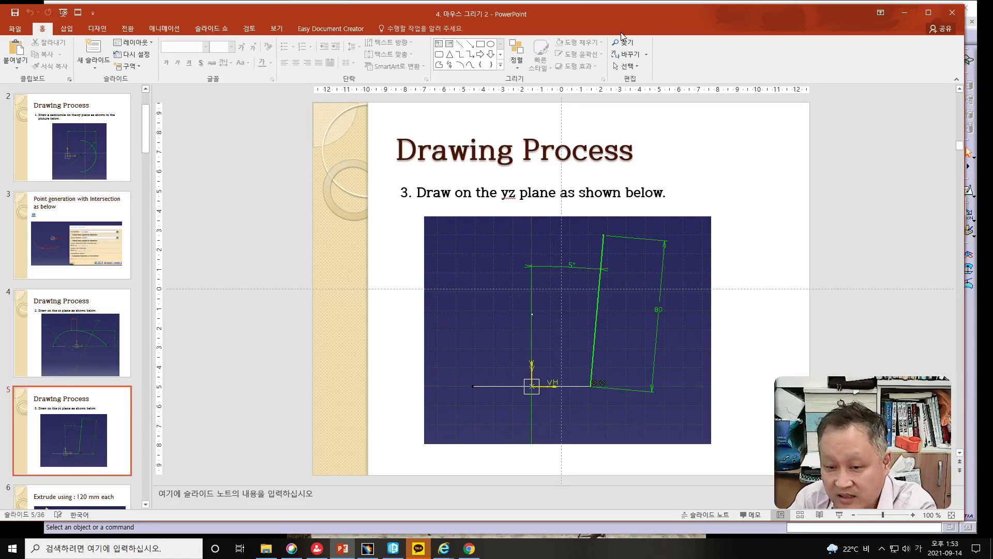
key(alt+Tab)
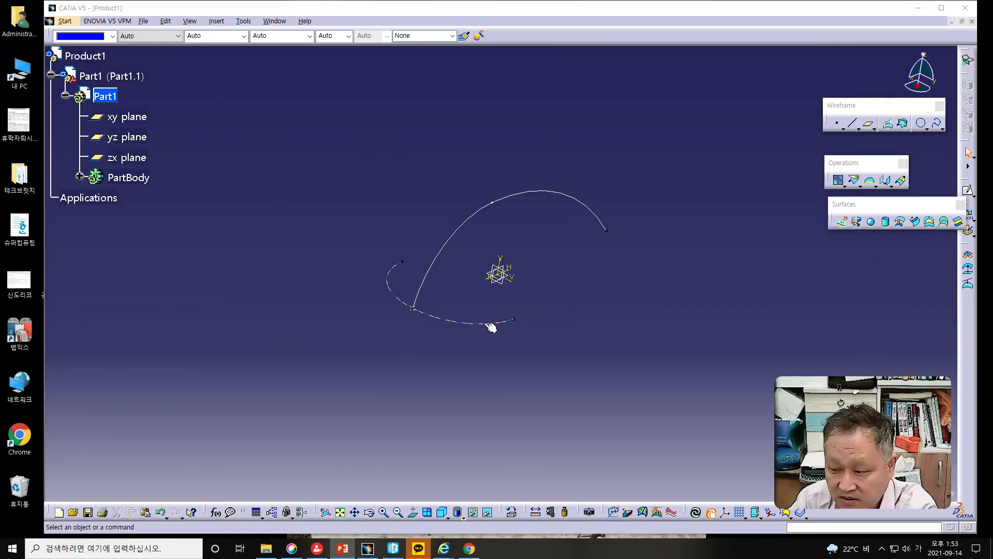
Start a sketch on the yz plane and draw a slanted line about 66 mm long, rising from the horizontal axis just beyond the existing curve's end.
click(134, 138)
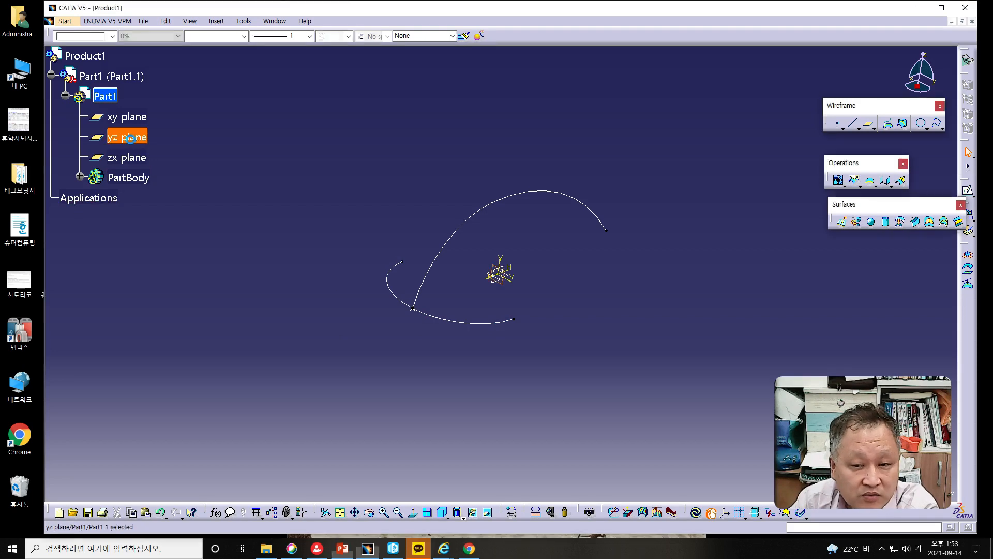
click(969, 193)
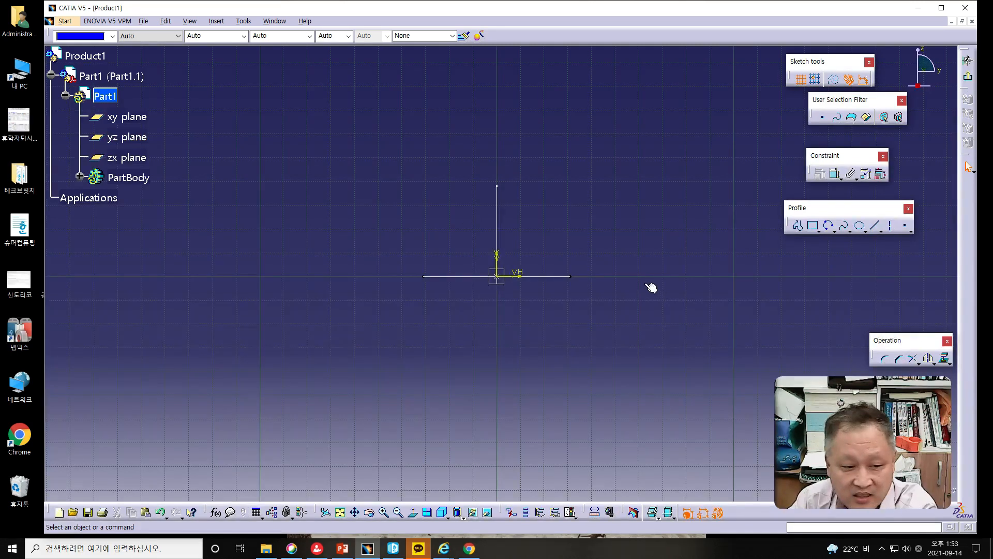
click(875, 225)
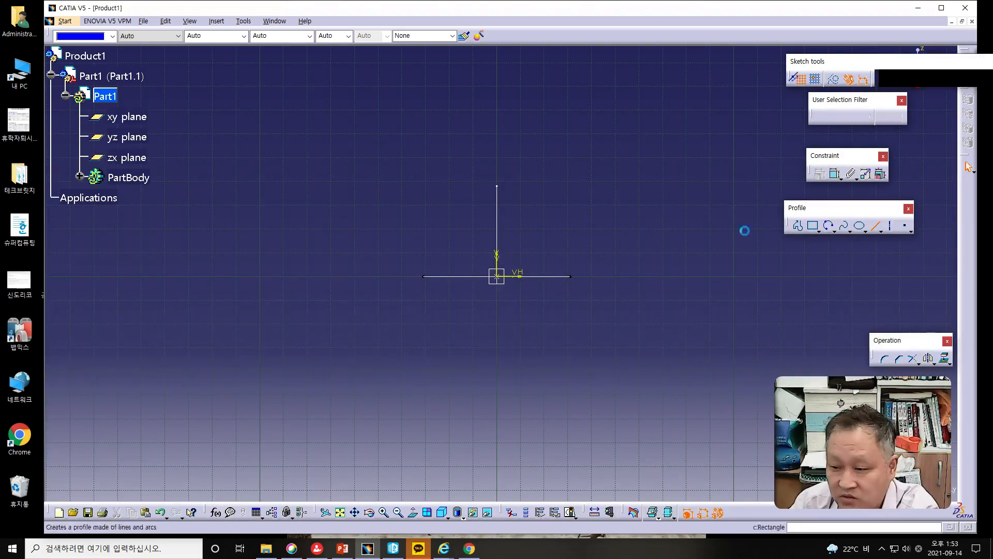
click(589, 277)
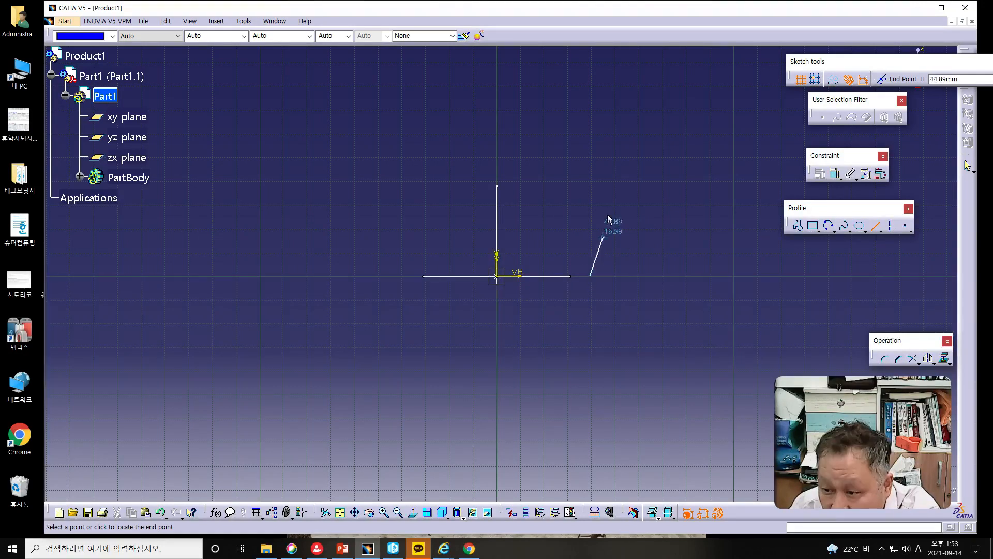
click(619, 122)
click(688, 341)
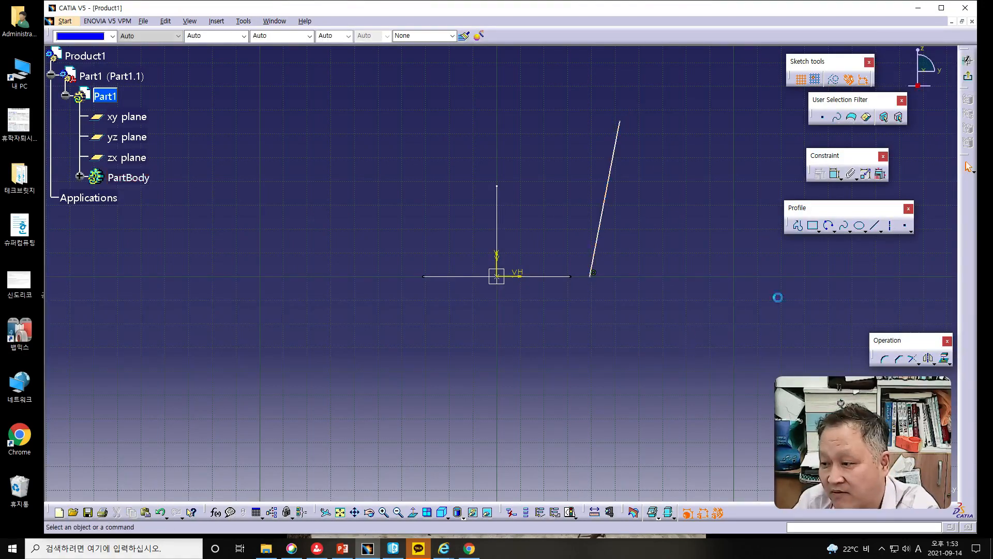
Dimension the slanted line's length and set it to 80 mm.
click(834, 175)
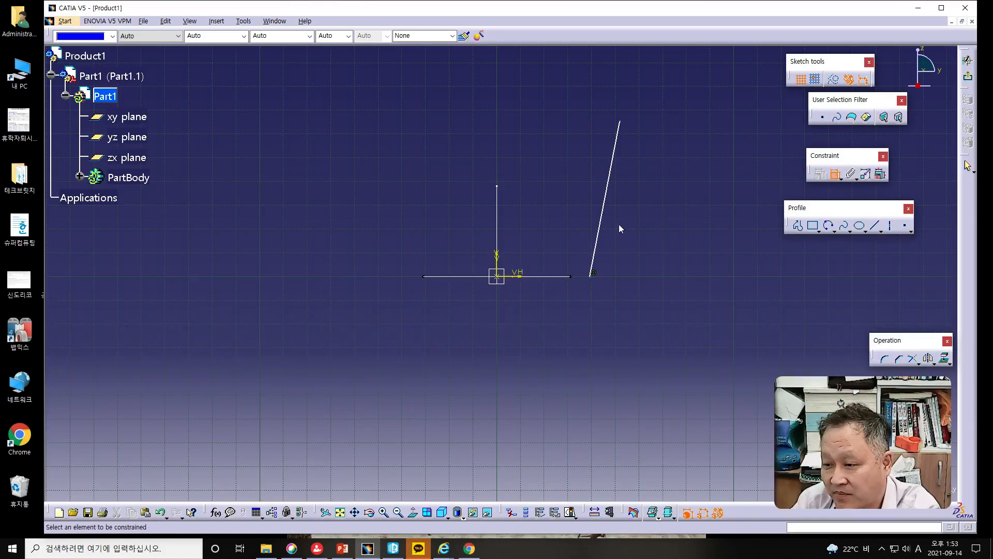
click(606, 211)
click(631, 216)
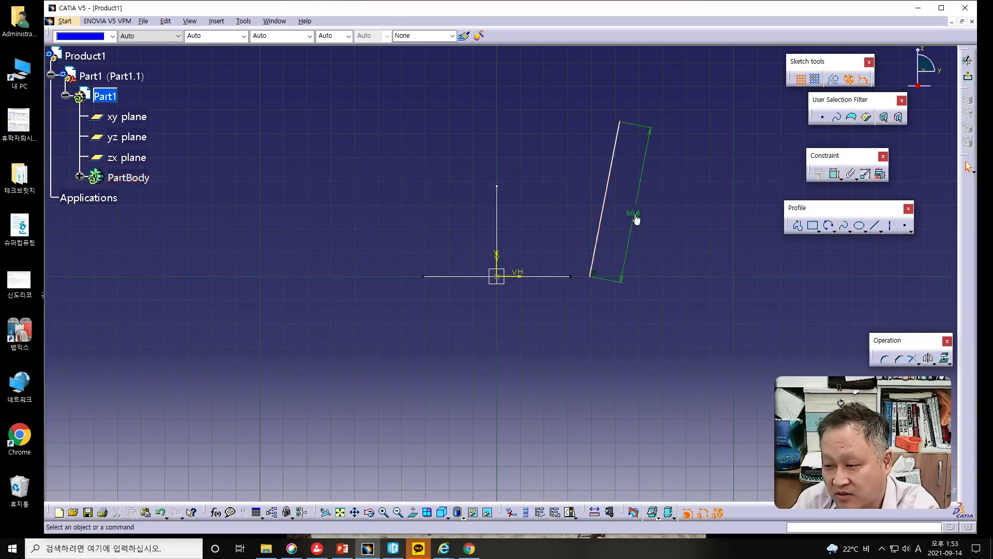
double_click(636, 215)
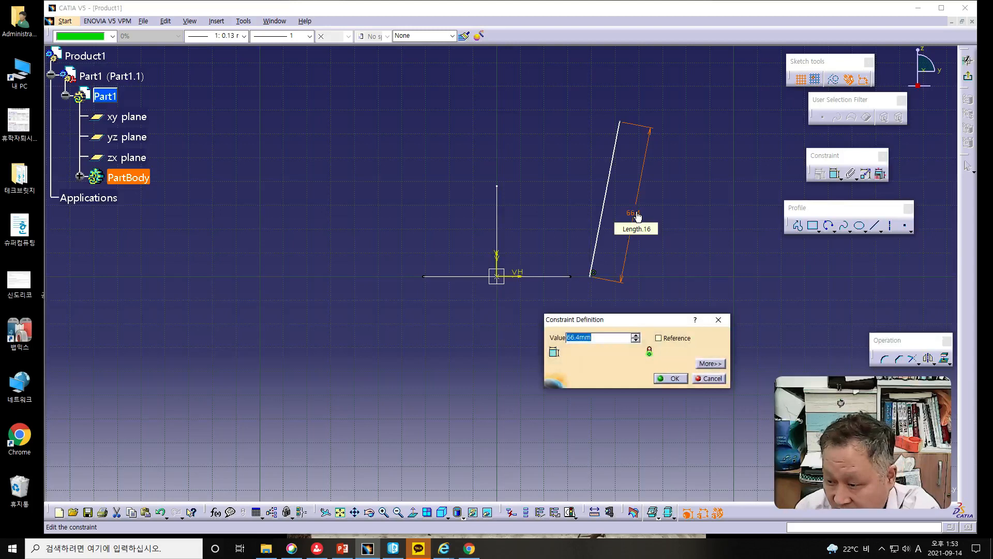
text(80)
key(Return)
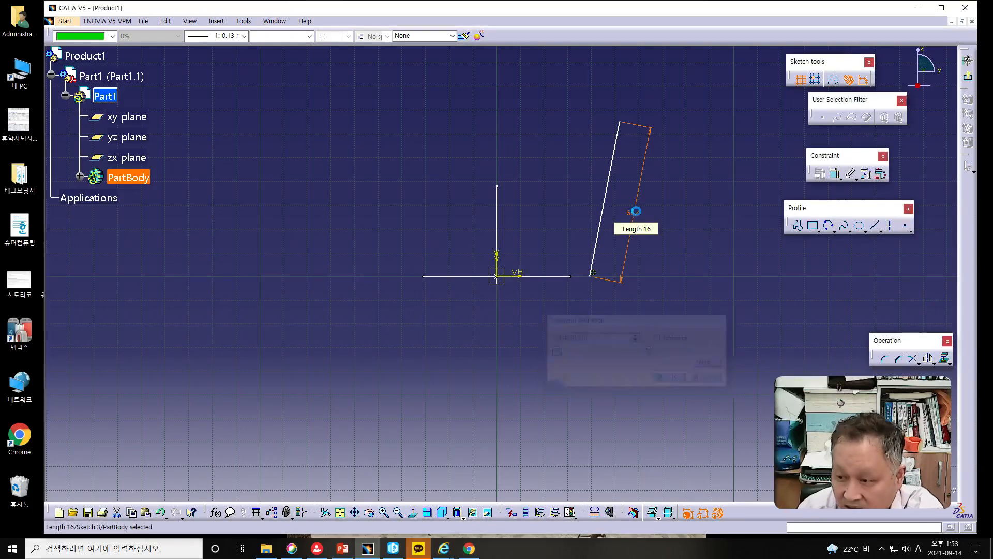
click(748, 278)
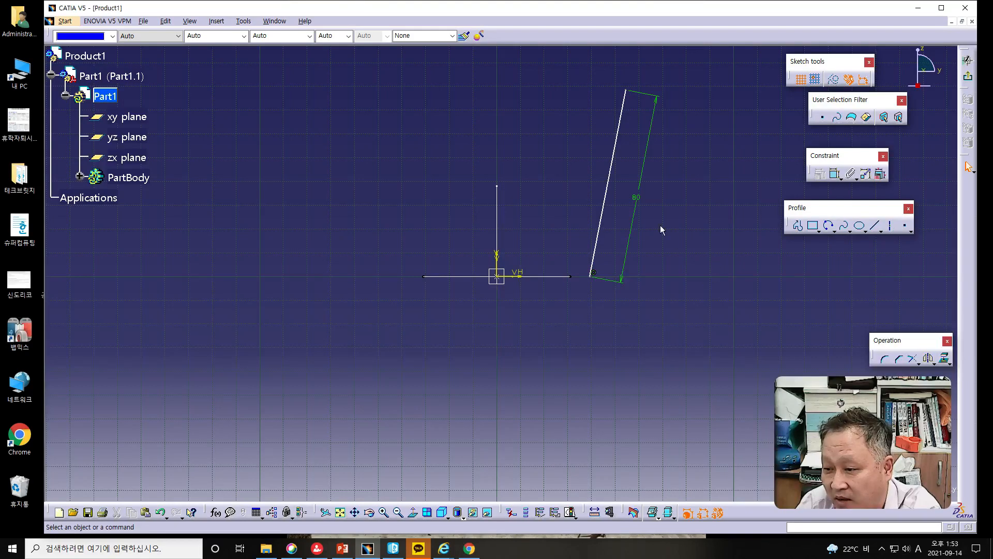
Dimension the angle between the vertical edge-on curve above the origin and the slanted line, and set it to 5 degrees.
click(601, 228)
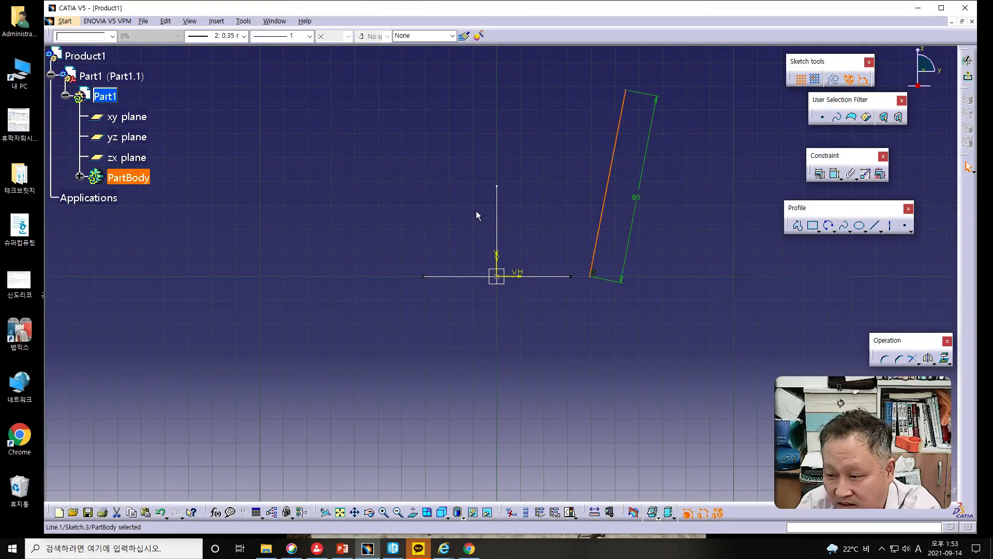
click(497, 211)
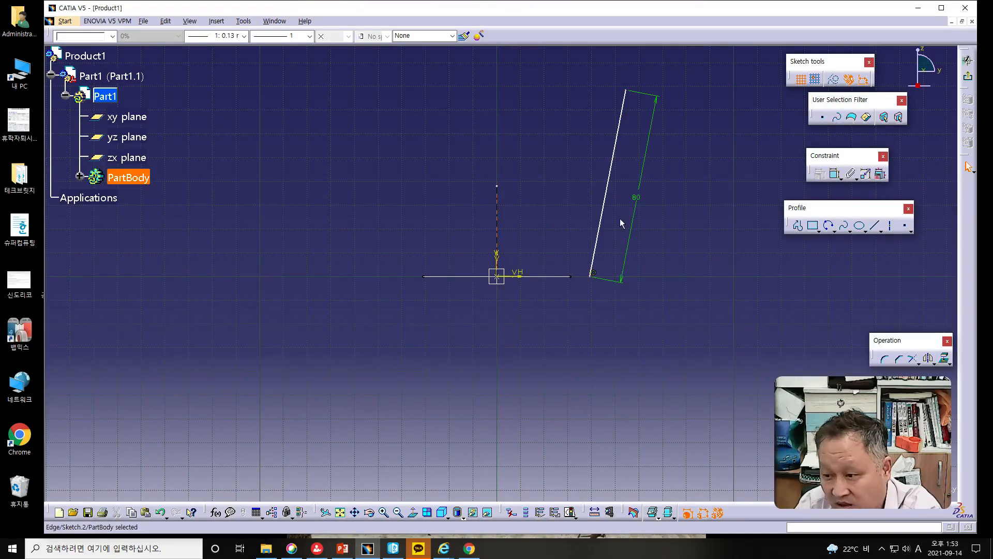
ctrl+click(603, 213)
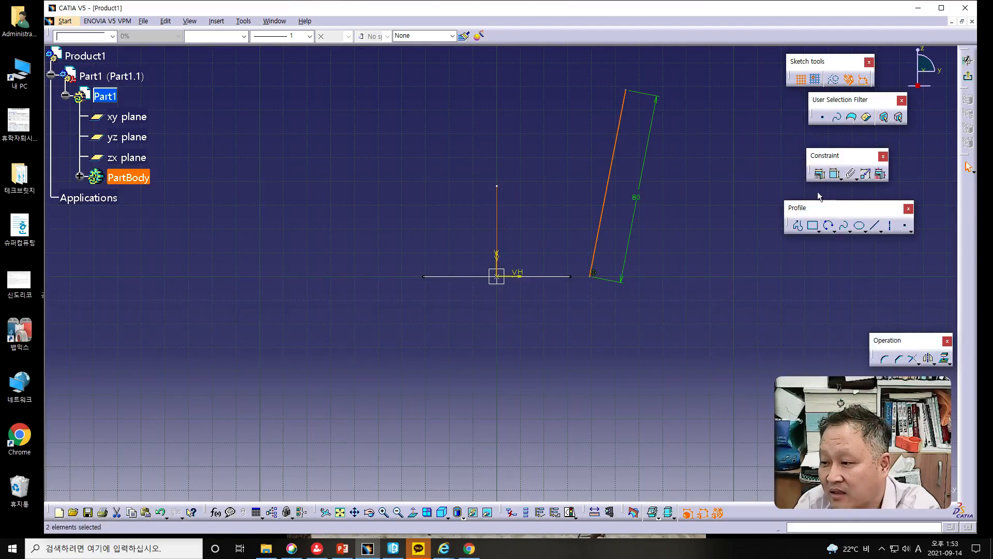
click(833, 178)
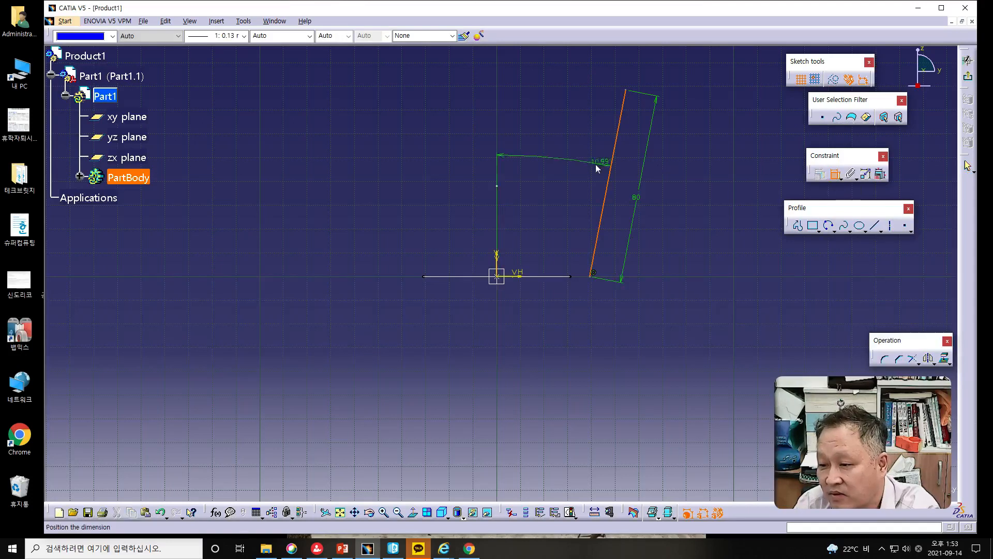
click(570, 155)
double_click(570, 155)
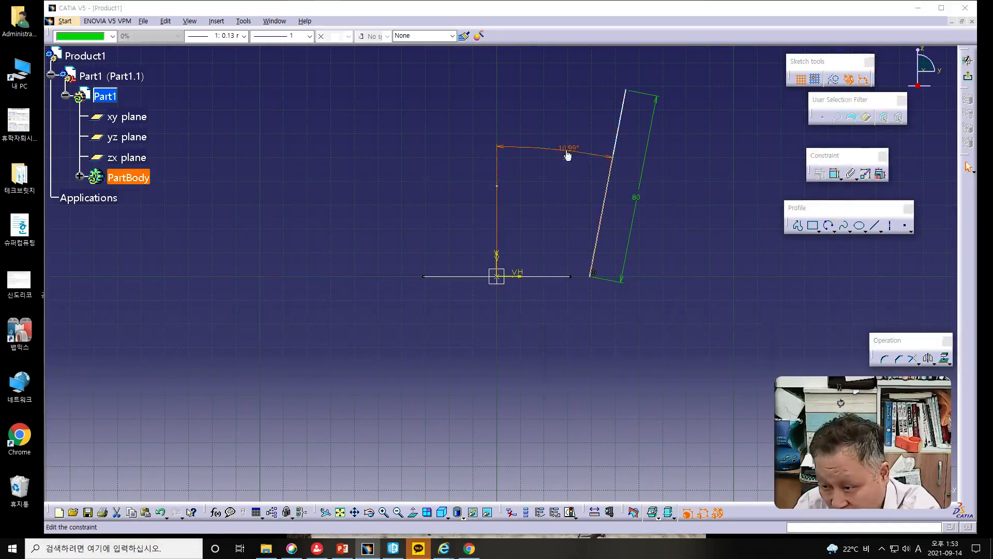
text(5)
key(Return)
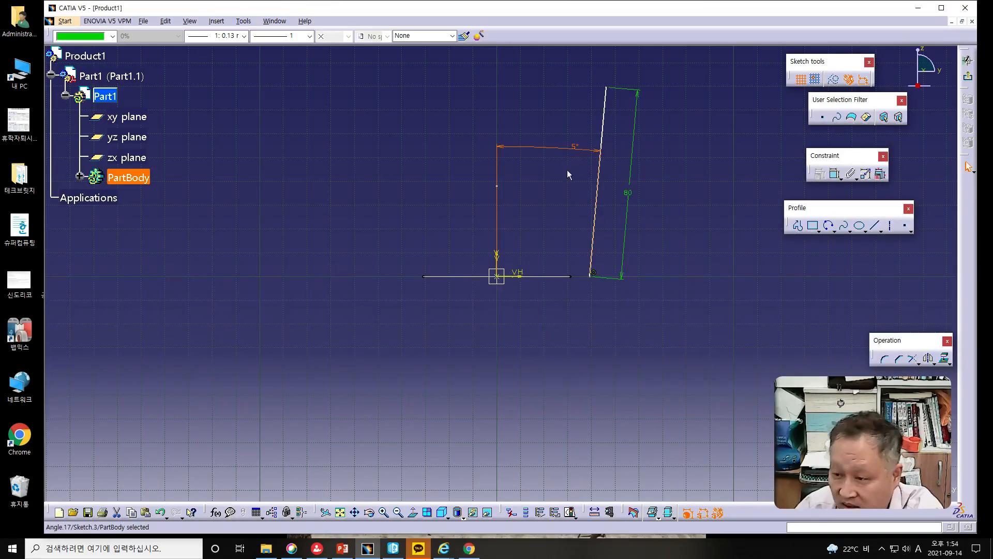
click(568, 175)
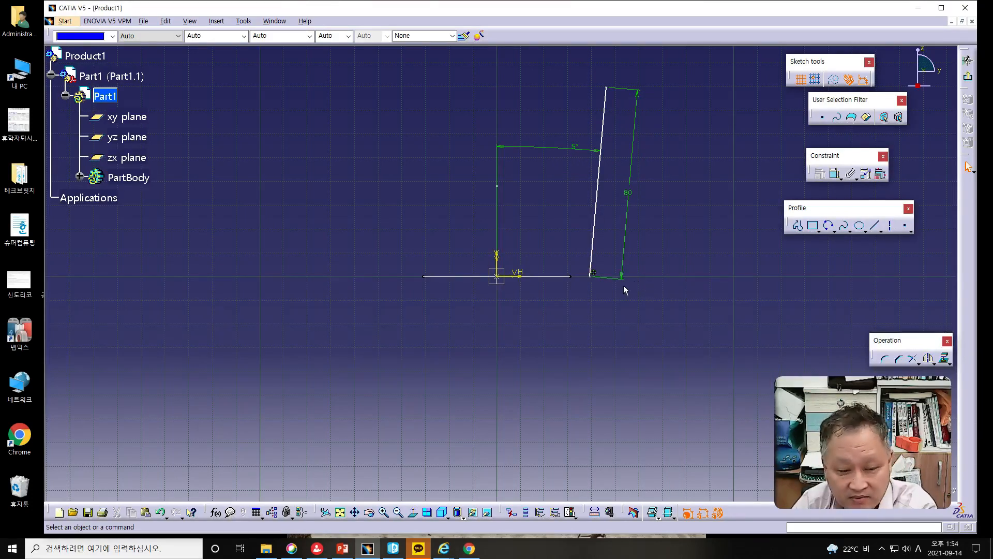
Make the slanted line's lower endpoint coincident with the nearby end of the existing horizontal curve.
click(590, 279)
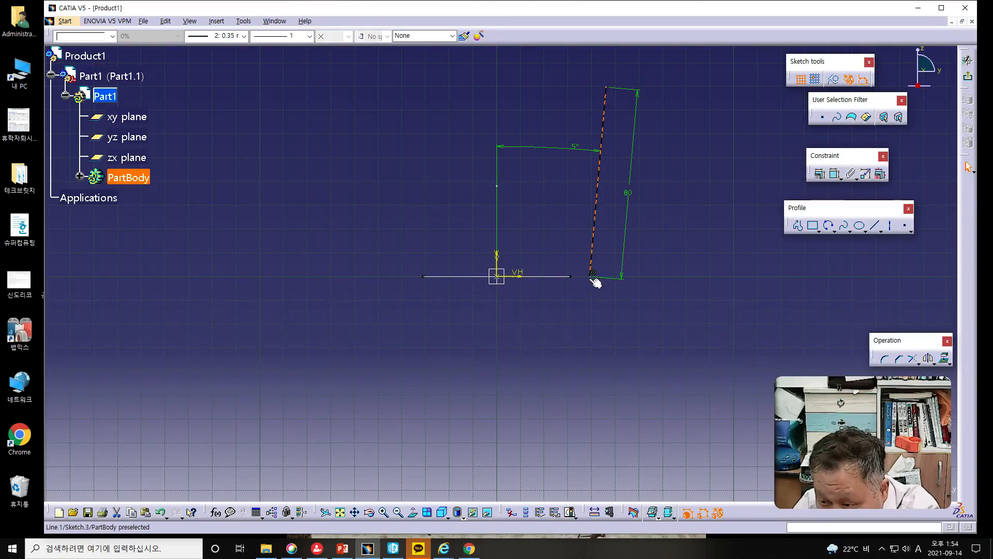
click(592, 275)
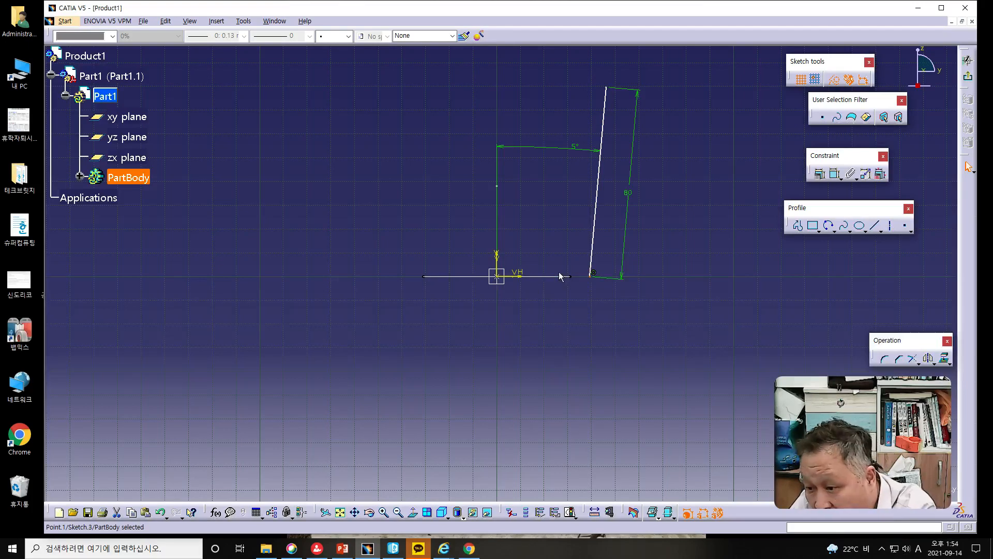
ctrl+click(571, 276)
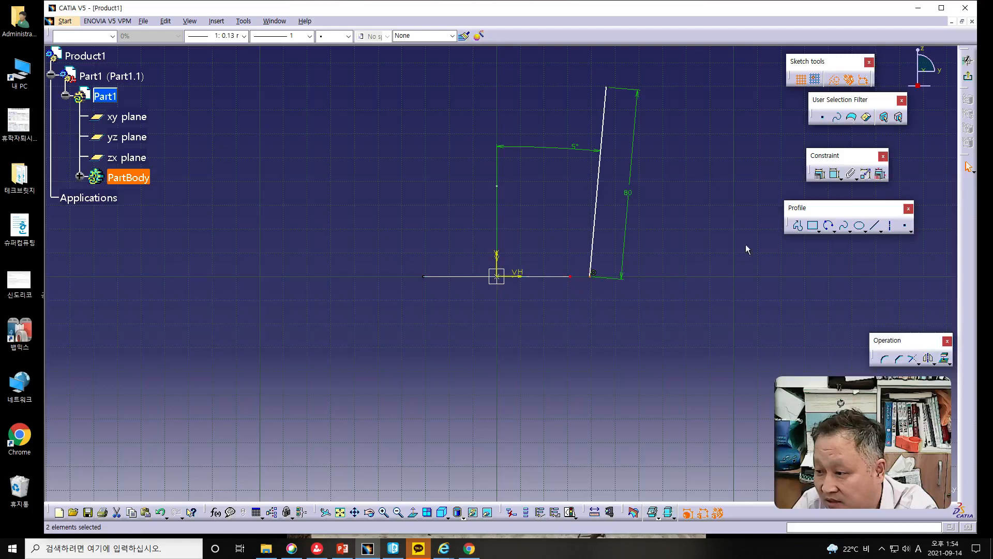
click(820, 175)
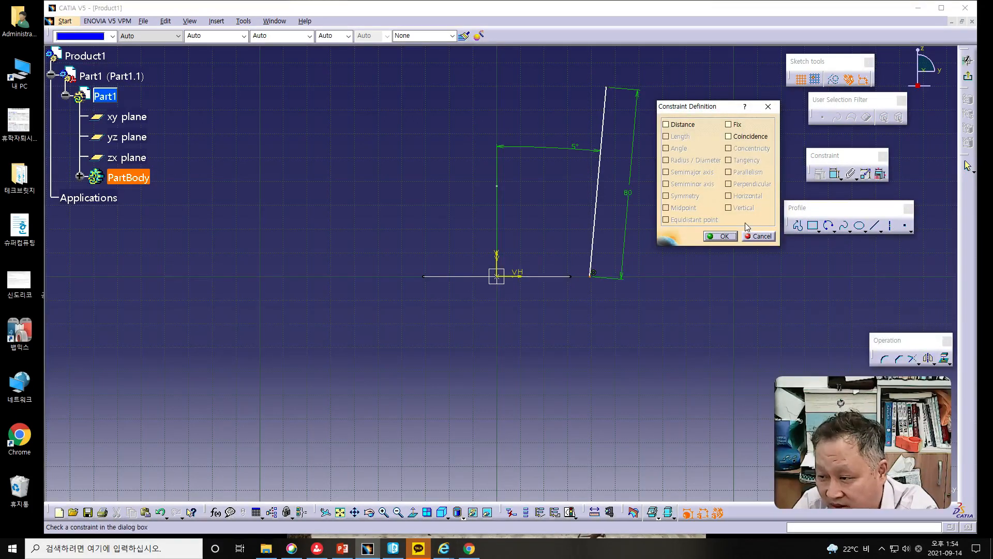
click(728, 137)
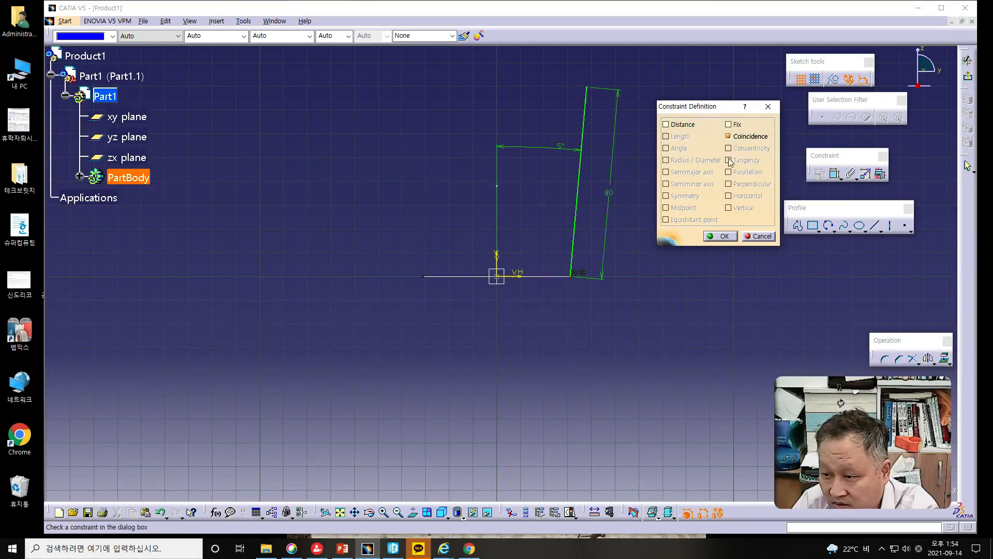
click(728, 238)
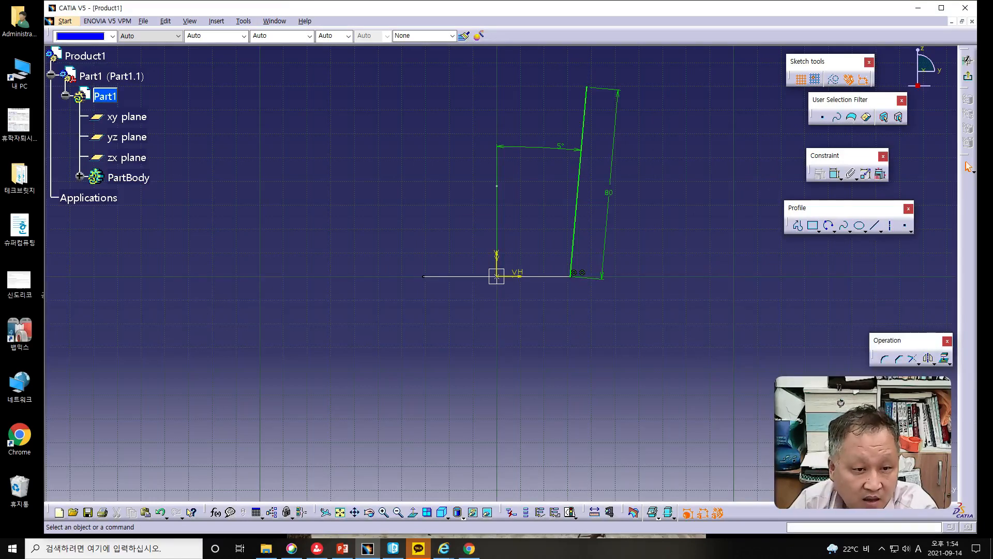
Compare the constrained line with the yz-plane slide in PowerPoint, return to CATIA and exit the sketch.
drag(0, 16, 660, 15)
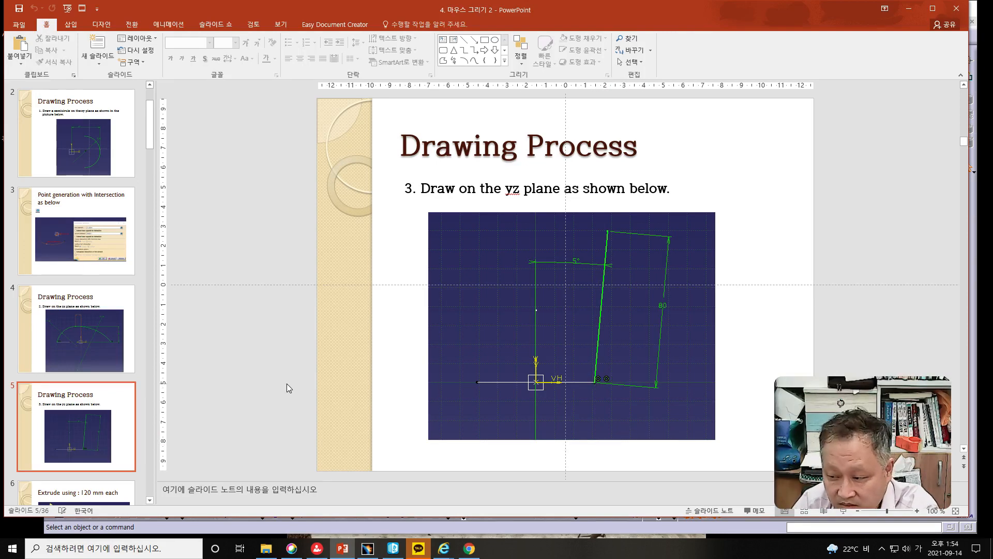
scroll(286, 383, down, 1)
key(alt+Tab)
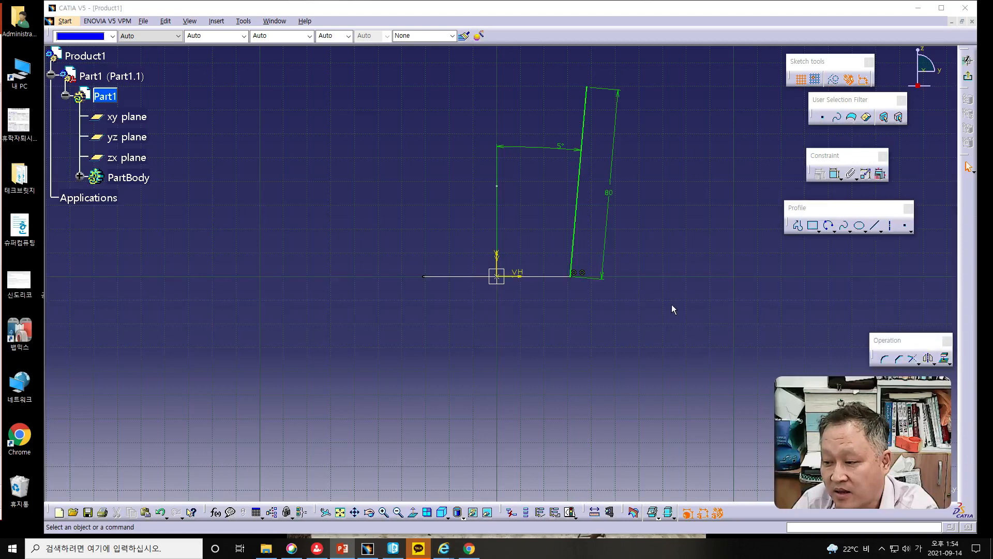
click(969, 80)
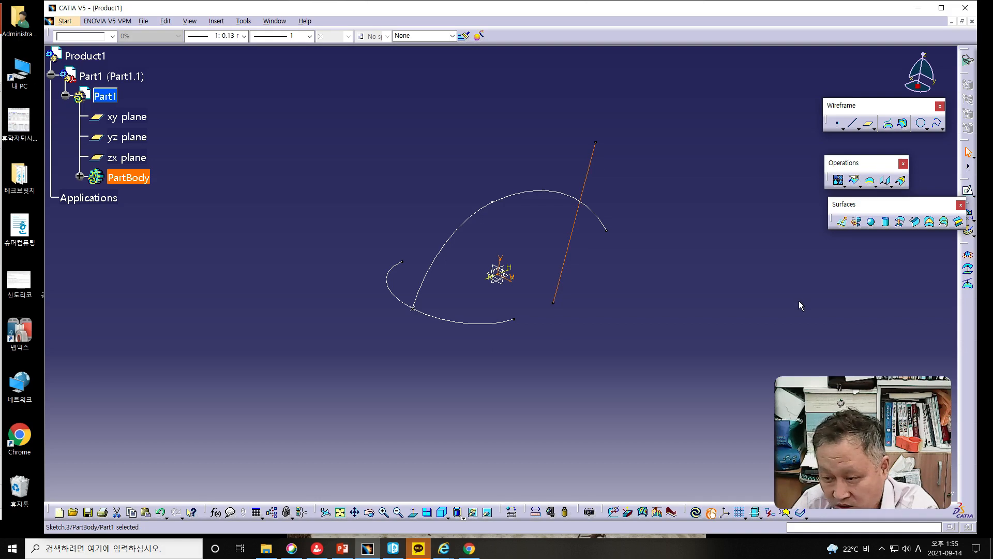
Extrude the slanted line into a surface normal to its sketch, with 120 mm for both Limit 1 and Limit 2.
click(842, 226)
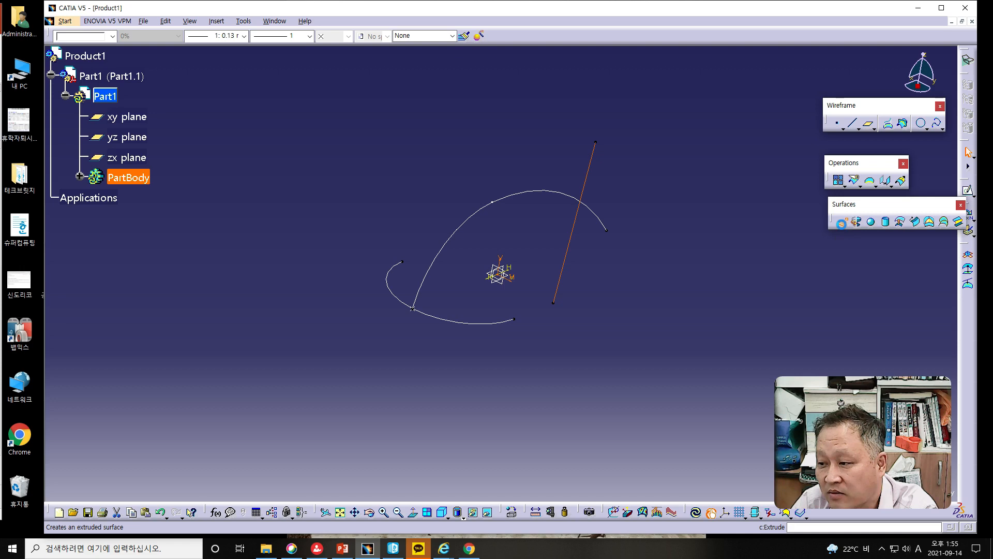
drag(677, 242, 711, 195)
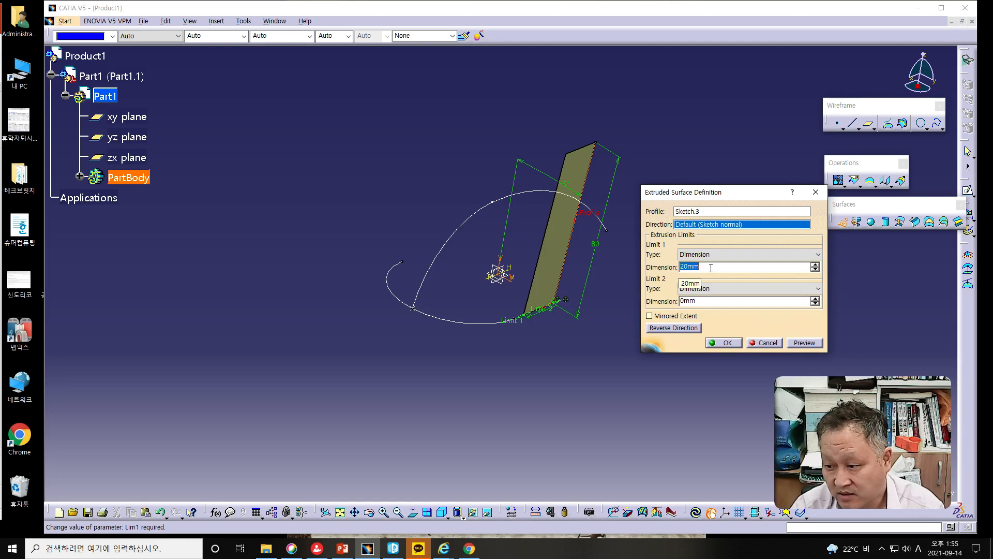
text(120)
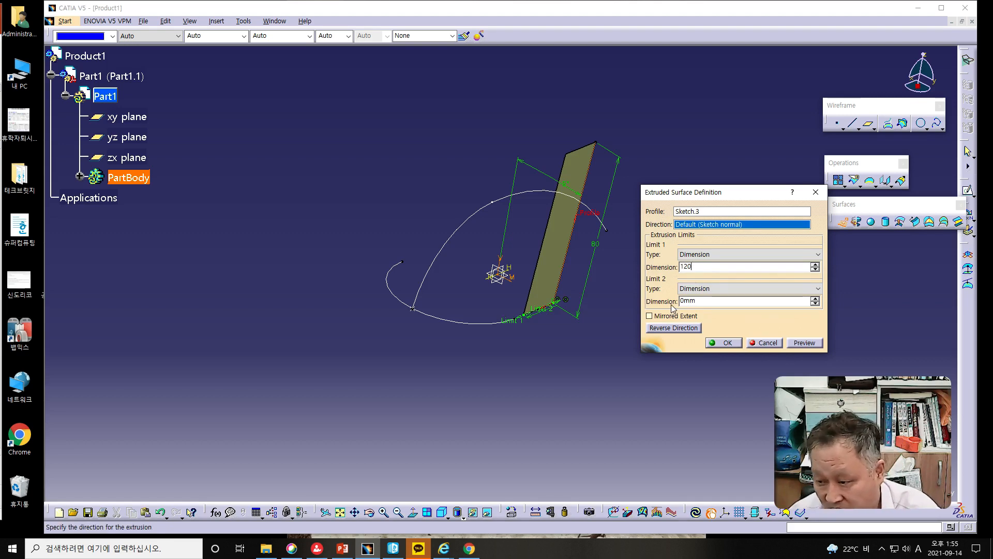
click(702, 302)
double_click(704, 302)
text(120)
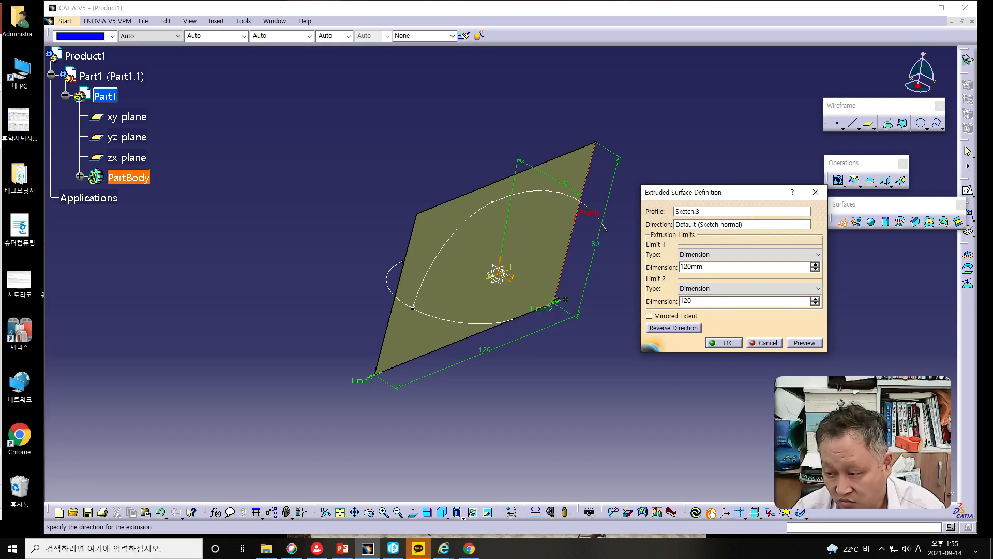
click(801, 345)
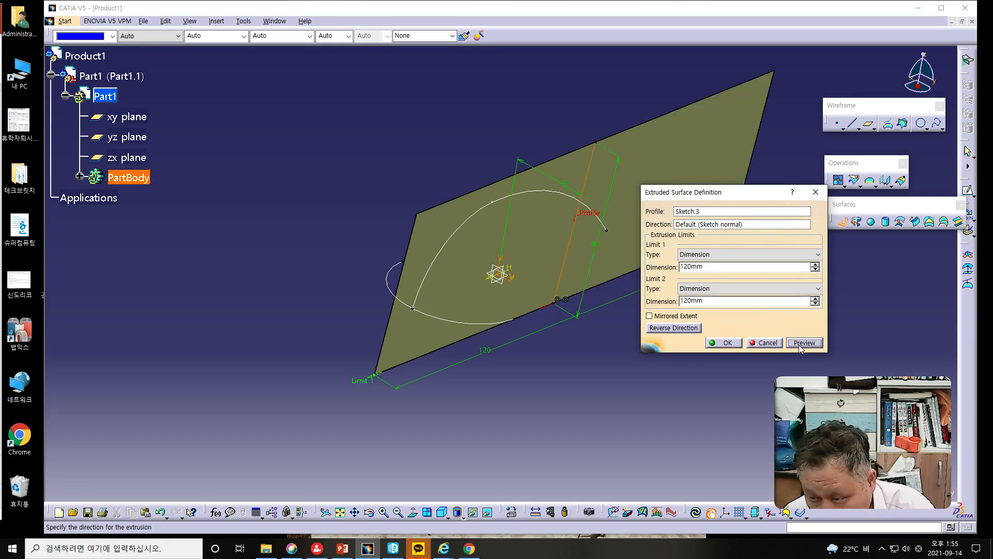
mouse_move(538, 342)
middle_down()
mouse_move(548, 443)
mouse_move(446, 353)
middle_up()
click(726, 343)
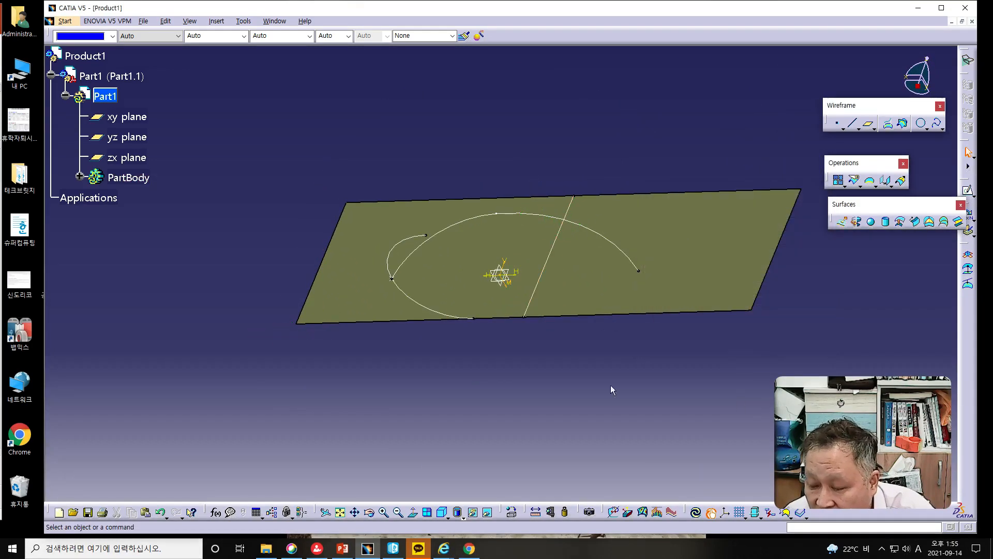
Check the 120 mm Extrude slide in PowerPoint, study the following slide's sketch on the rectangular plate, and return to CATIA.
mouse_move(606, 369)
middle_down()
mouse_move(610, 350)
mouse_move(622, 386)
mouse_move(603, 361)
middle_up()
click(343, 547)
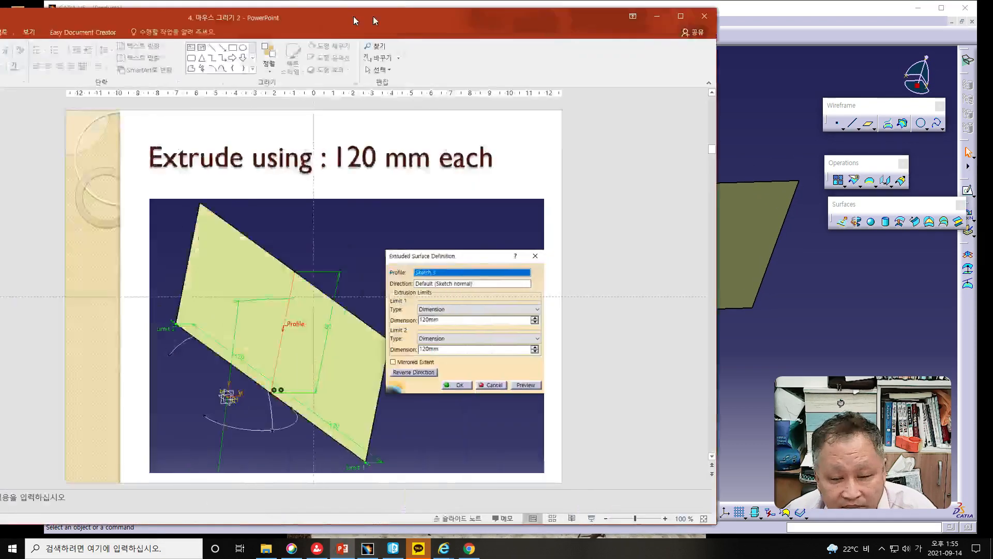
drag(521, 14, 555, 8)
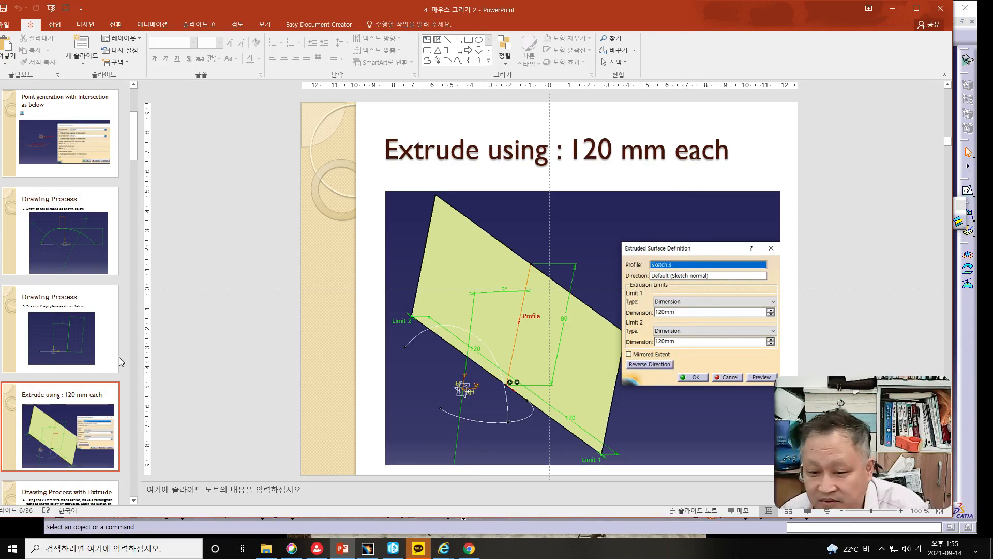
scroll(87, 431, down, 2)
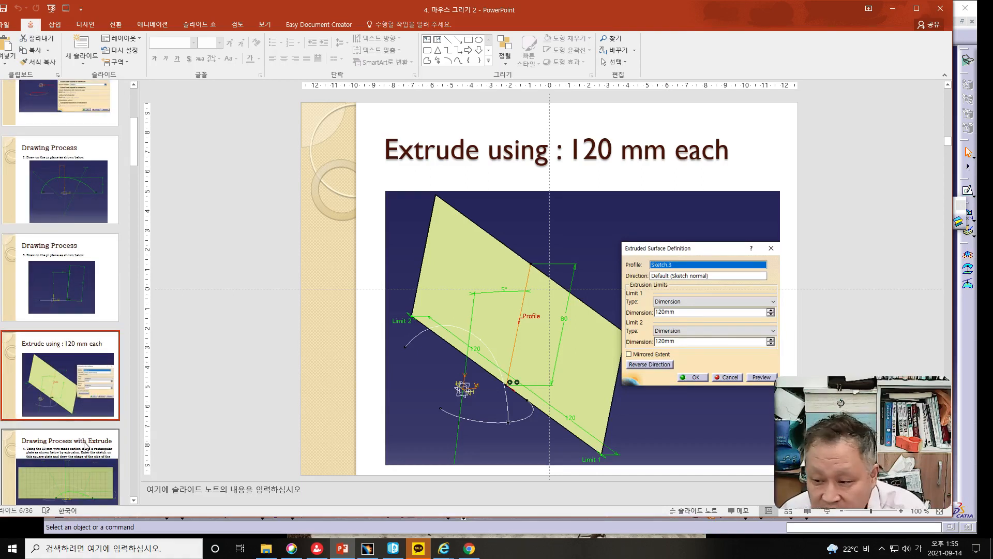
click(85, 441)
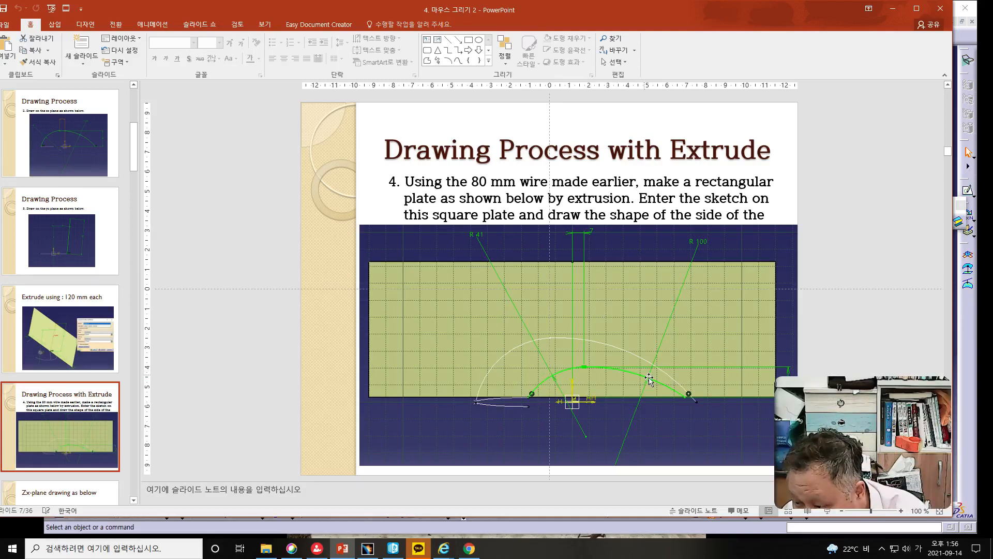
drag(564, 18, 0, 21)
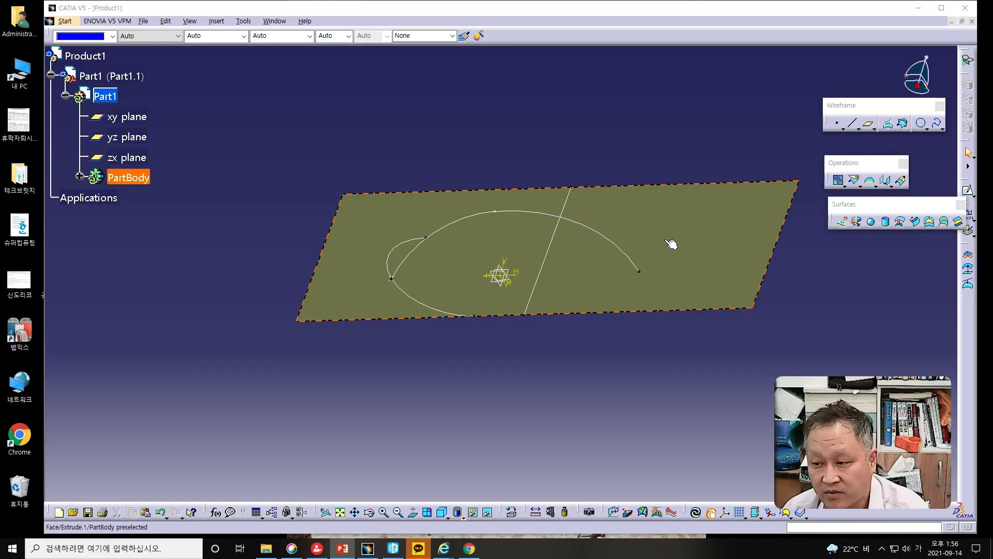
Open a sketch on the extruded surface and draw a three-point arc from its lower edge up to near the vertical axis.
click(654, 229)
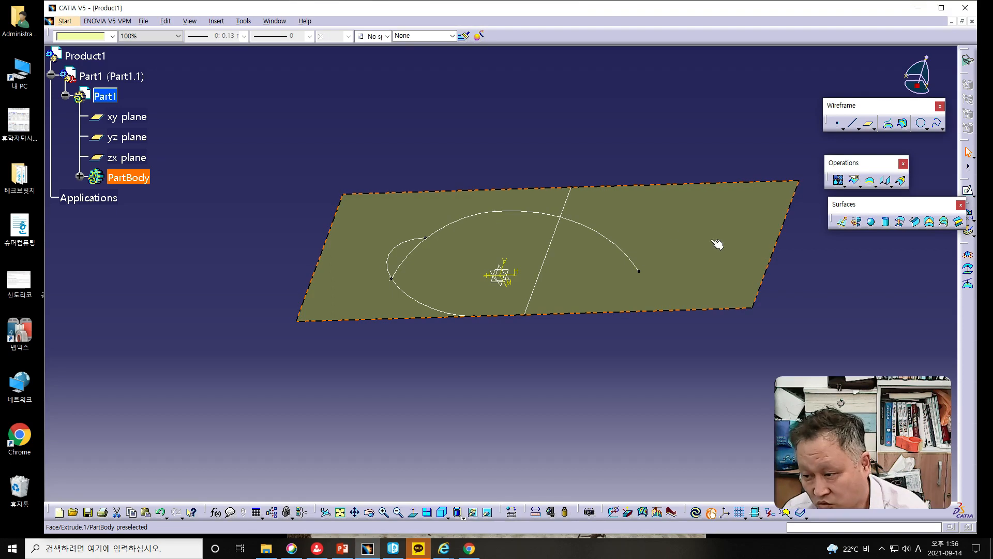
click(968, 192)
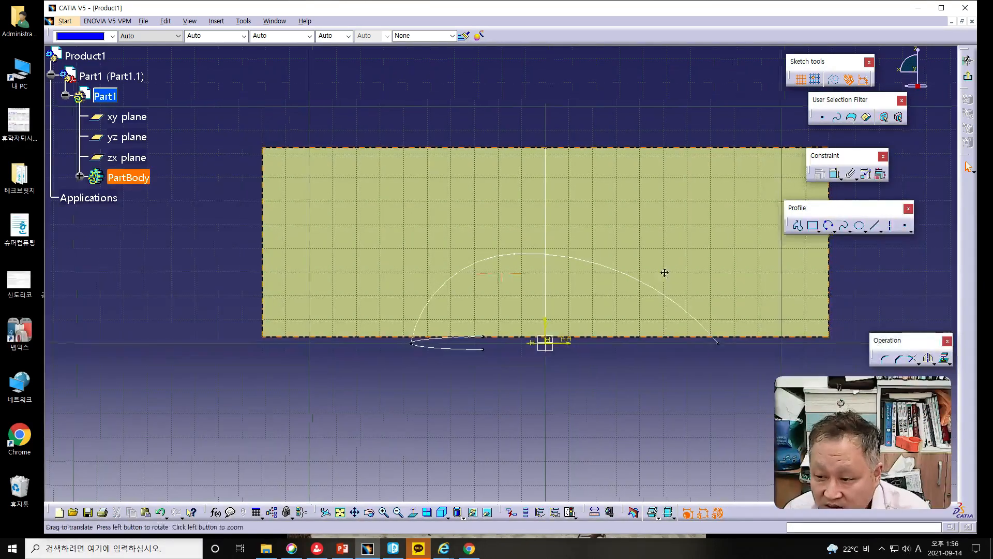
click(829, 226)
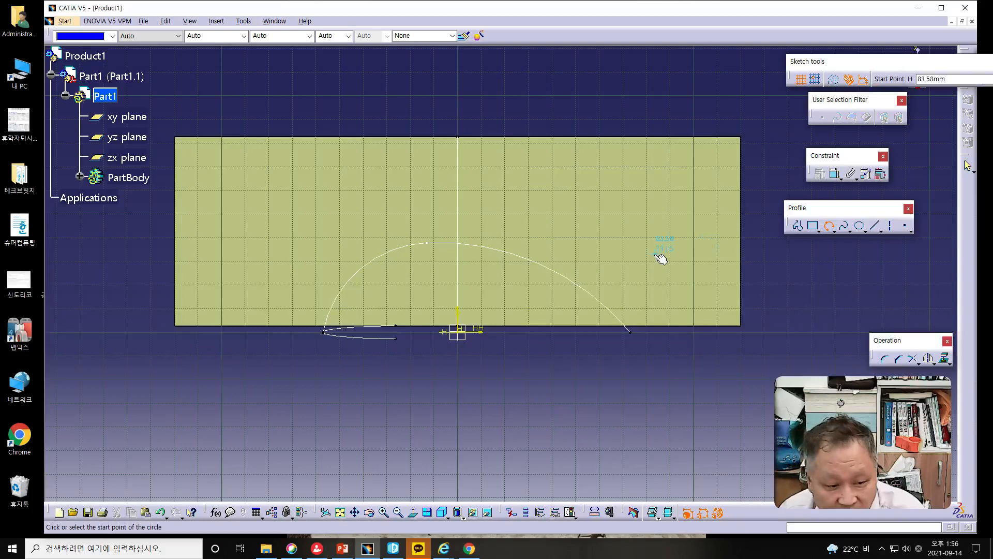
click(403, 325)
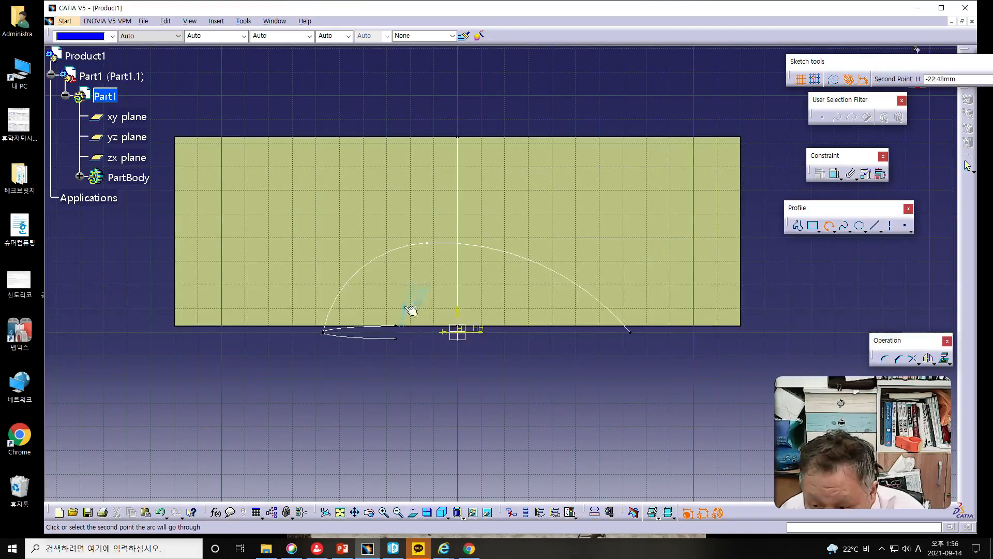
click(463, 269)
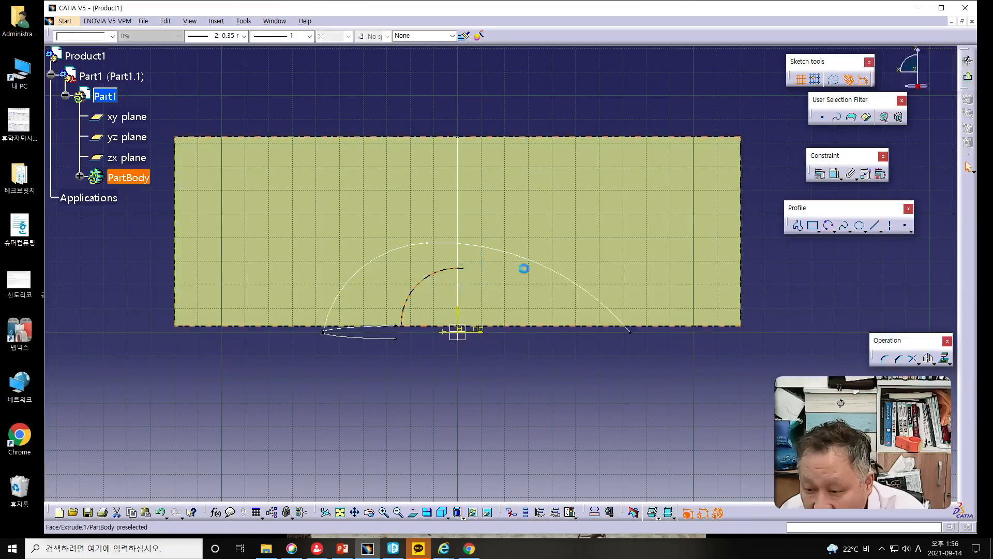
Draw a second three-point arc from the first arc's upper end down to the surface's lower edge, ending at about H 49 mm.
click(828, 226)
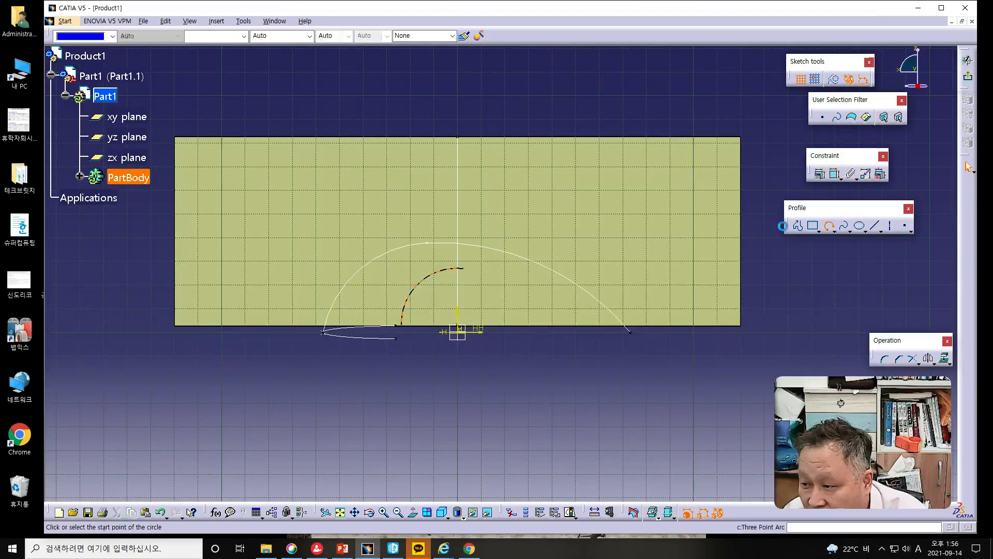
click(463, 269)
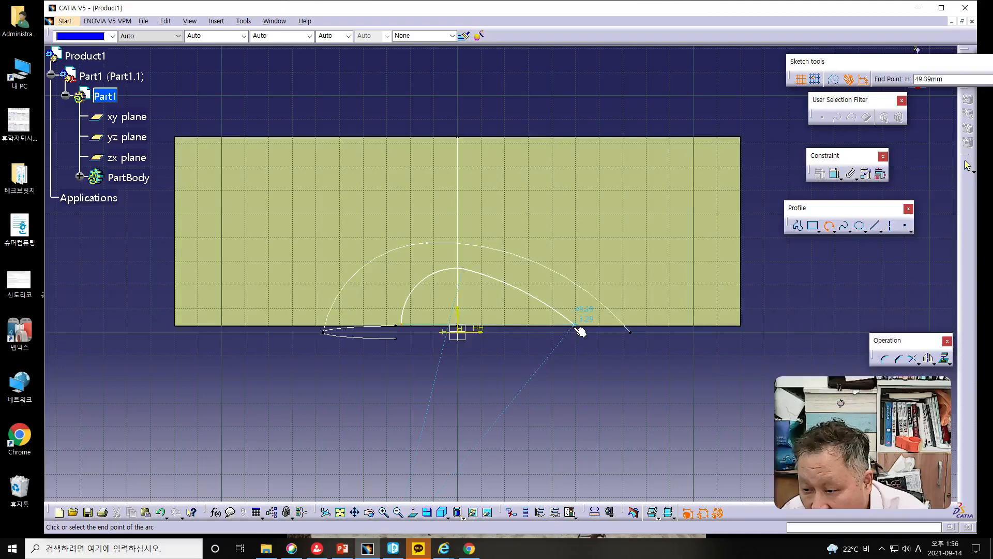
click(575, 326)
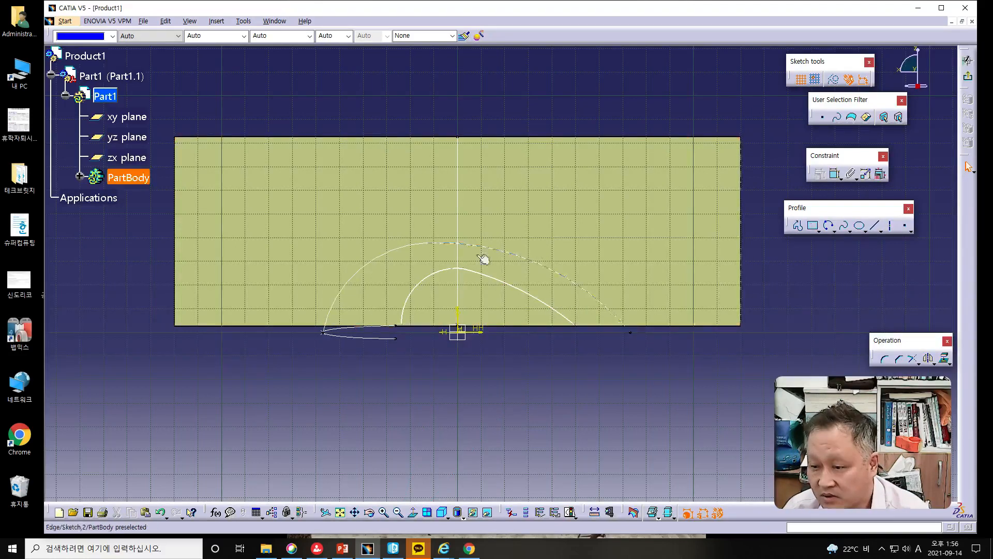
Dimension the radius of the left arc and set it to 41 mm.
click(427, 279)
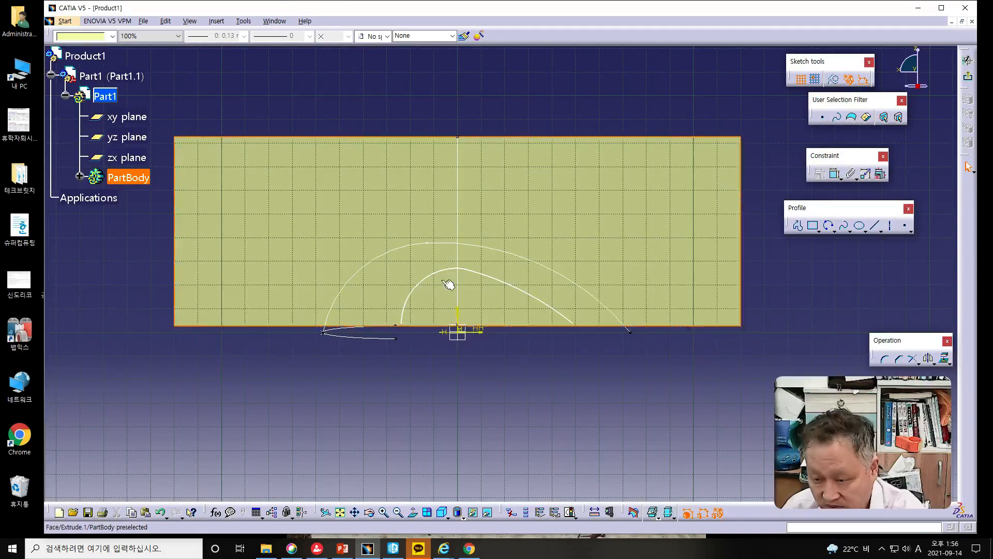
click(414, 282)
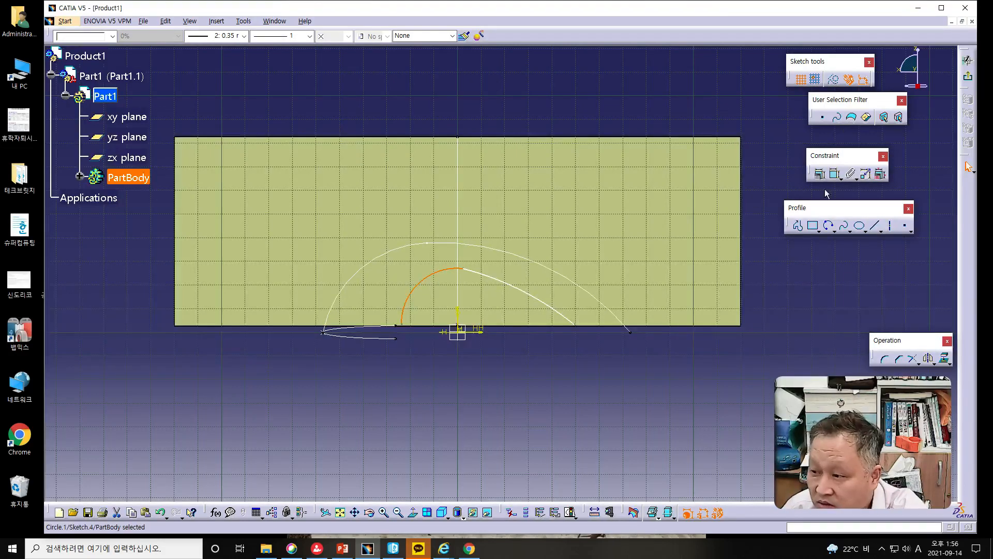
click(819, 174)
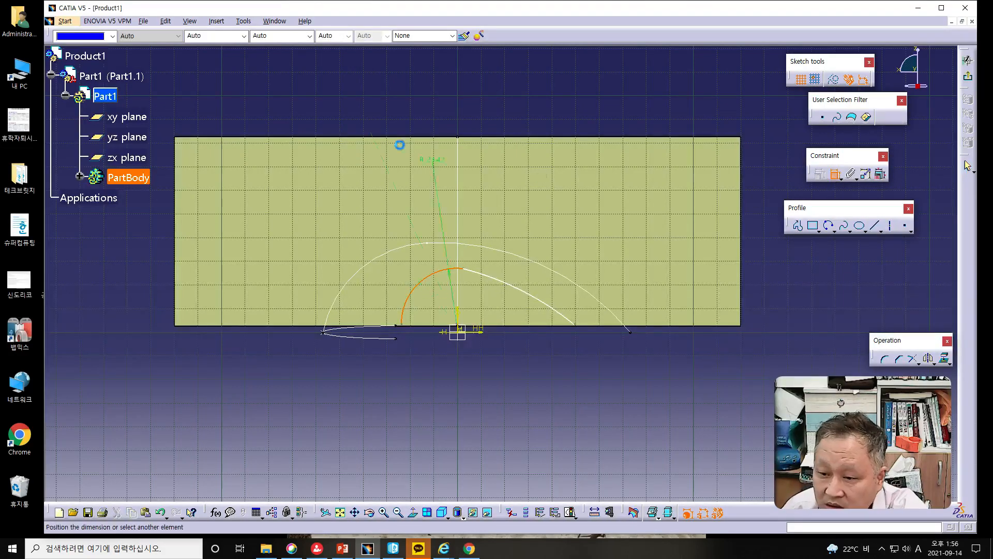
click(358, 110)
double_click(353, 105)
text(41)
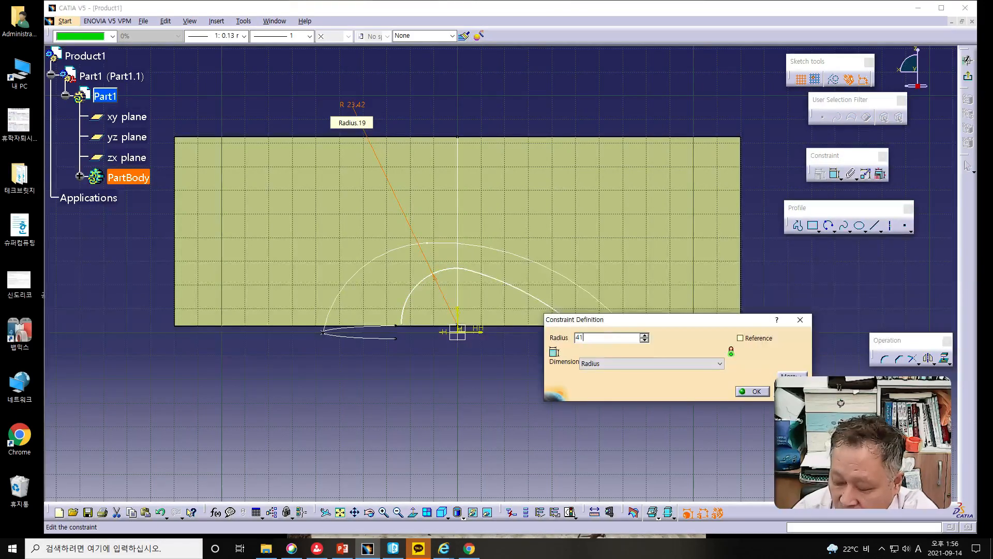
key(Return)
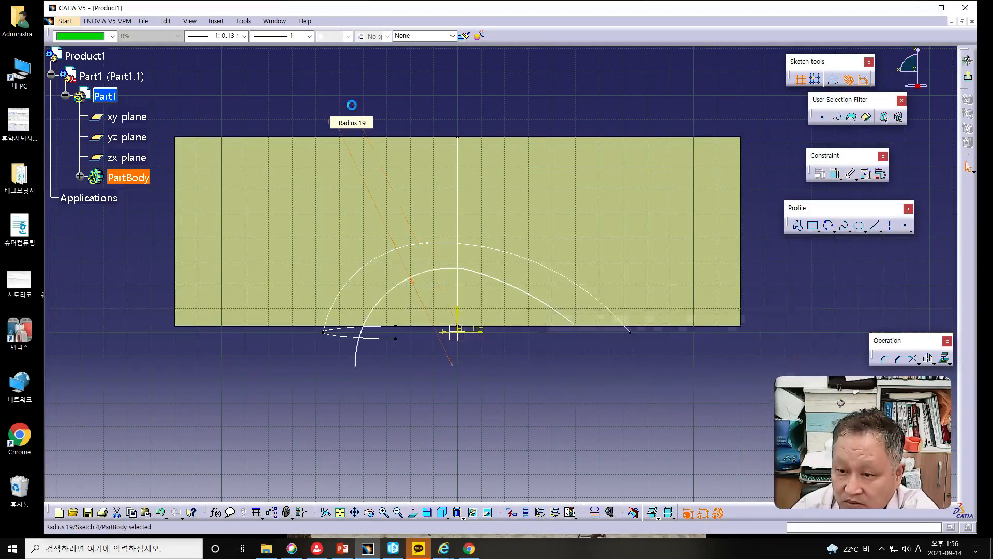
Dimension the radius of the right arc and set it to 100 mm.
click(544, 304)
click(835, 173)
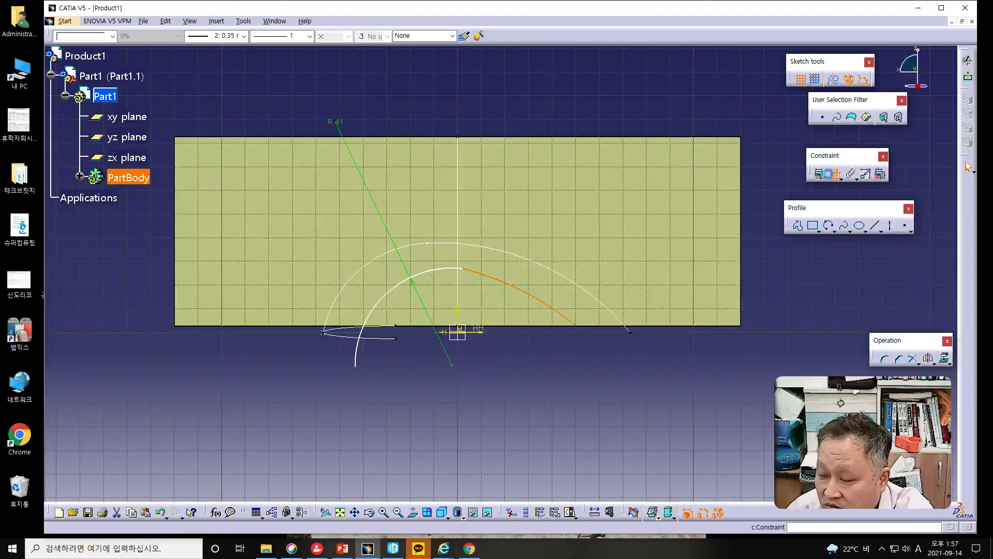
click(631, 113)
double_click(631, 113)
text(100)
key(Return)
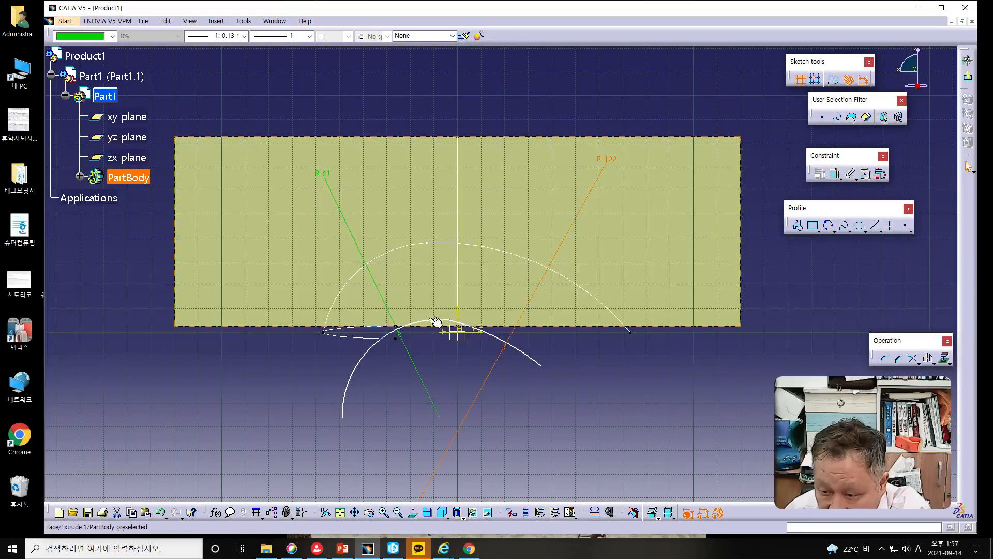
Move the arcs' shared point back up onto the surface and try to make the two arcs tangent.
drag(434, 319, 470, 270)
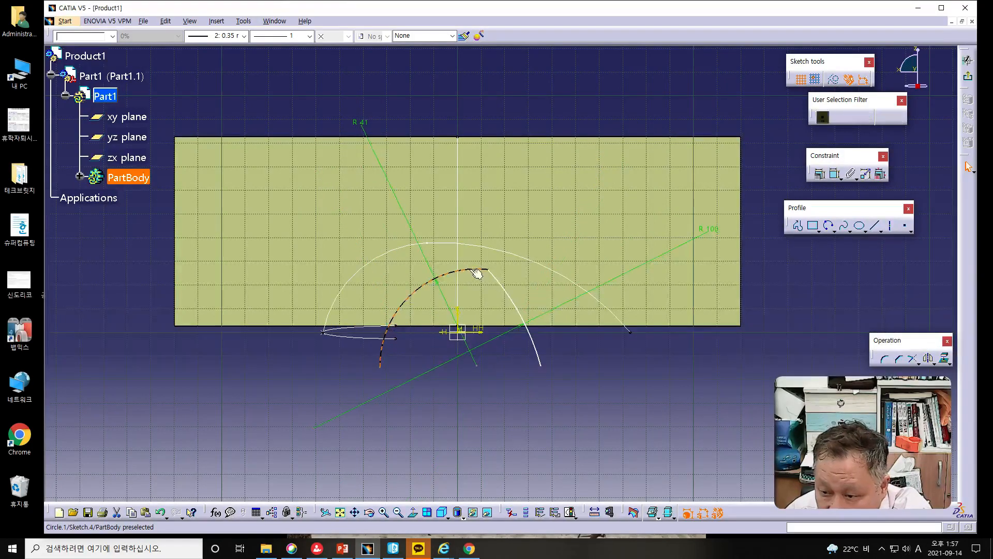
ctrl+click(507, 289)
click(819, 174)
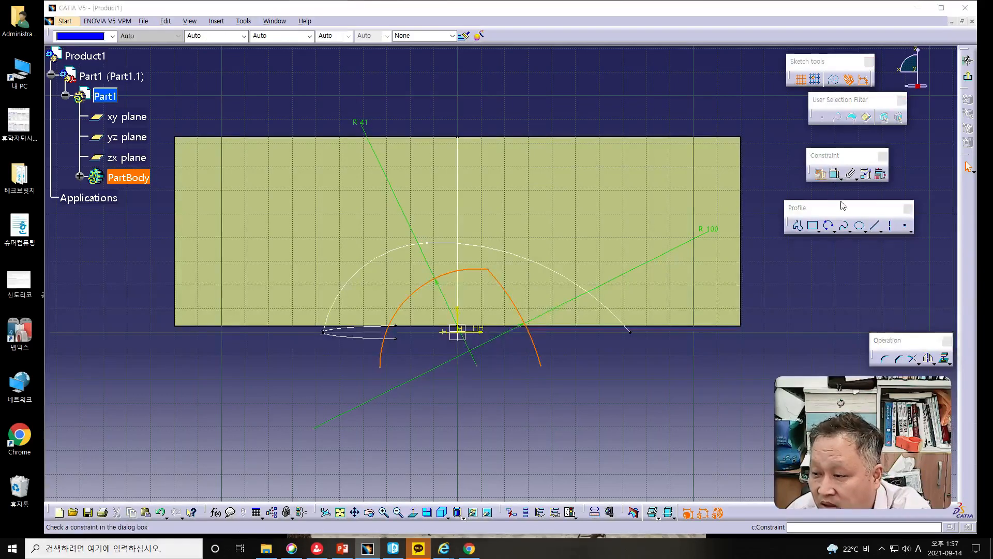
click(728, 160)
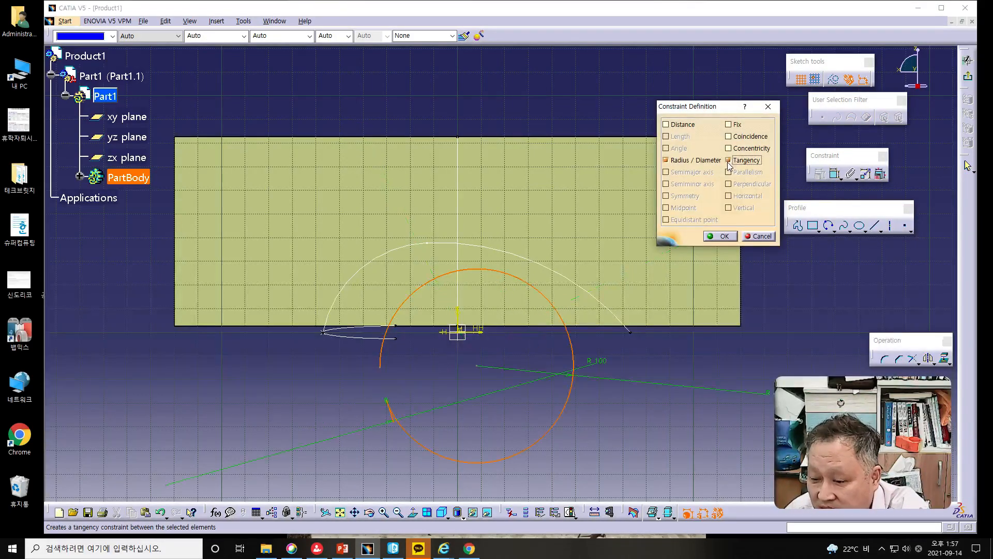
click(391, 409)
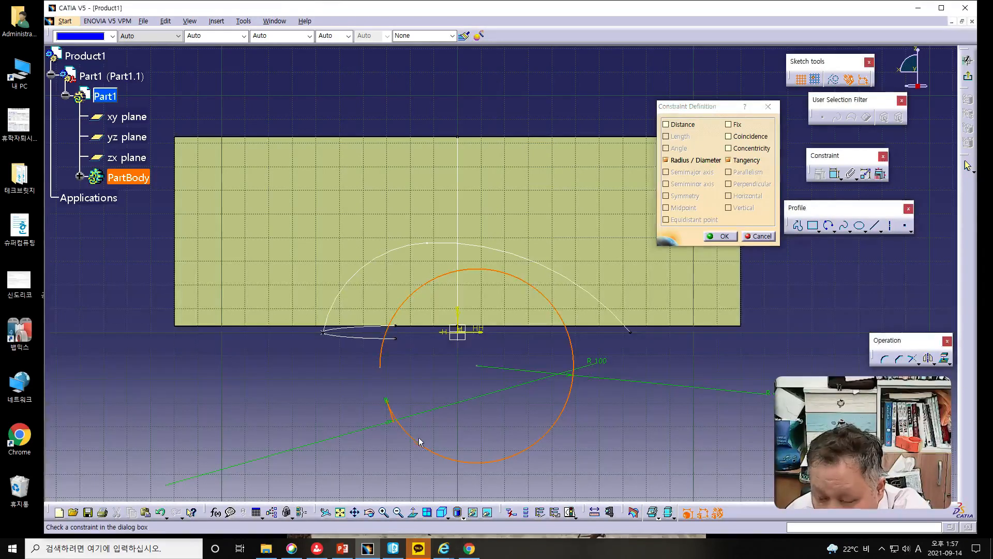
click(720, 236)
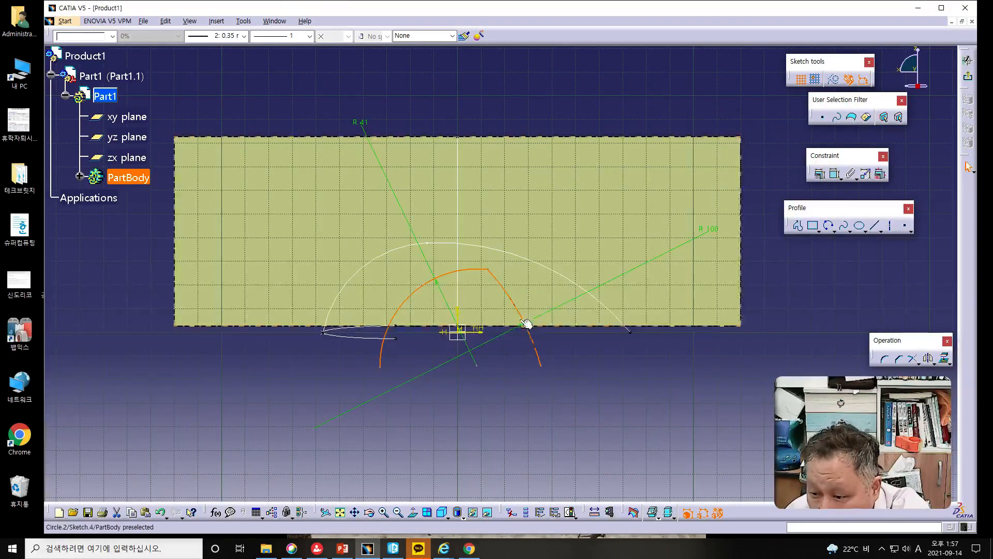
Reposition the arcs, shifting their junction to the left of the vertical axis and the left arc's free end near the existing curve's leftmost point.
drag(519, 313, 529, 310)
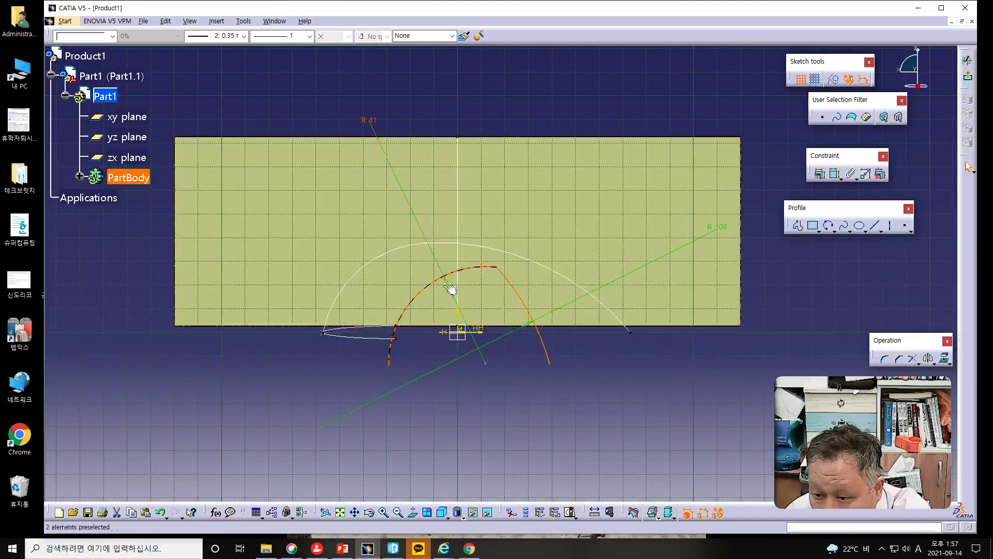
click(483, 268)
drag(483, 268, 420, 284)
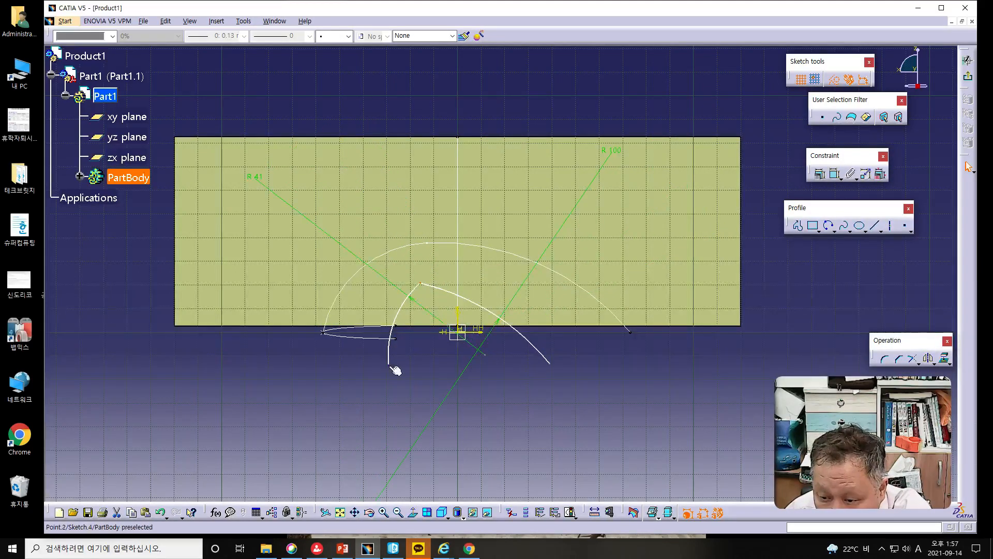
drag(390, 366, 322, 345)
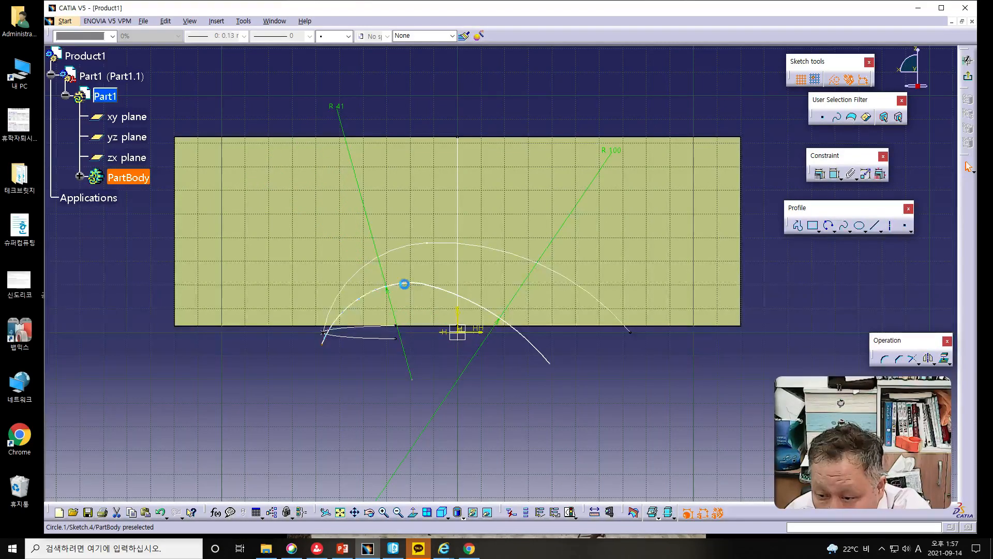
Constrain the R 41 and R 100 arcs to be tangent to each other.
click(412, 288)
ctrl+click(433, 287)
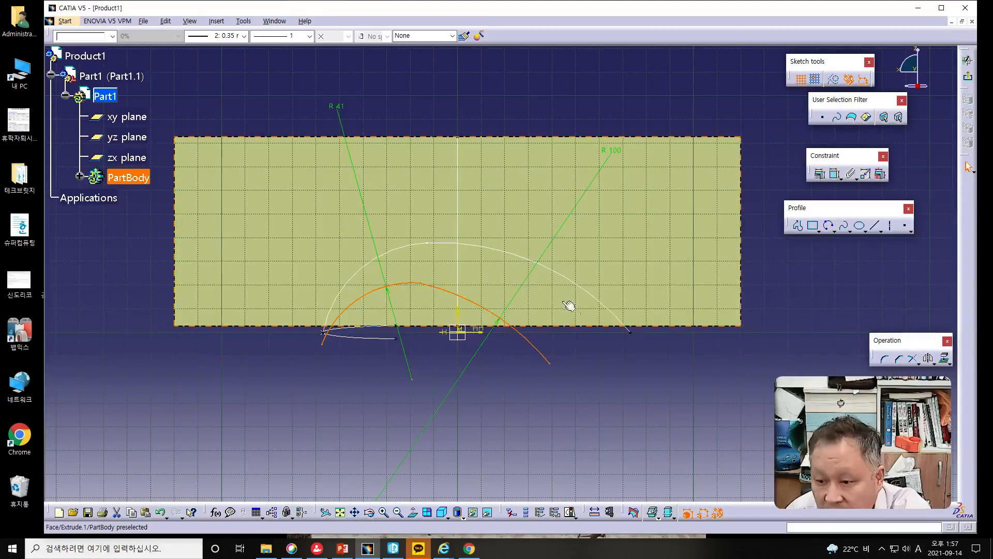
click(819, 174)
click(729, 160)
click(717, 236)
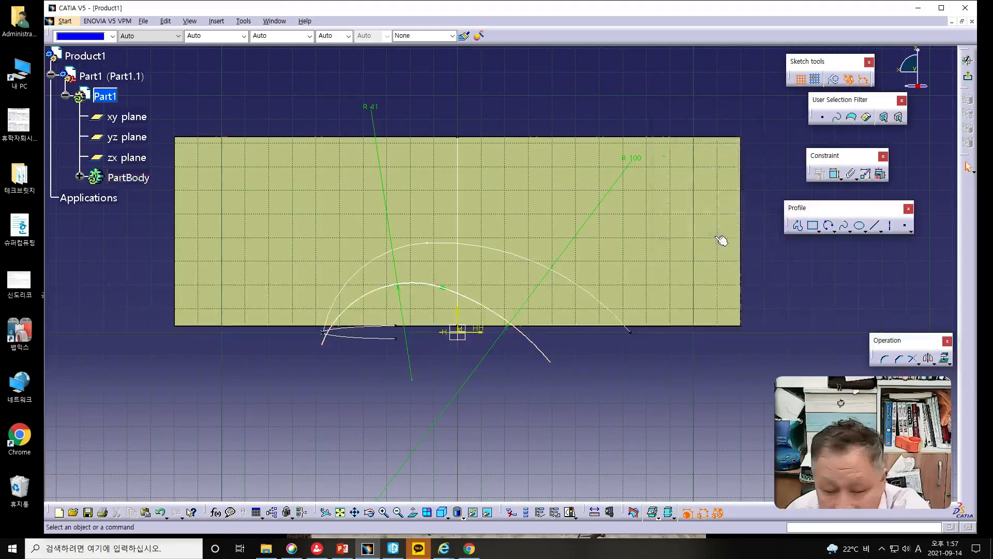
Make the left arc's free endpoint coincident with the existing curve's end on the surface's lower edge.
click(322, 344)
ctrl+click(396, 325)
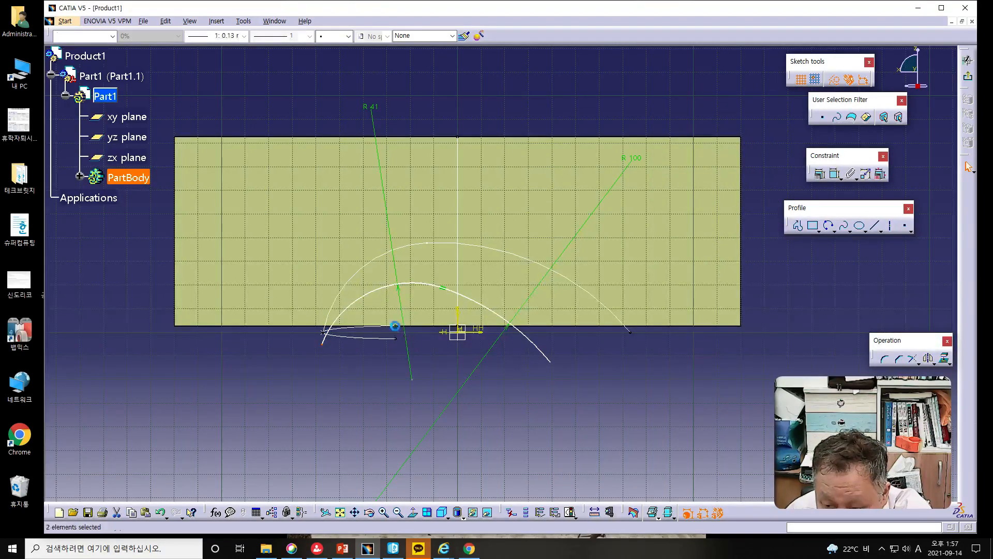
click(820, 174)
click(728, 137)
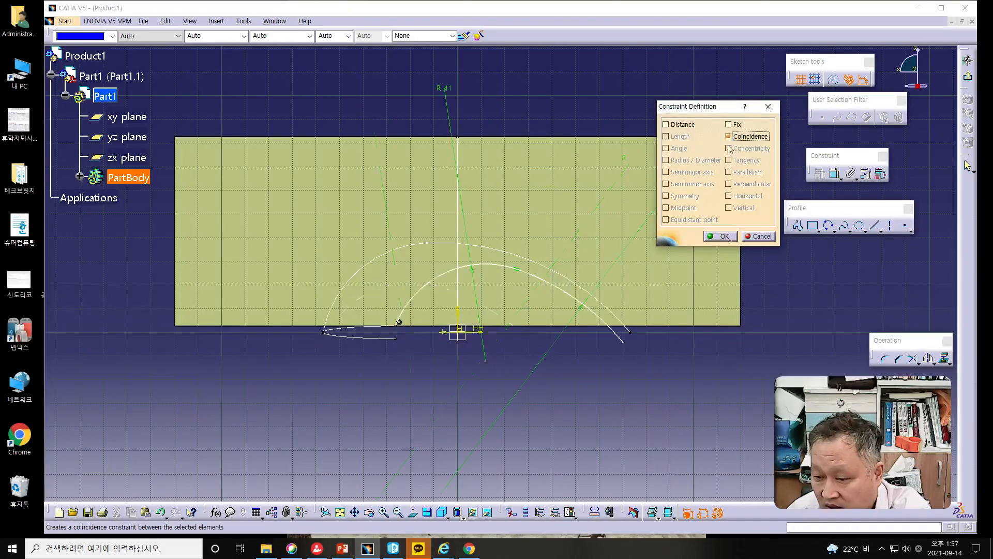
click(721, 235)
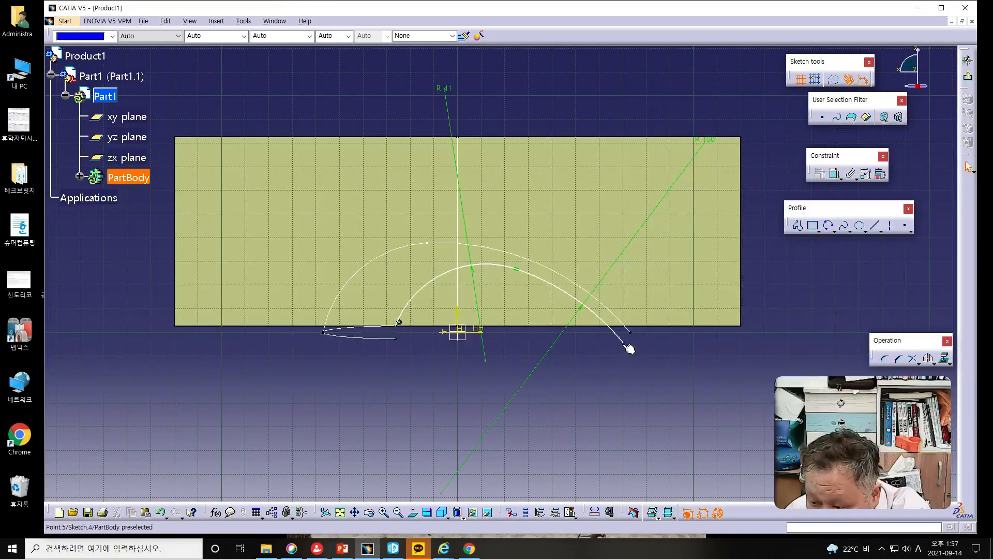
Make the right arc's free endpoint coincident with the surface's lower edge.
click(669, 328)
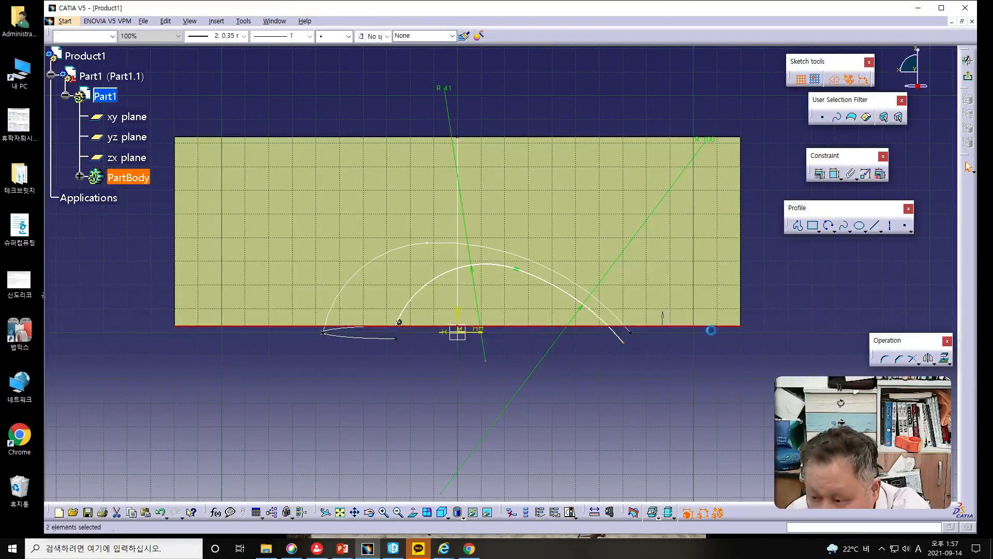
click(820, 173)
click(728, 136)
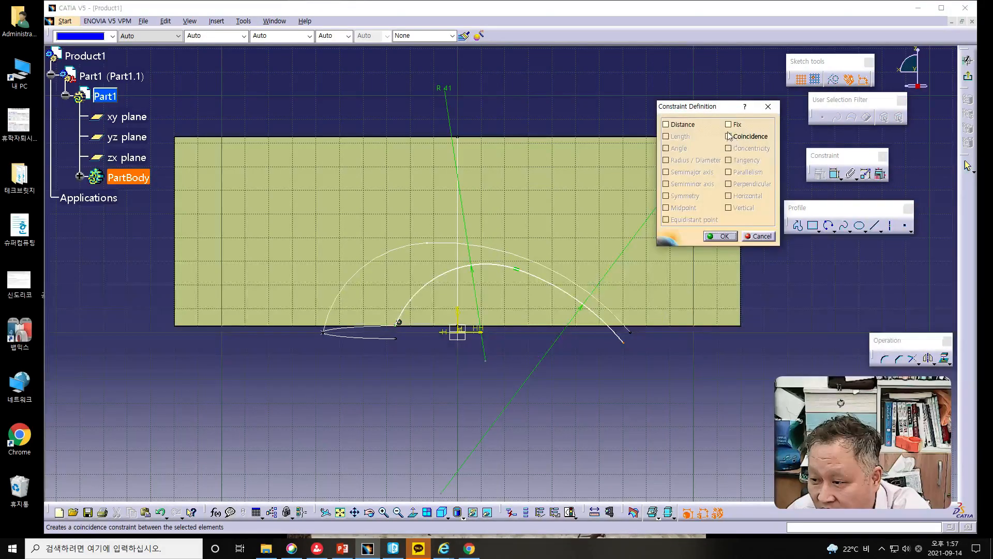
click(719, 237)
Adjust the left arc and set the horizontal distance between the vertical axis and the arcs' junction point to 7 mm.
mouse_move(452, 257)
mouse_down()
mouse_move(428, 264)
mouse_move(440, 271)
mouse_up()
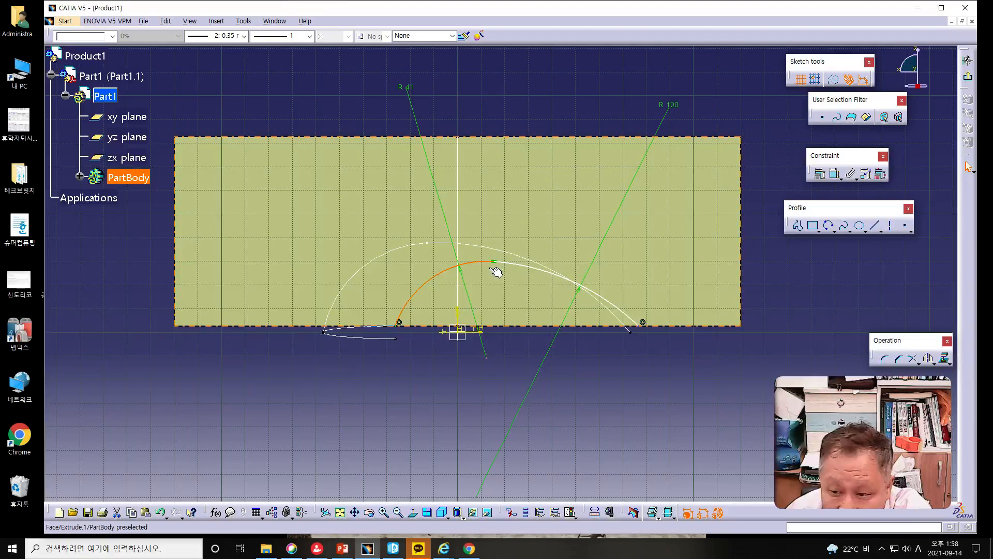
click(458, 317)
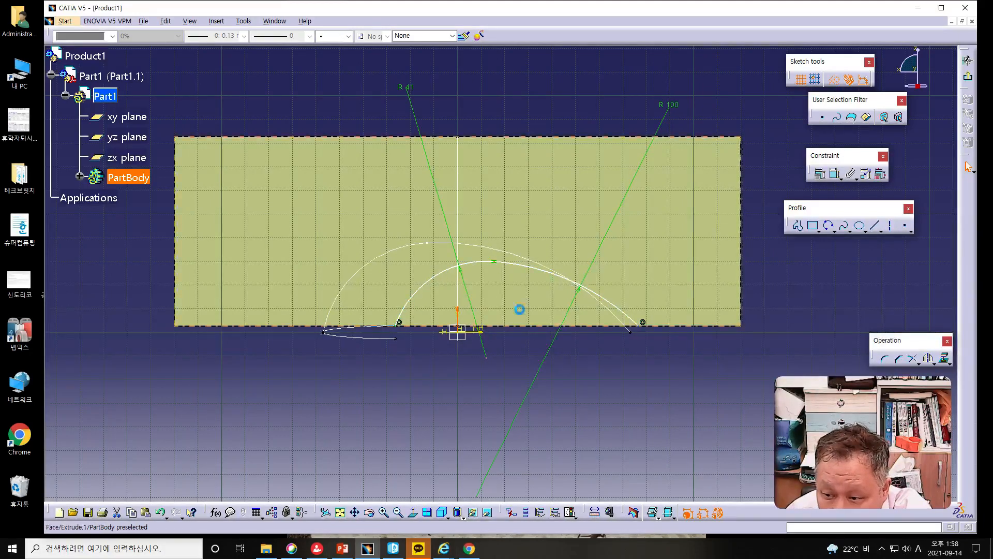
click(813, 226)
click(835, 174)
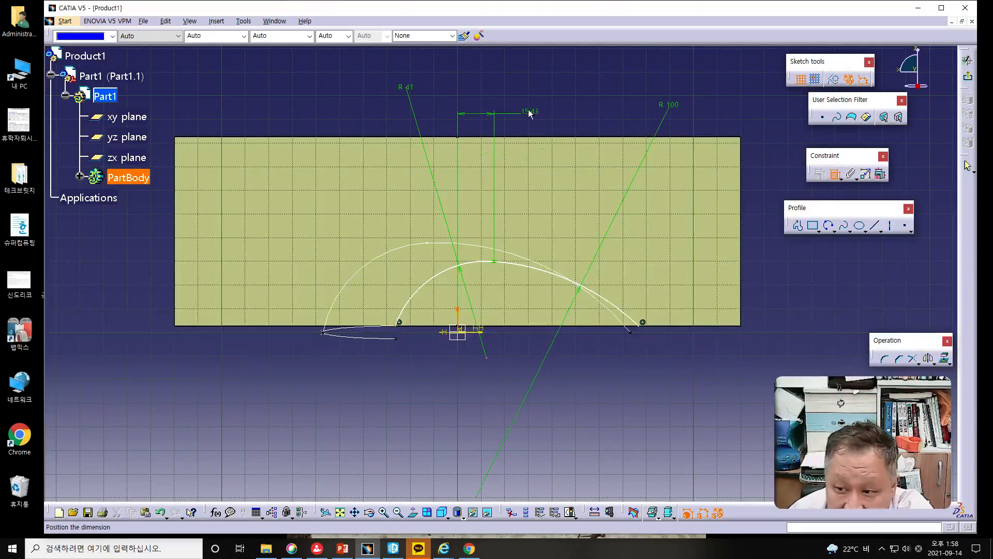
click(522, 107)
double_click(521, 106)
text(7)
key(Return)
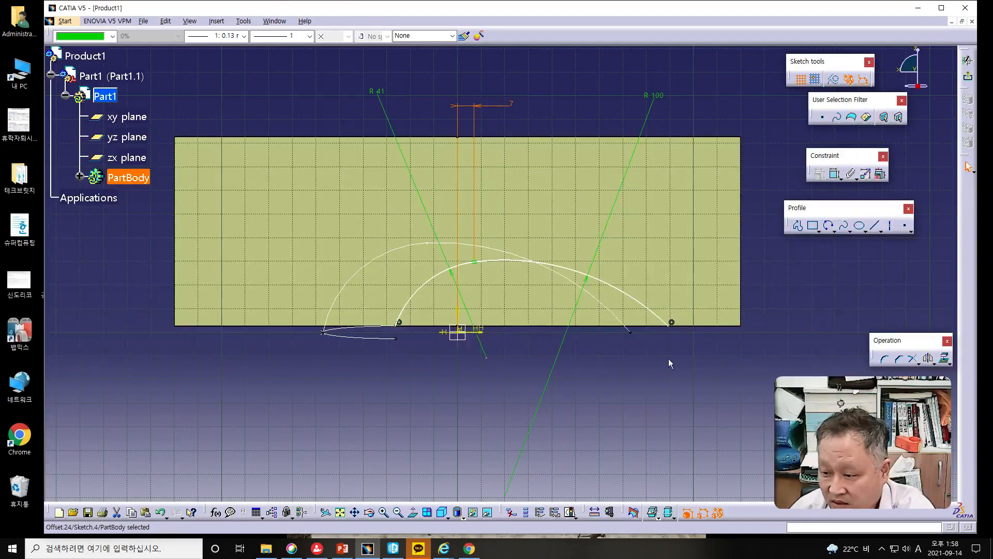
Set the vertical distance between the arcs' junction point and the surface's lower edge to 18 mm.
click(477, 264)
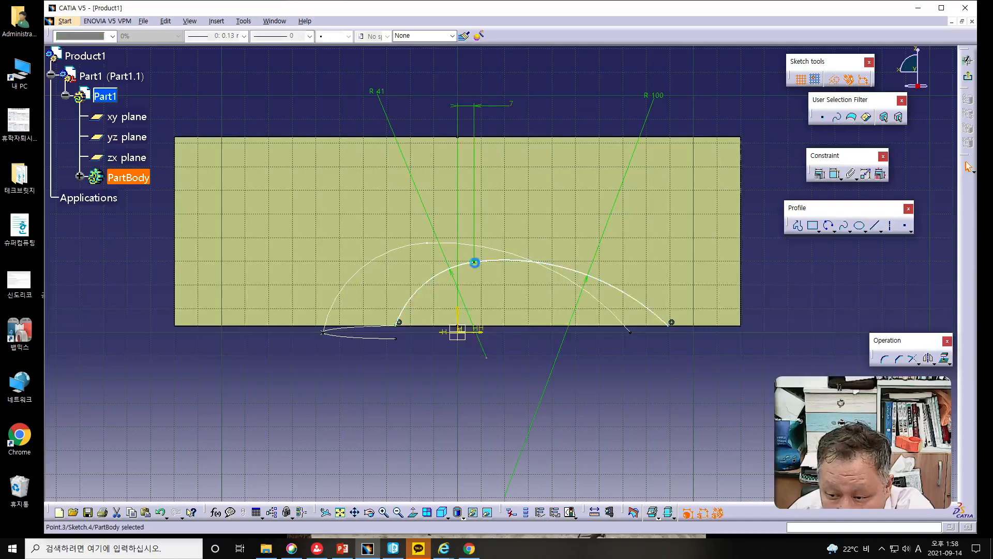
ctrl+click(530, 329)
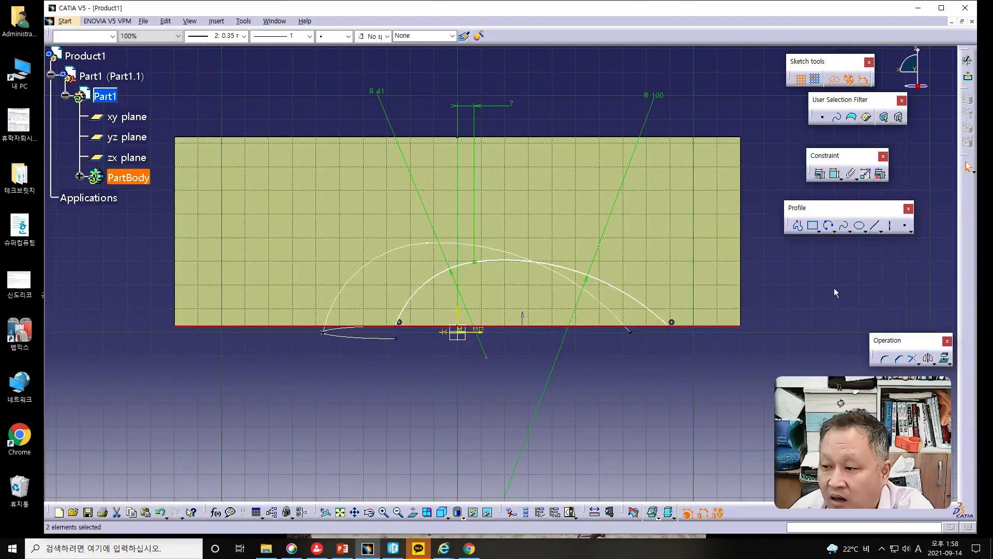
click(834, 174)
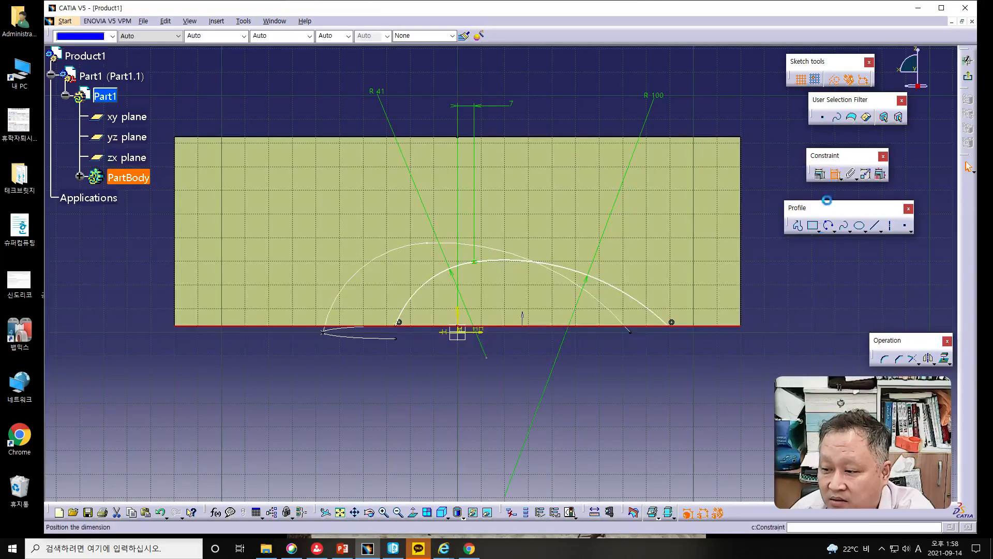
click(793, 301)
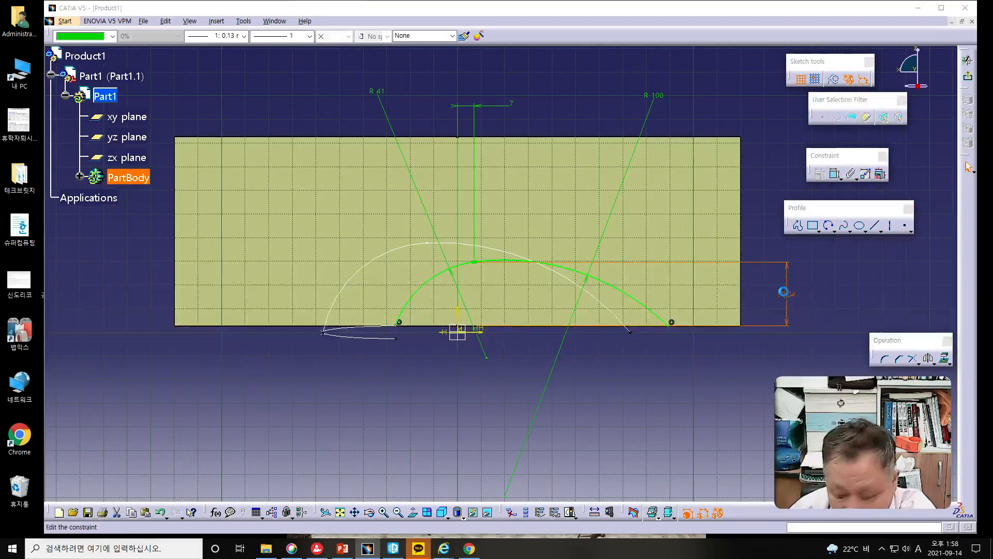
double_click(785, 295)
text(18)
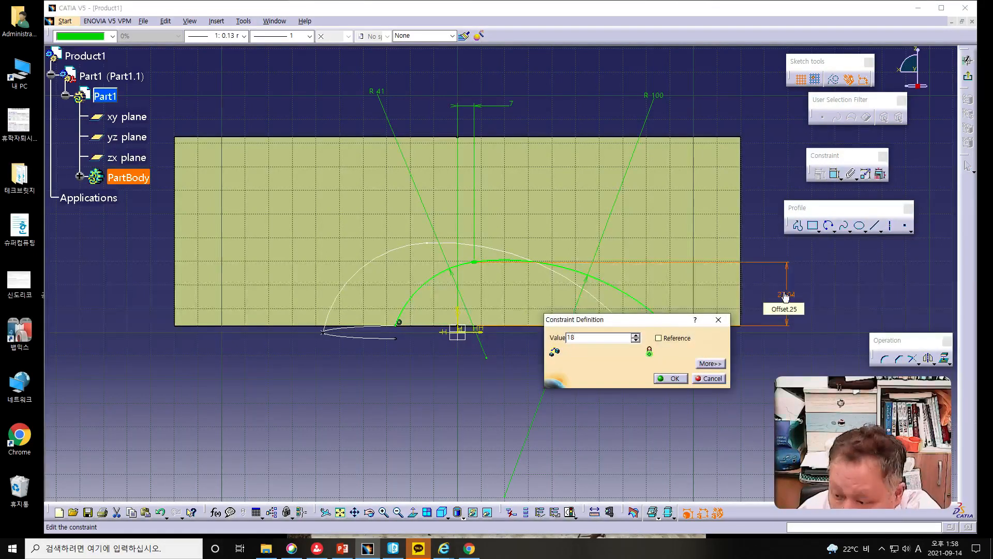
key(Return)
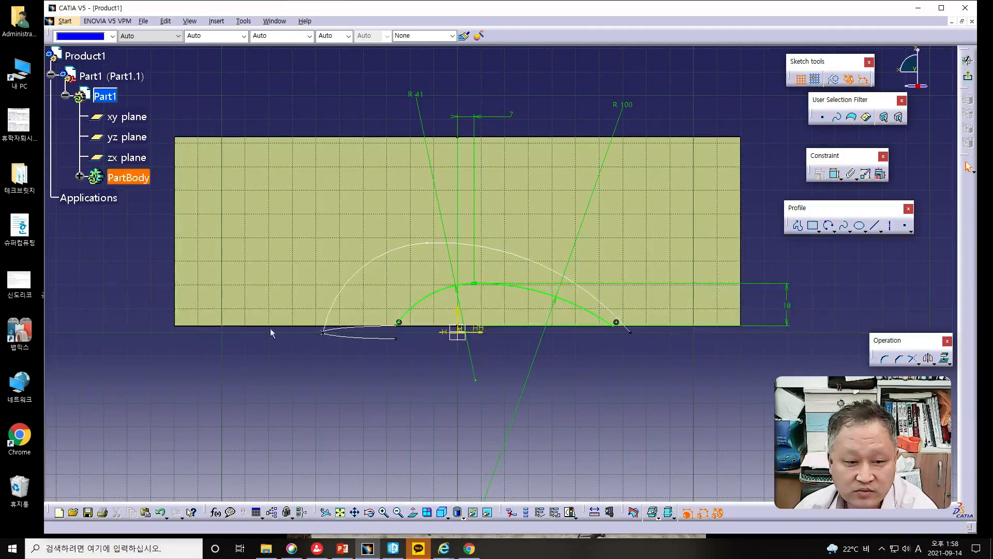
Switch to the PowerPoint instructions, look at the "Zx-plane drawing as below" slide, and return to CATIA.
drag(0, 36, 330, 38)
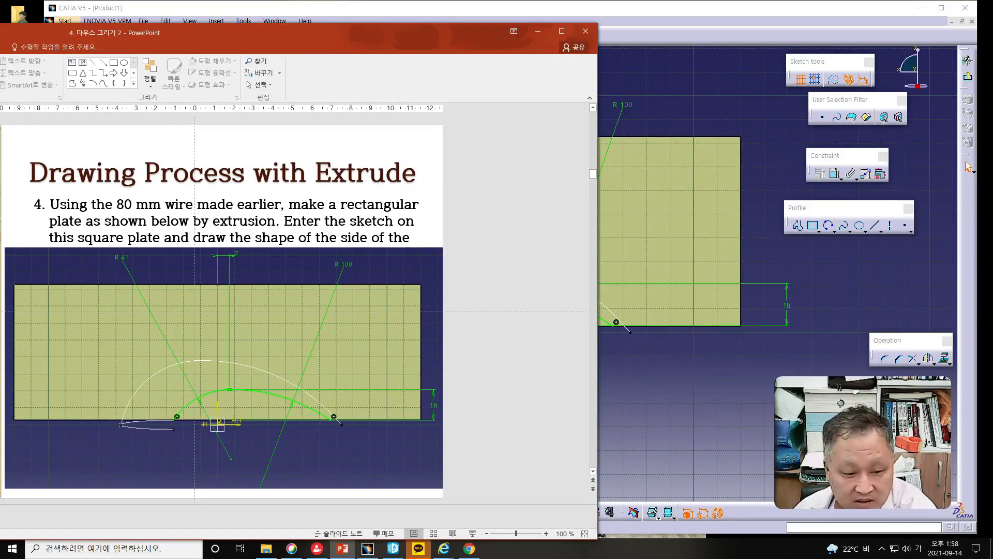
key(Page_Down)
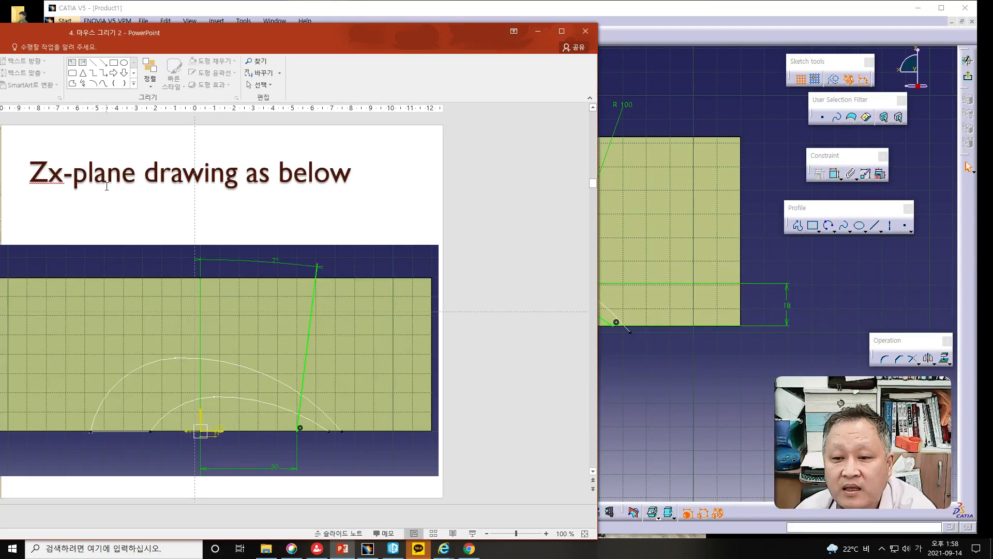
drag(234, 35, 0, 37)
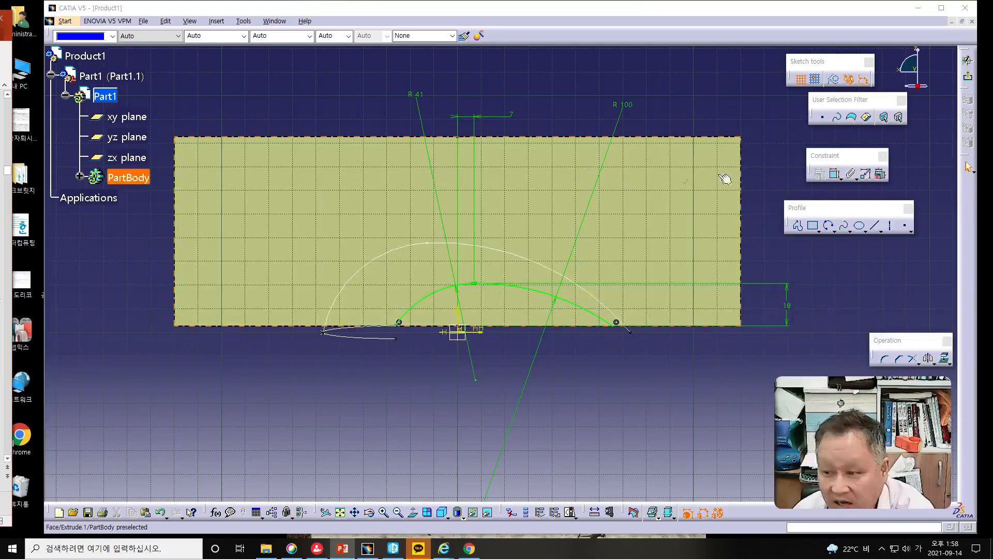
Exit the arc sketch and start a new sketch on the zx plane.
click(968, 76)
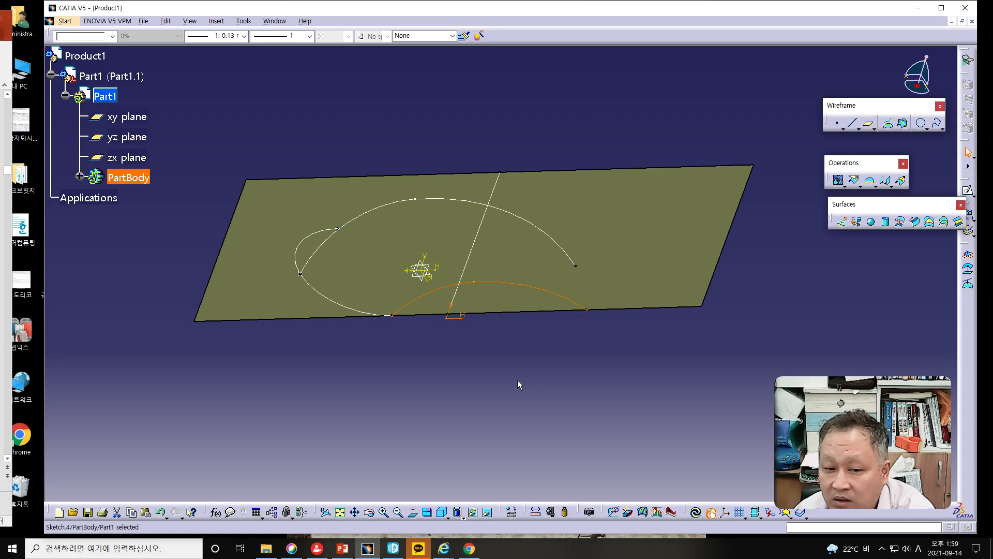
click(115, 158)
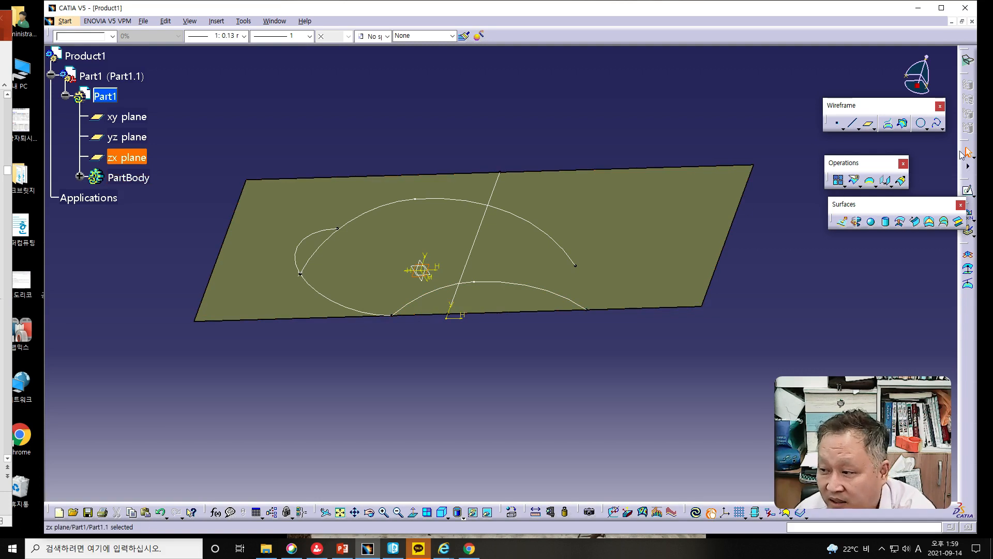
click(967, 190)
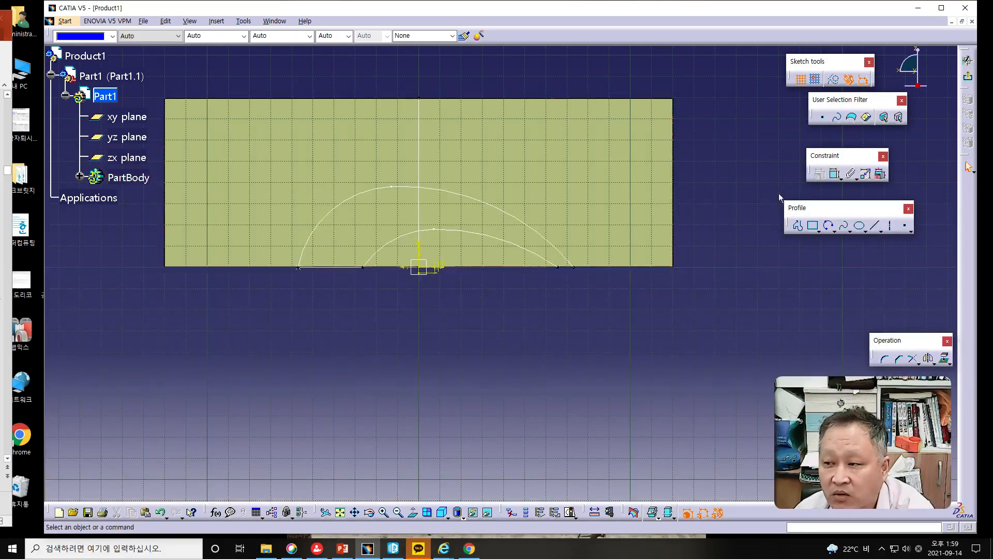
Draw a slanted line from the surface's lower edge, right of the vertical axis, up to just above its upper edge.
click(876, 227)
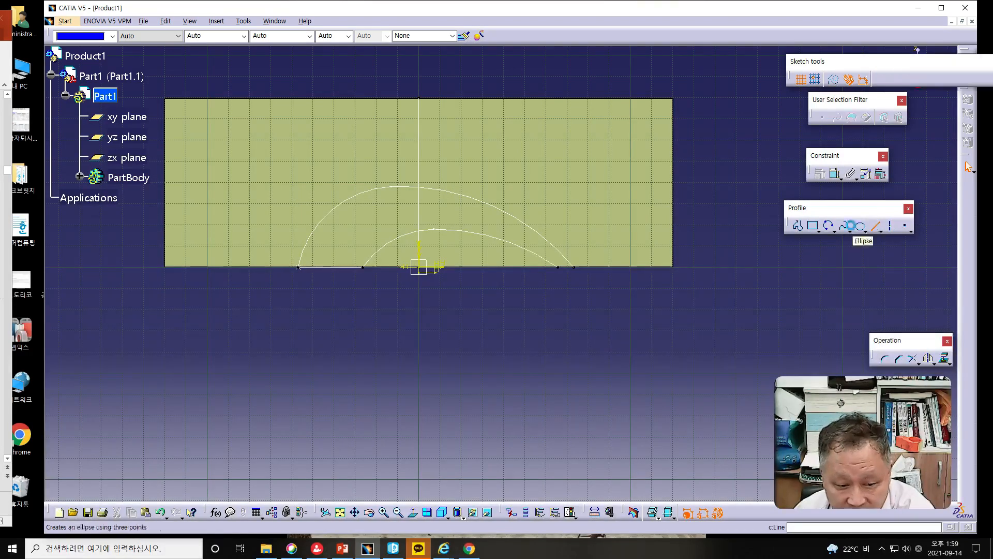
click(520, 266)
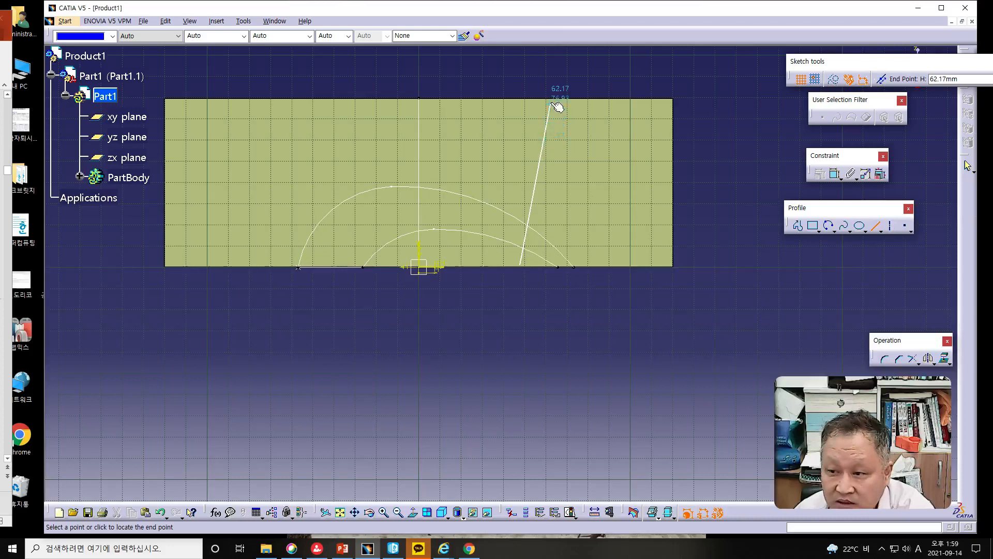
click(553, 84)
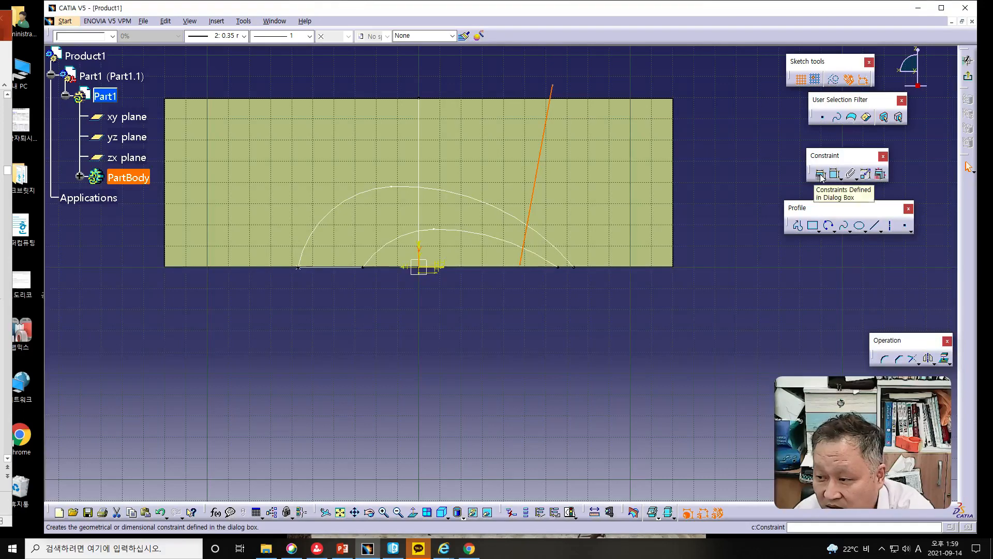
Constrain the angle between the vertical axis and the slanted line to 7°.
click(835, 174)
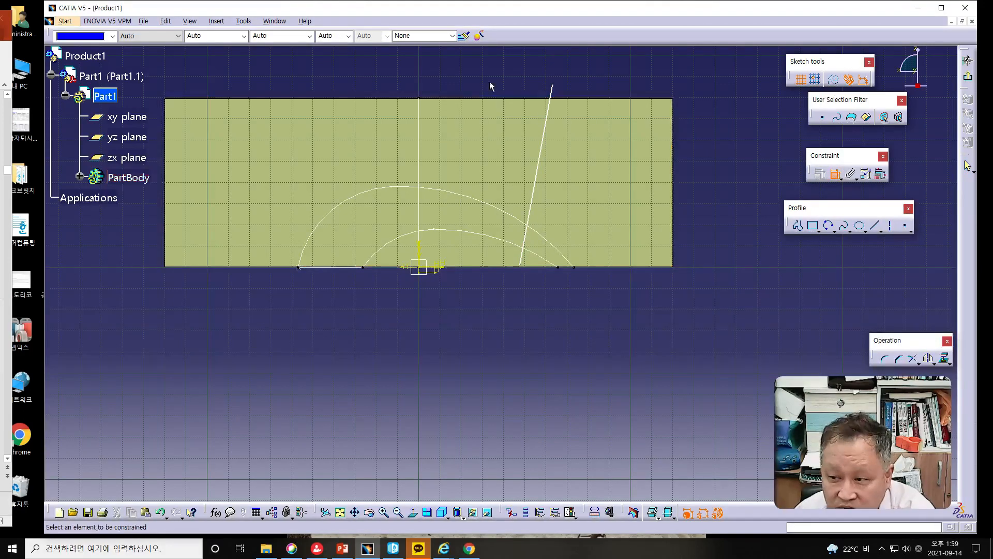
click(421, 253)
click(538, 180)
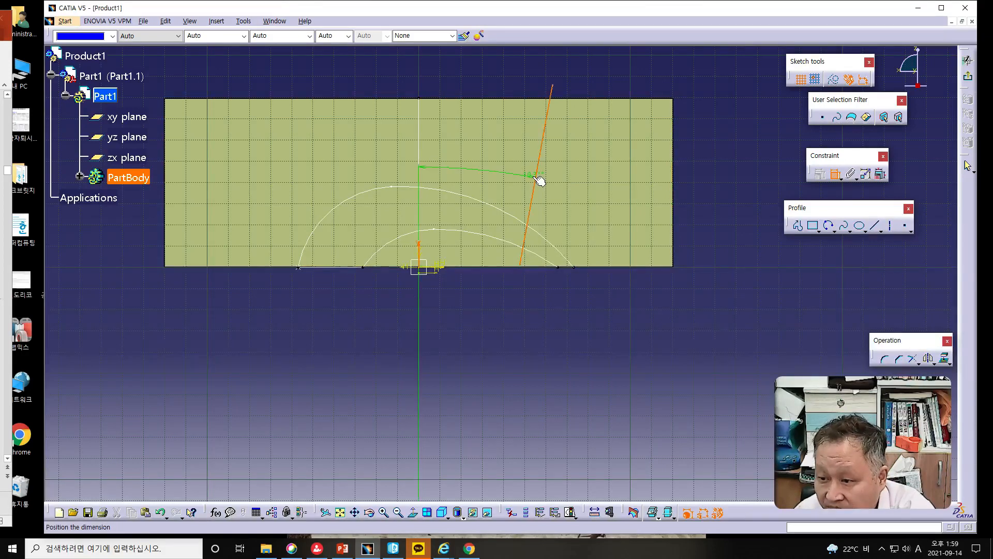
click(491, 87)
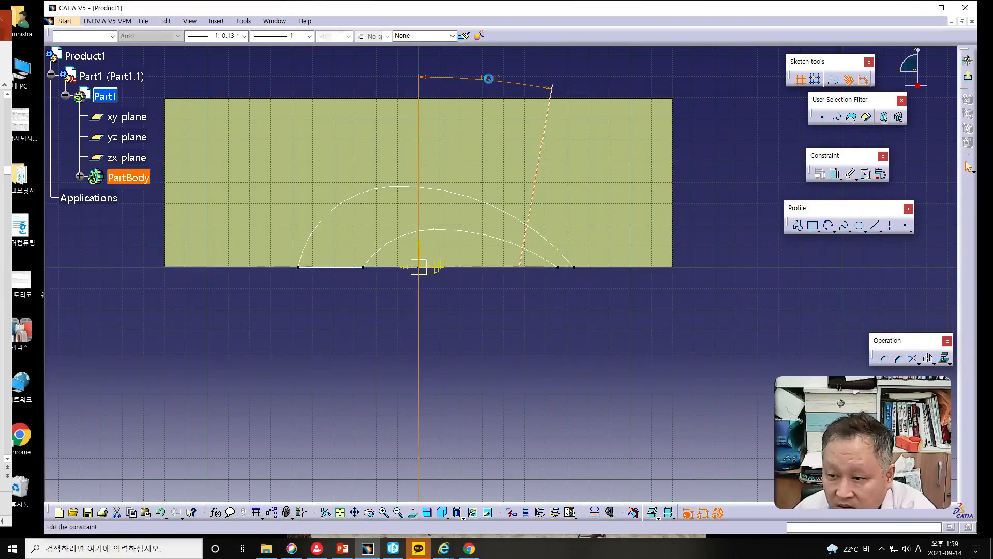
double_click(490, 82)
text(7)
key(Return)
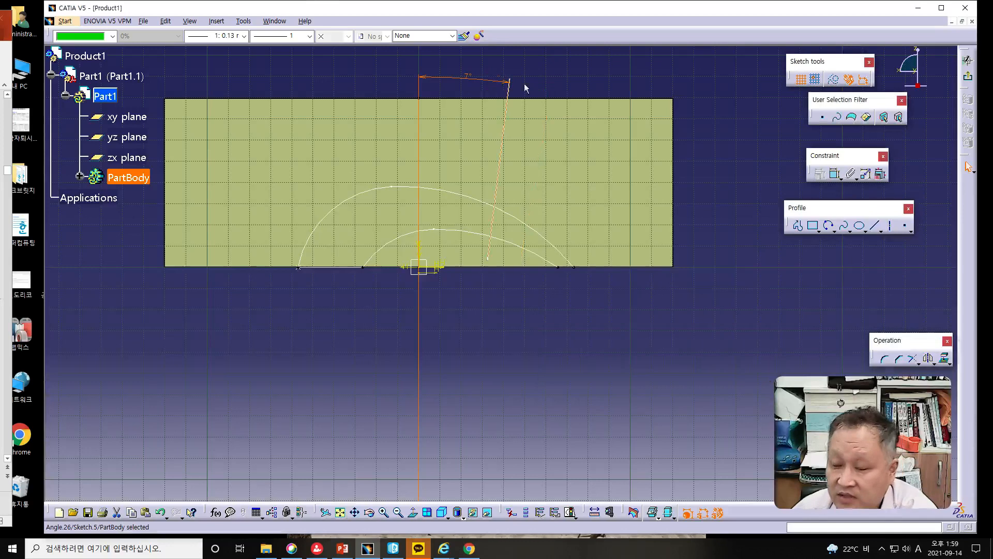
Constrain the slanted line's length to 80 mm.
click(501, 166)
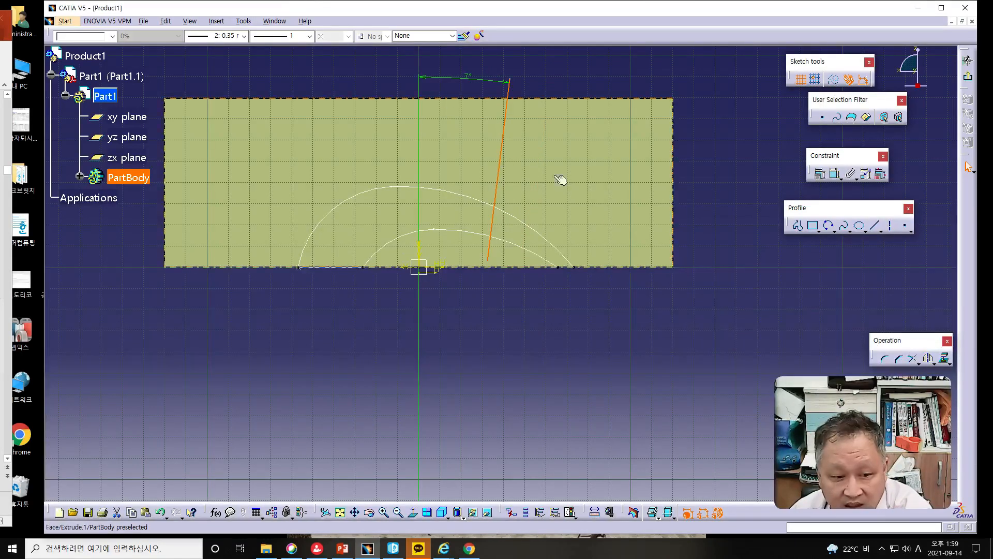
click(834, 174)
click(709, 196)
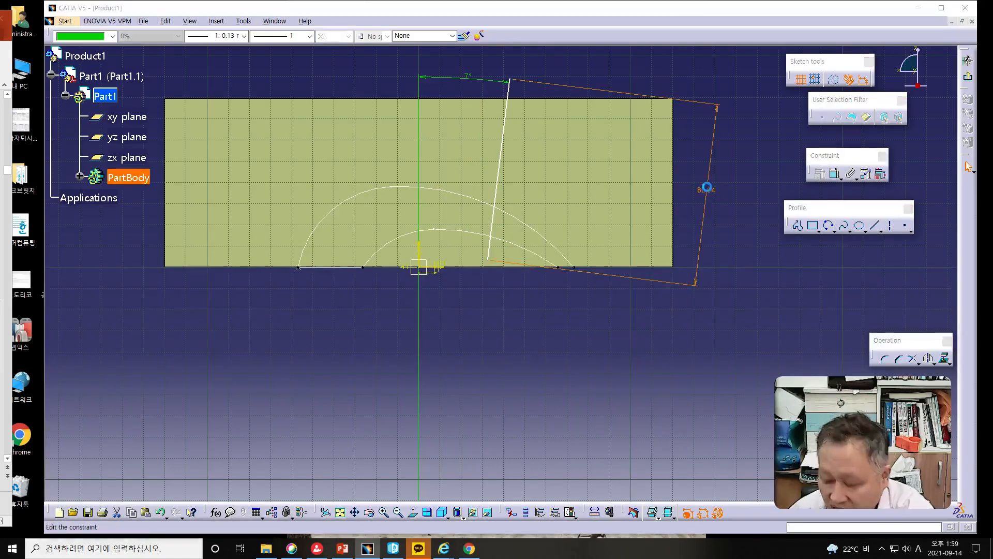
double_click(706, 191)
text(80)
key(Return)
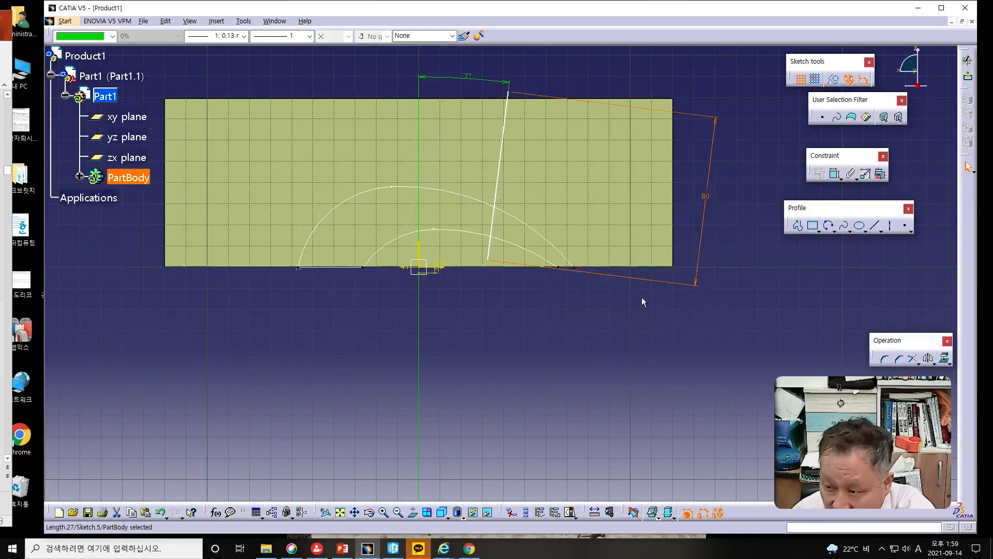
key(Escape)
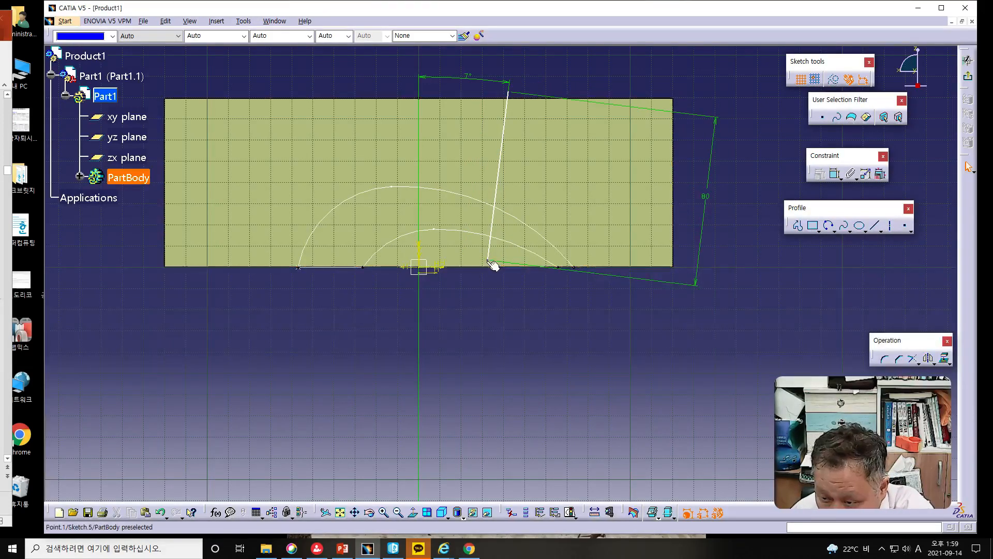
Make the slanted line's lower endpoint coincident with the surface's lower edge.
click(487, 259)
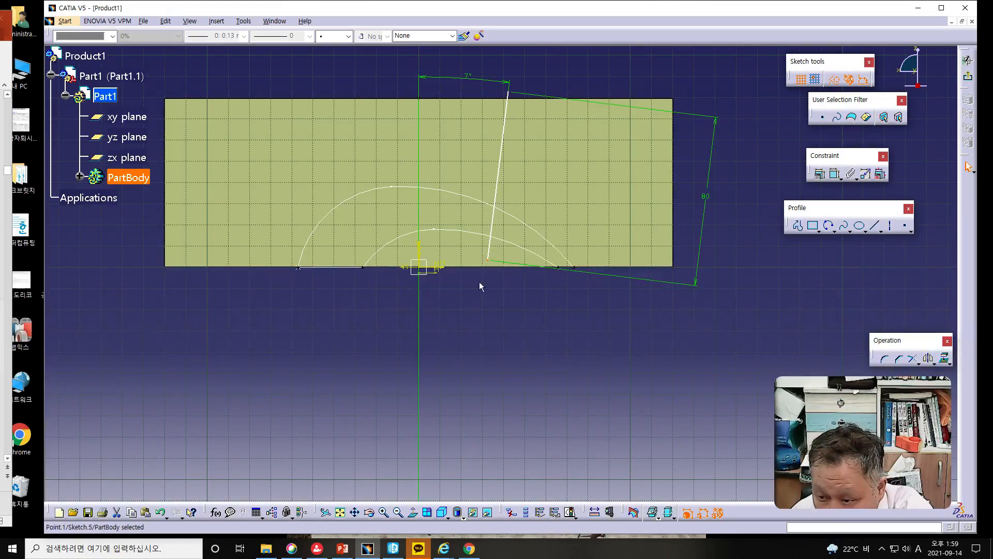
ctrl+click(497, 267)
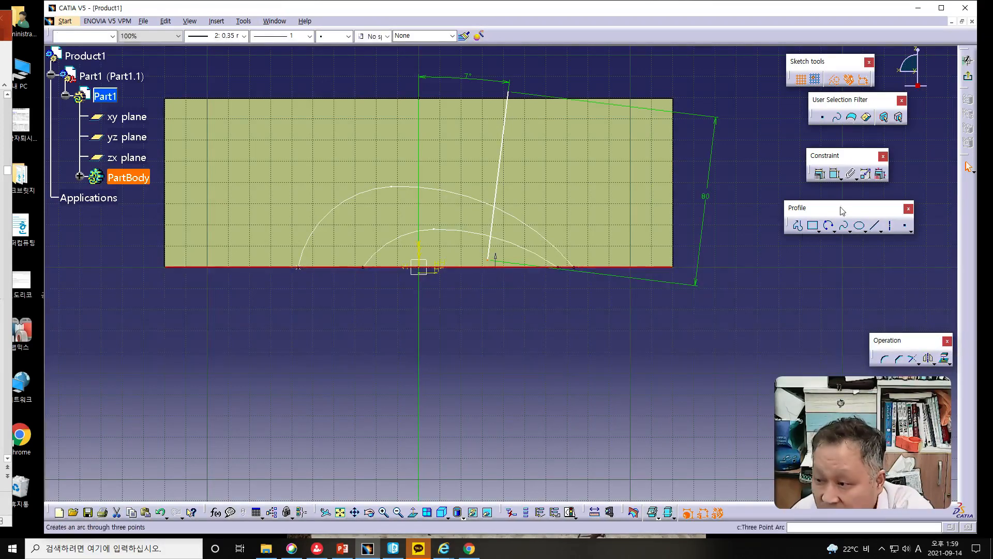
click(820, 175)
click(729, 136)
click(720, 236)
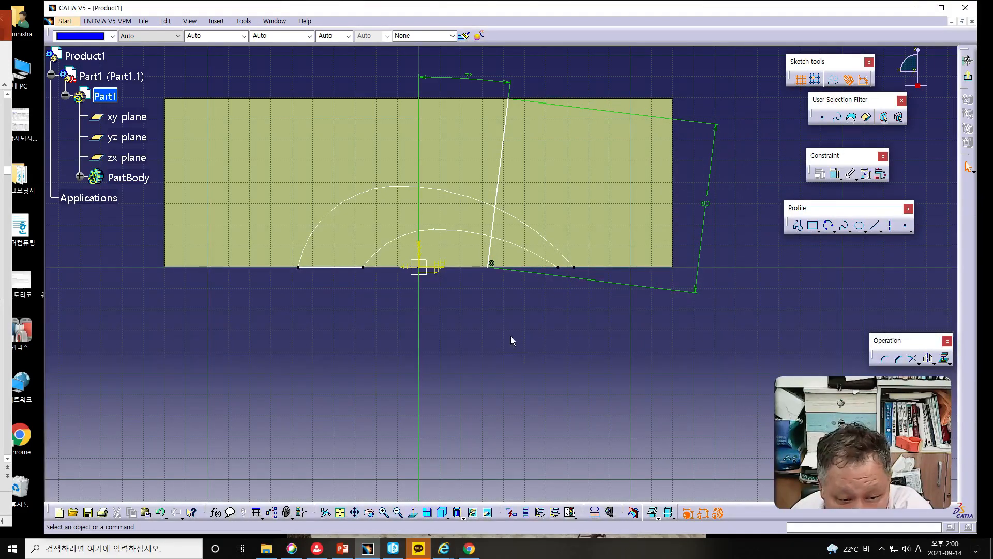
Set the horizontal distance between the vertical axis and the slanted line's lower endpoint to 50 mm.
click(489, 269)
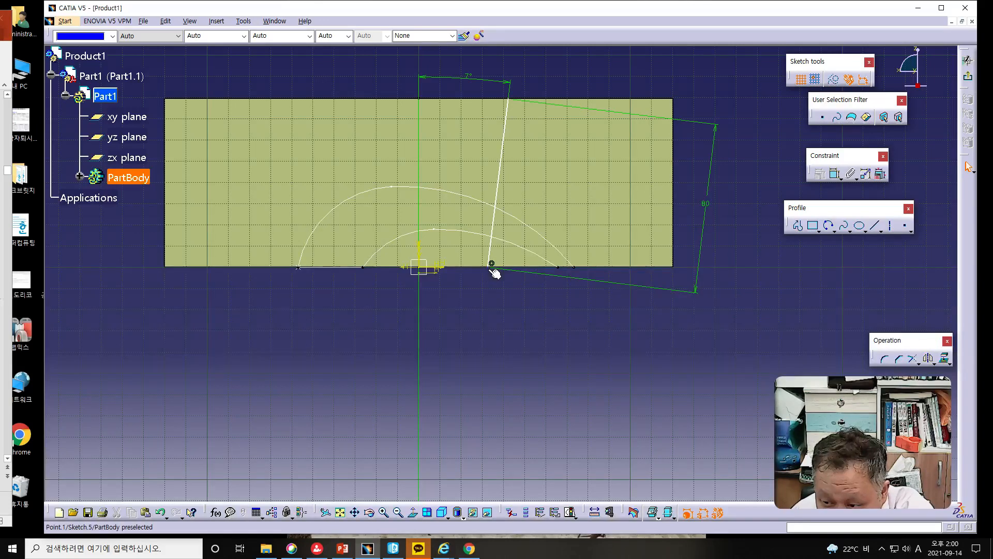
ctrl+click(419, 261)
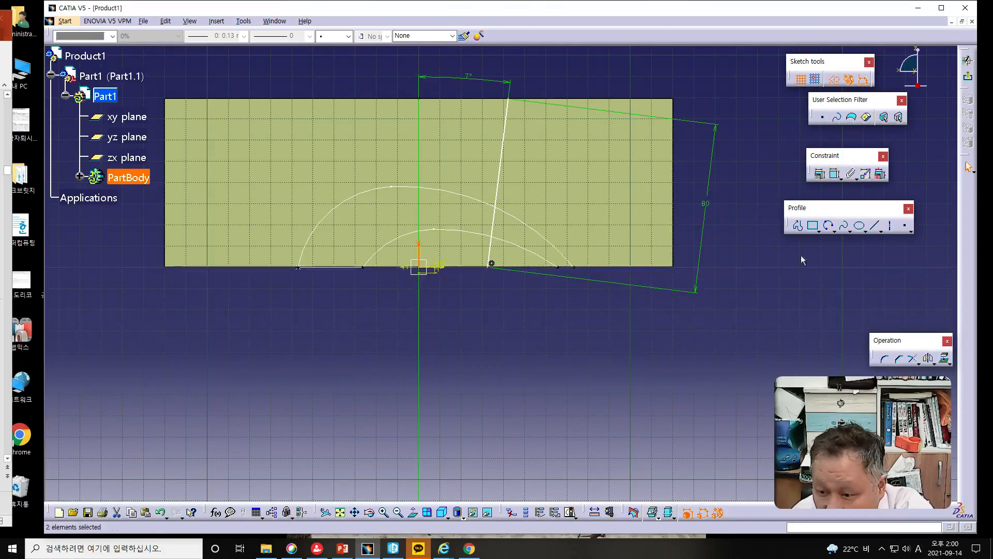
click(834, 175)
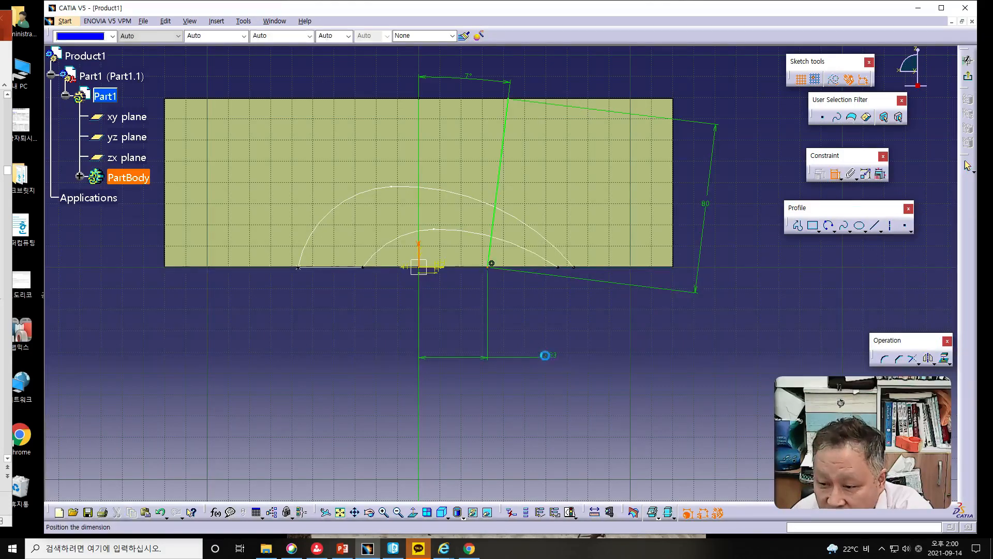
double_click(540, 354)
text(50mm)
key(Return)
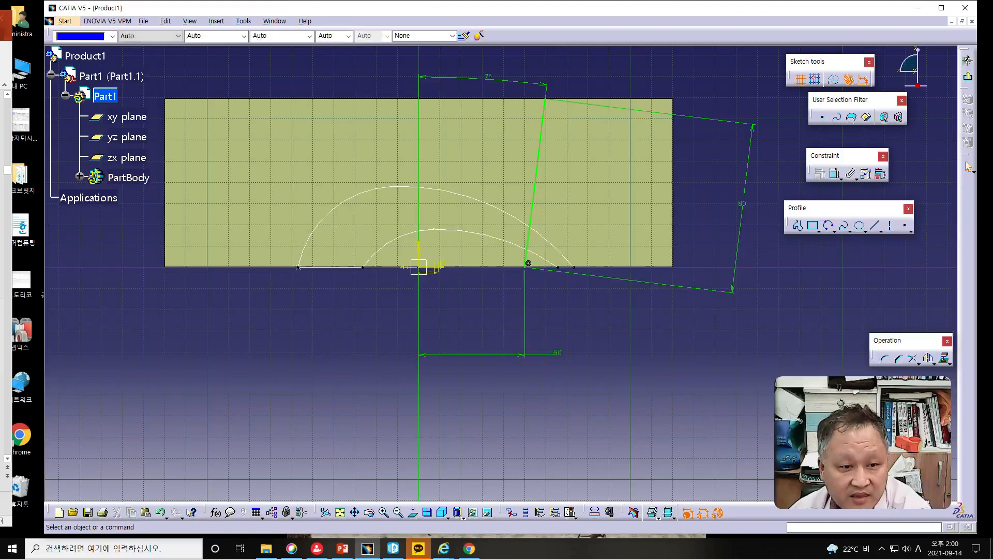
Switch to PowerPoint, examine the extrusion settings on the "Drawing with Extrude" slide, and return to CATIA.
click(342, 548)
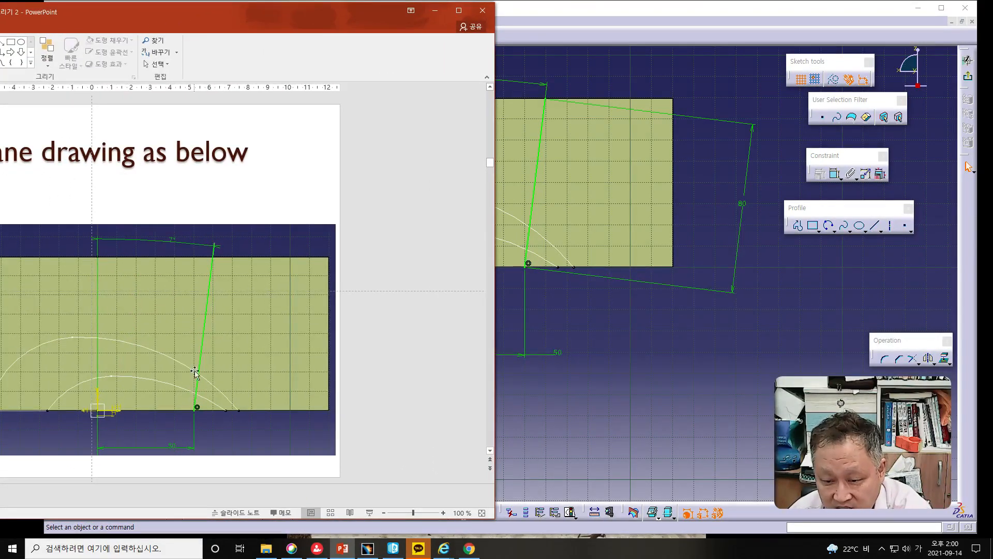
drag(283, 20, 767, 19)
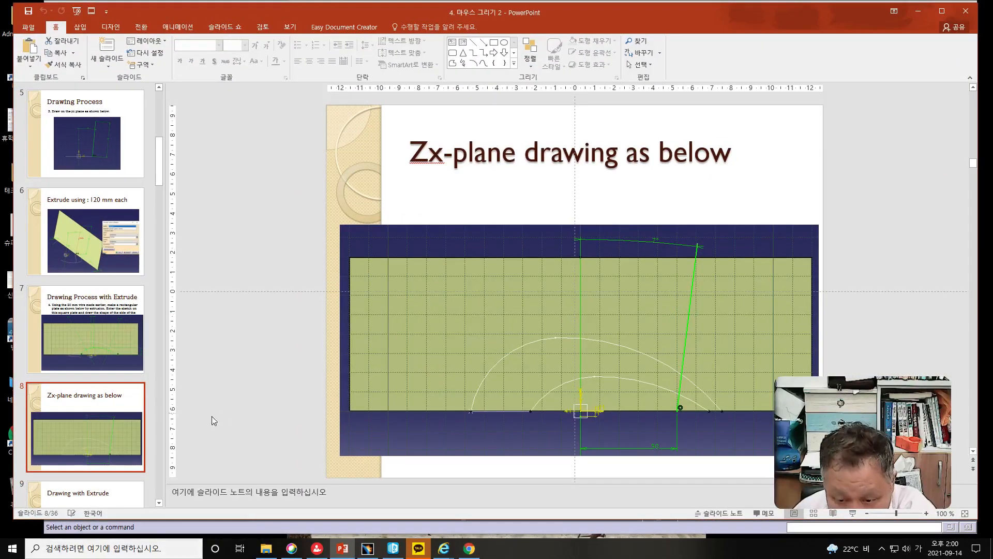
click(160, 502)
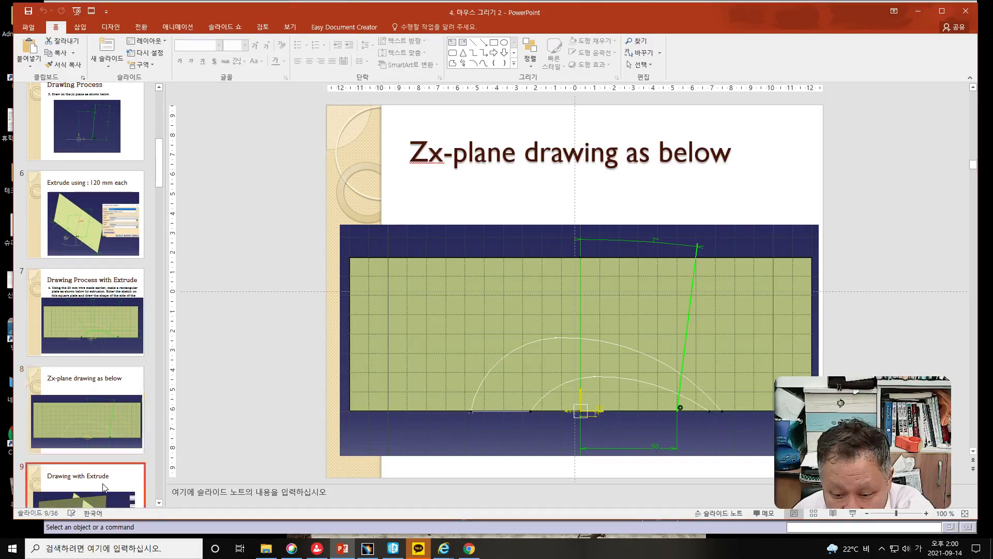
click(104, 486)
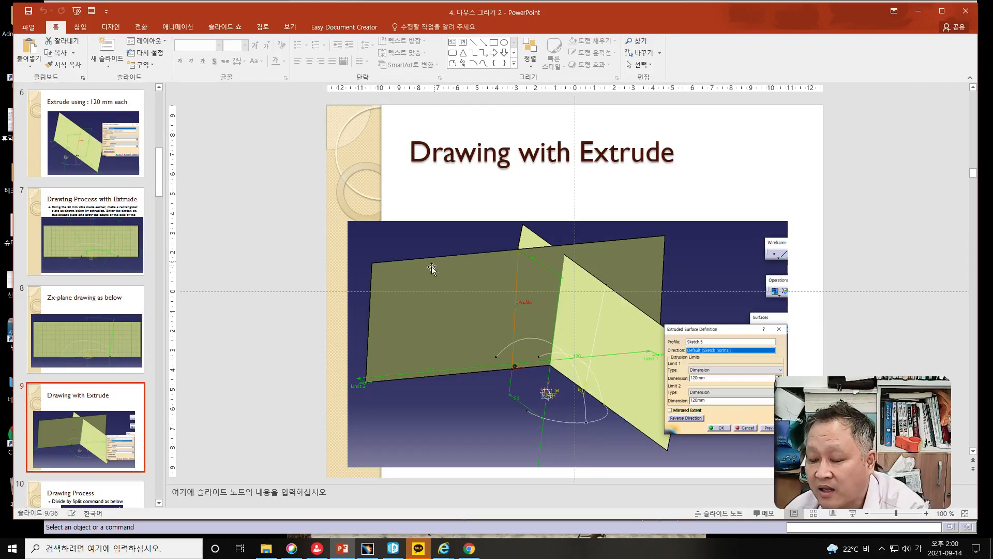
drag(577, 21, 0, 26)
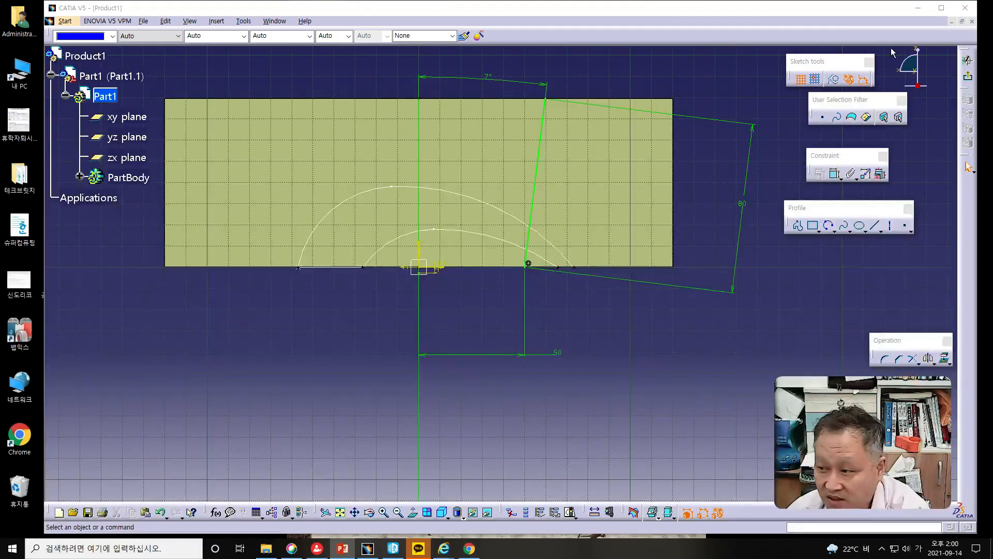
Exit the sketch and extrude the slanted line as a surface, 120 mm on each side along the sketch normal.
click(967, 76)
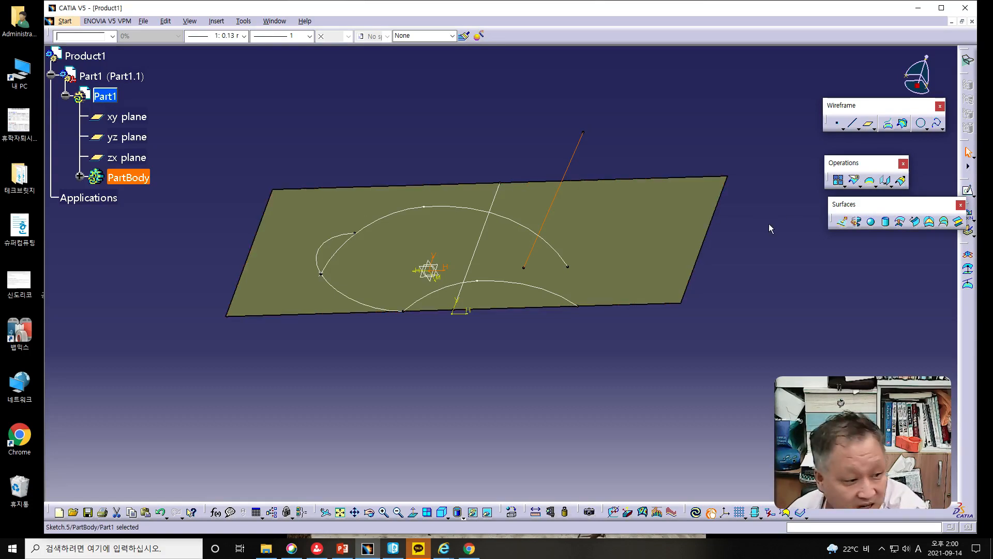
click(843, 222)
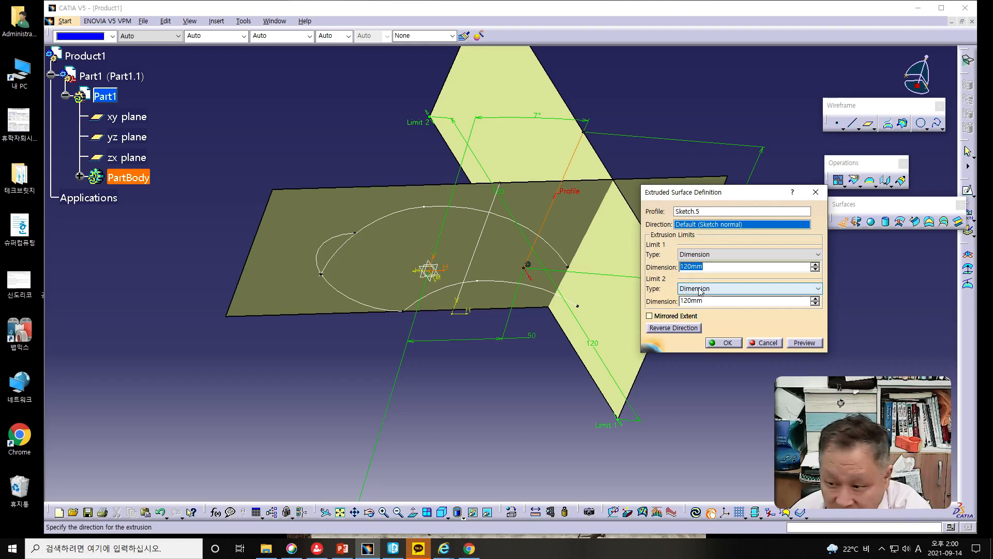
click(727, 342)
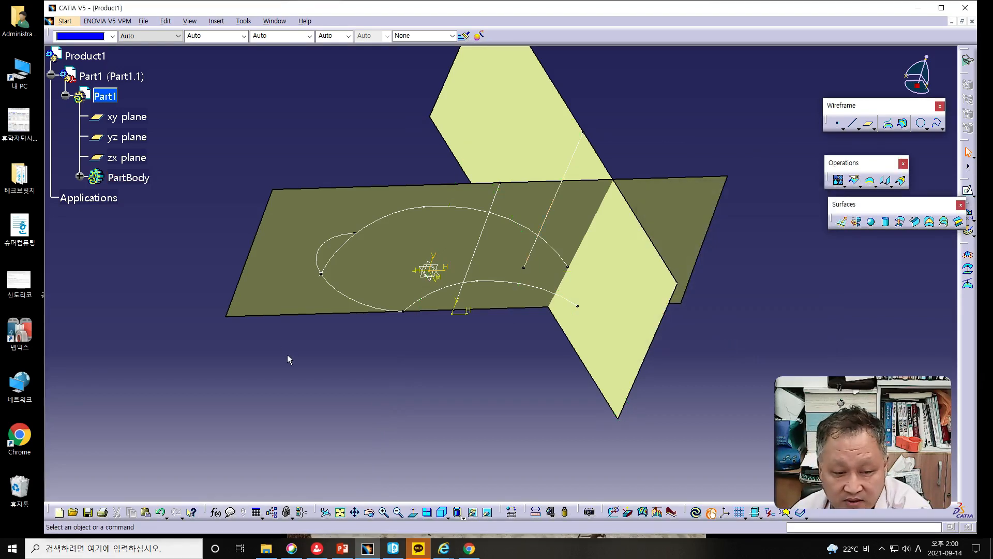
Switch to PowerPoint, examine the "Drawing Process" slide about dividing with the Split command, and return to CATIA.
click(342, 548)
drag(259, 32, 430, 32)
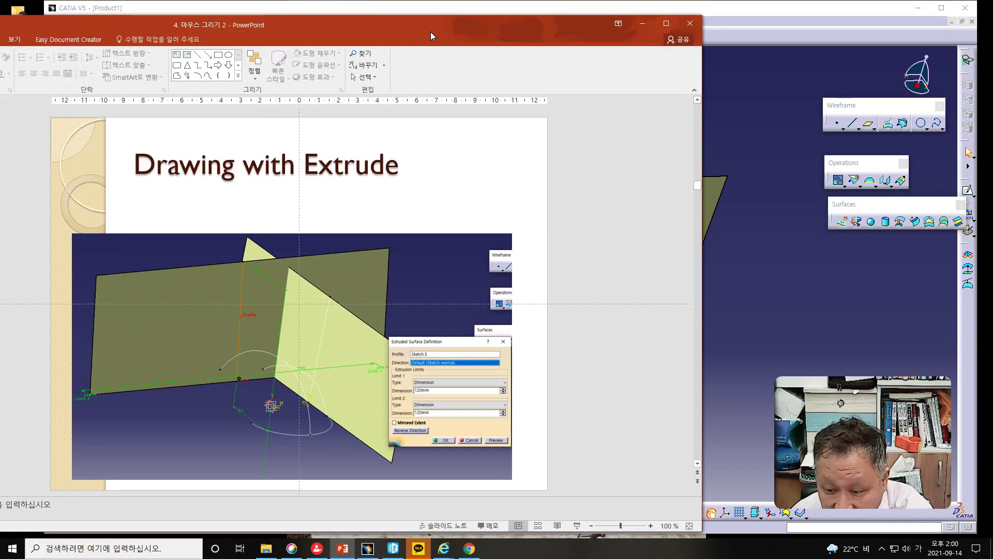
click(337, 194)
click(350, 209)
scroll(350, 207, down, 1)
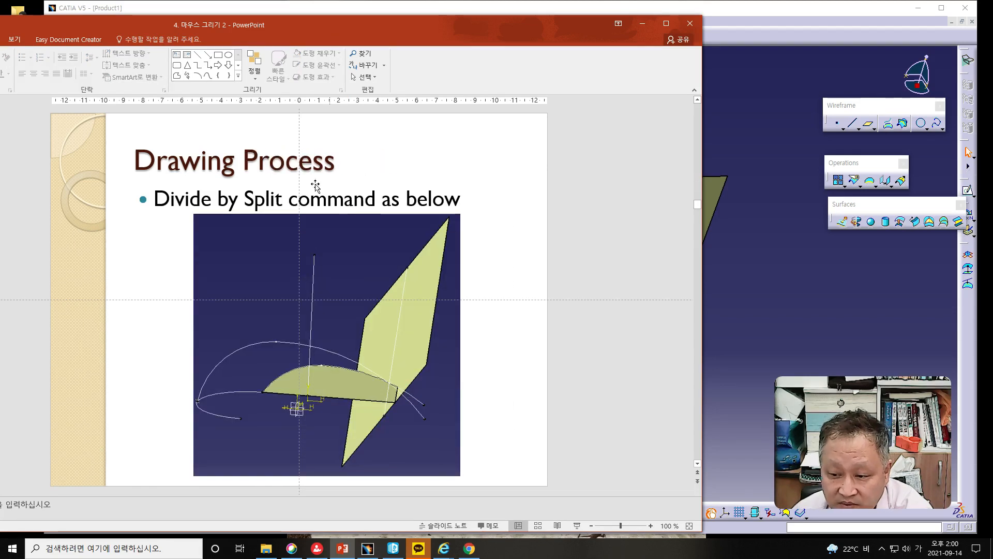
drag(340, 32, 0, 26)
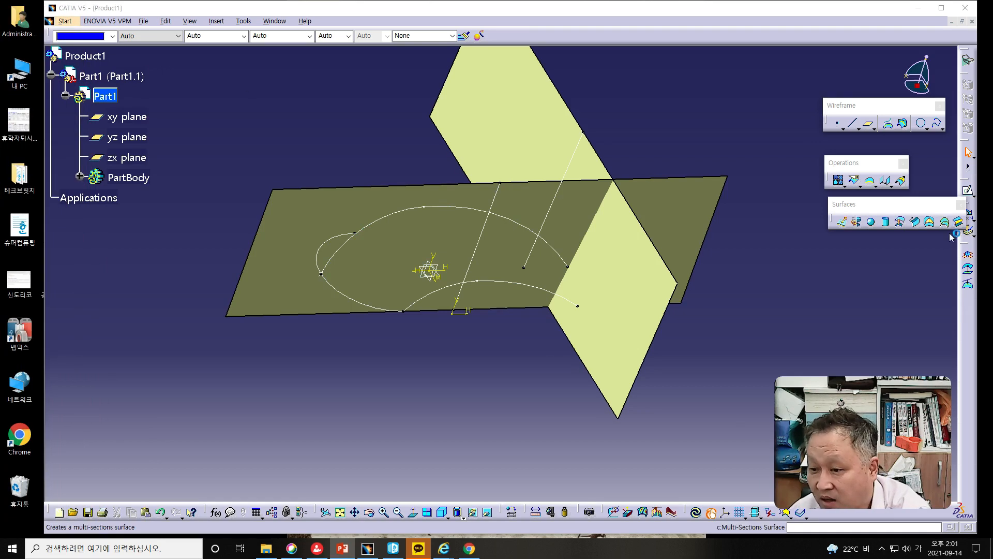
Split the first extruded surface with the low arc sketch lying on it, keeping the part beneath the arc.
click(461, 391)
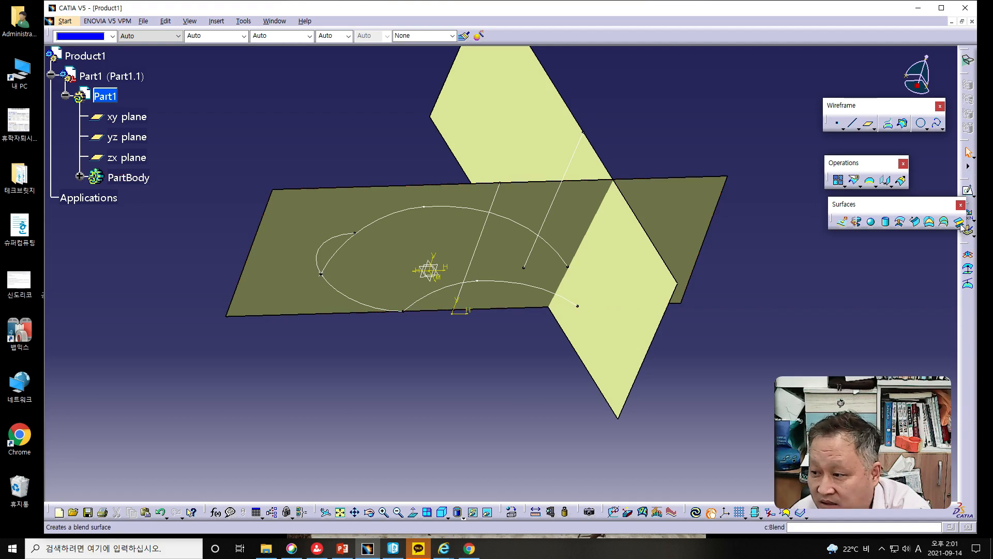
click(854, 181)
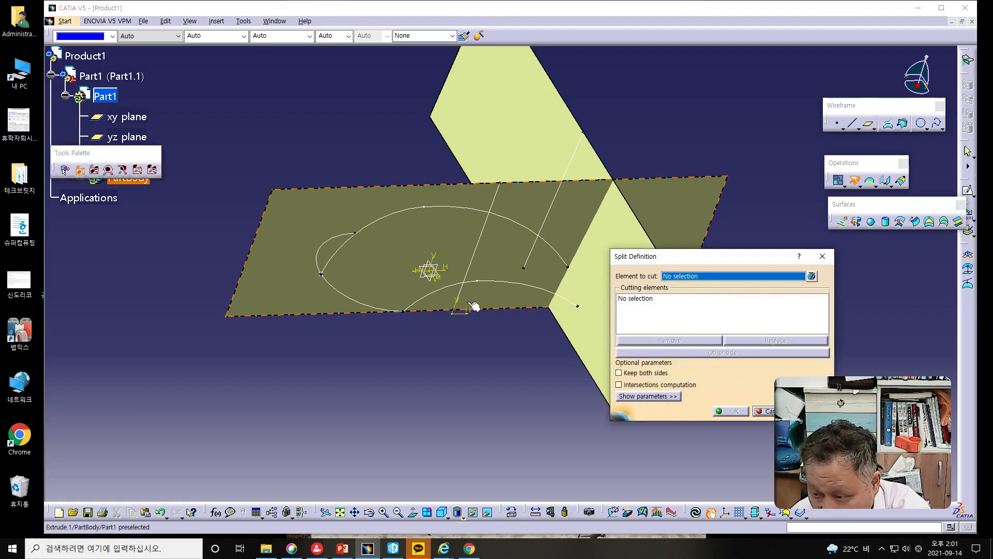
click(392, 256)
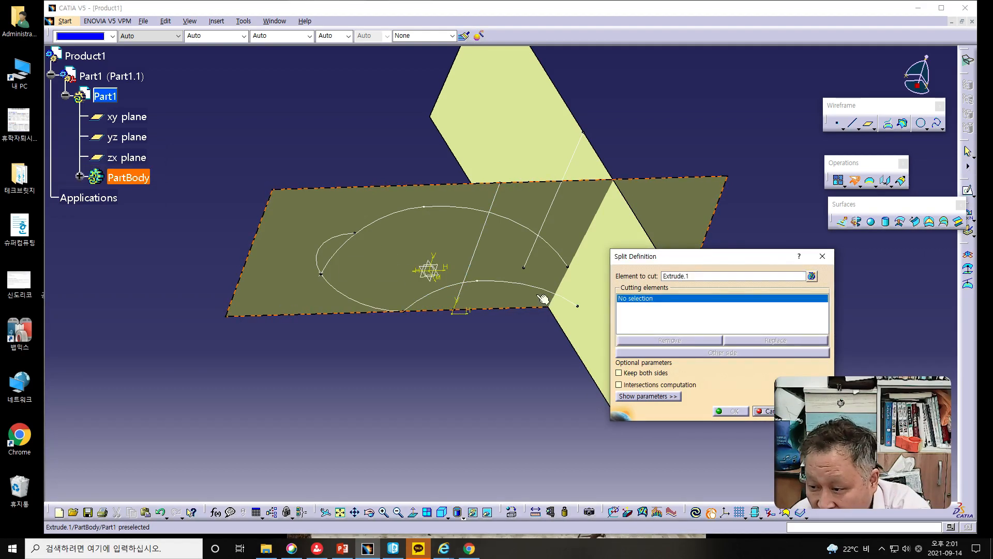
click(507, 284)
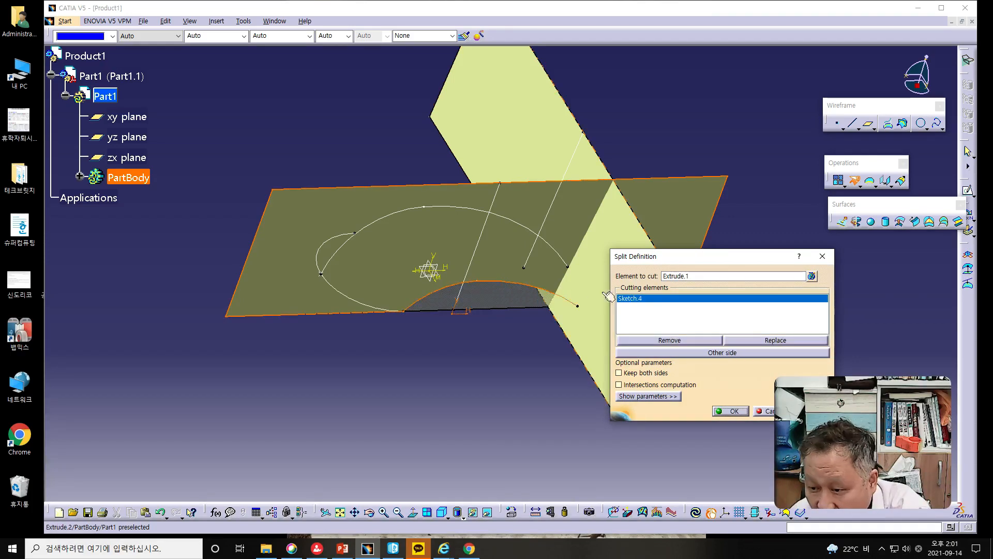
click(715, 352)
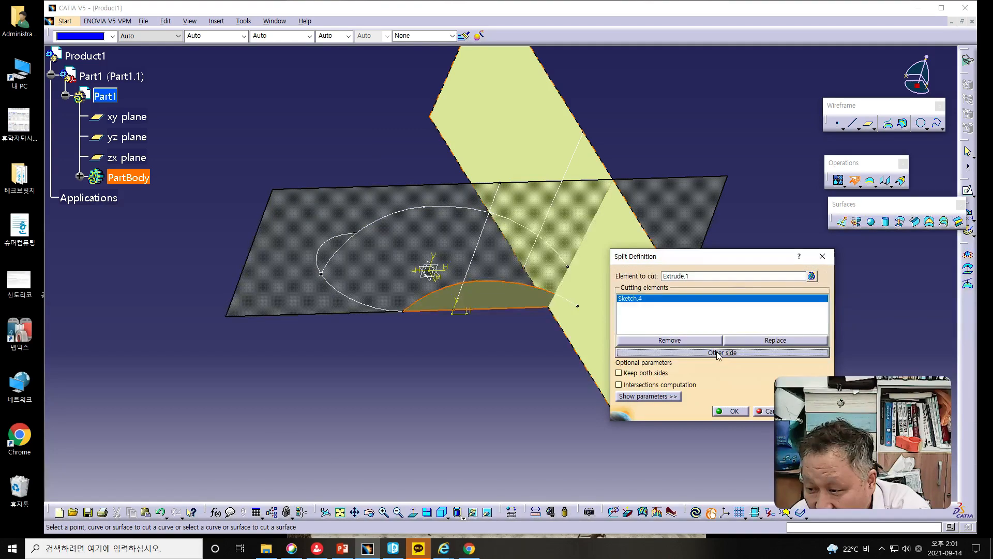
drag(720, 256, 730, 158)
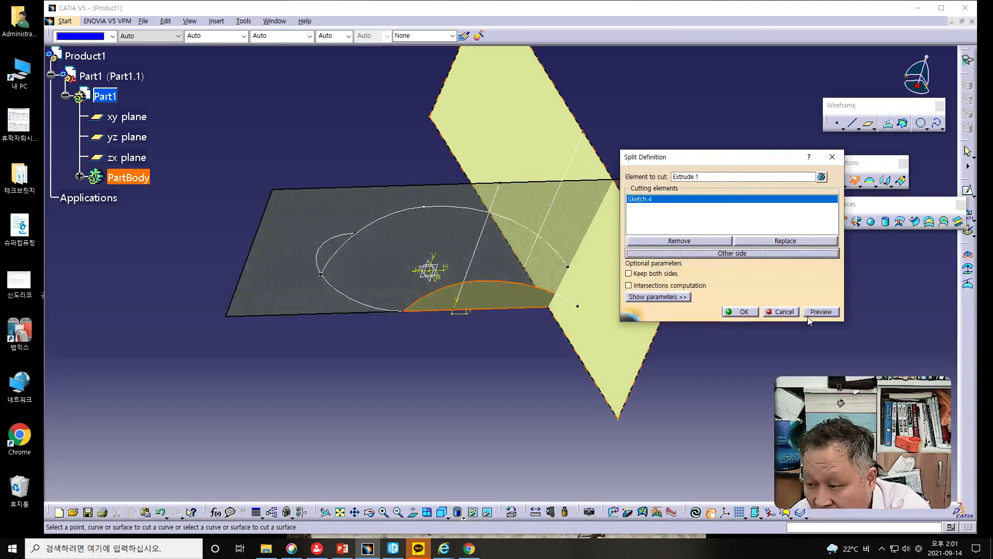
click(742, 312)
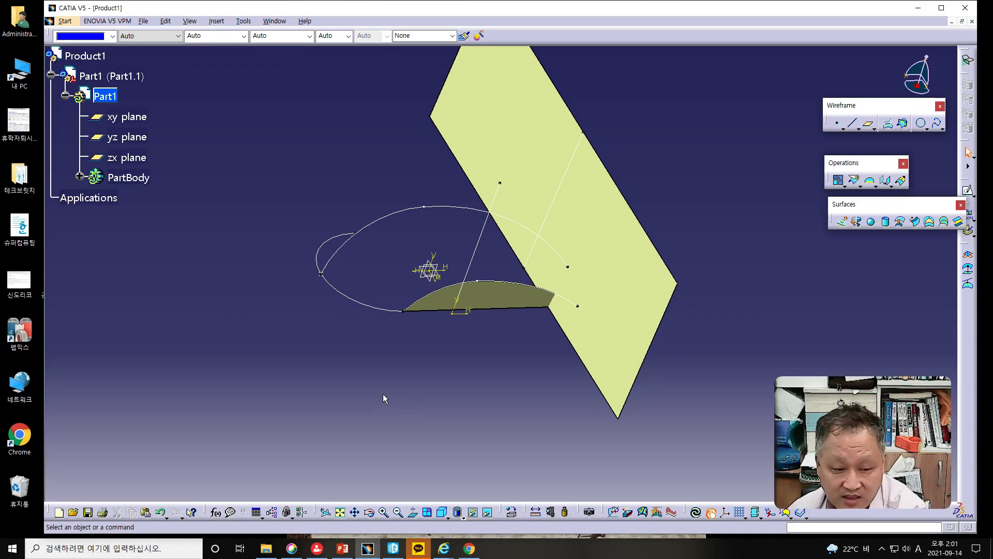
Split the arc-shaped side surface with the slanted extruded surface, keeping the large portion and removing the pointed tip.
middle_drag(702, 368, 636, 355)
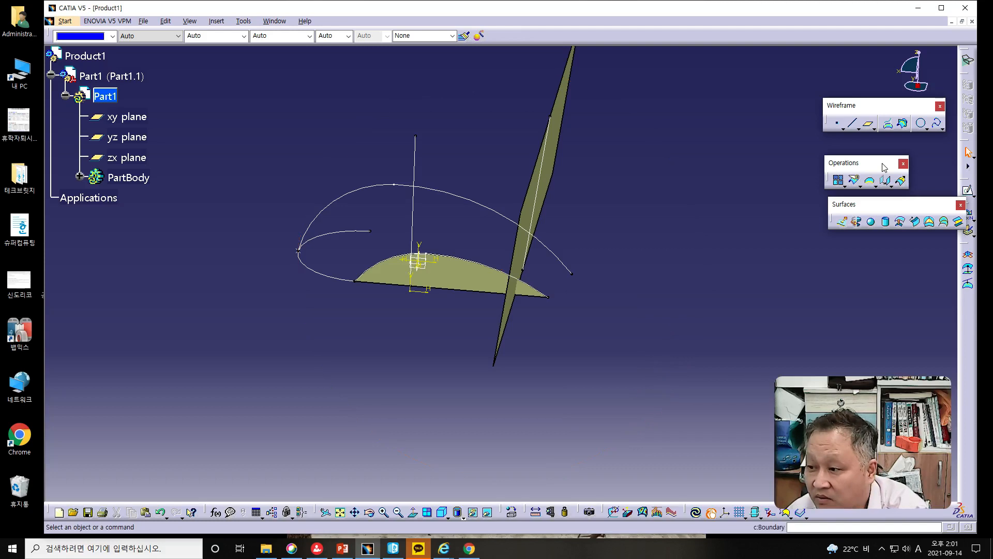
click(855, 180)
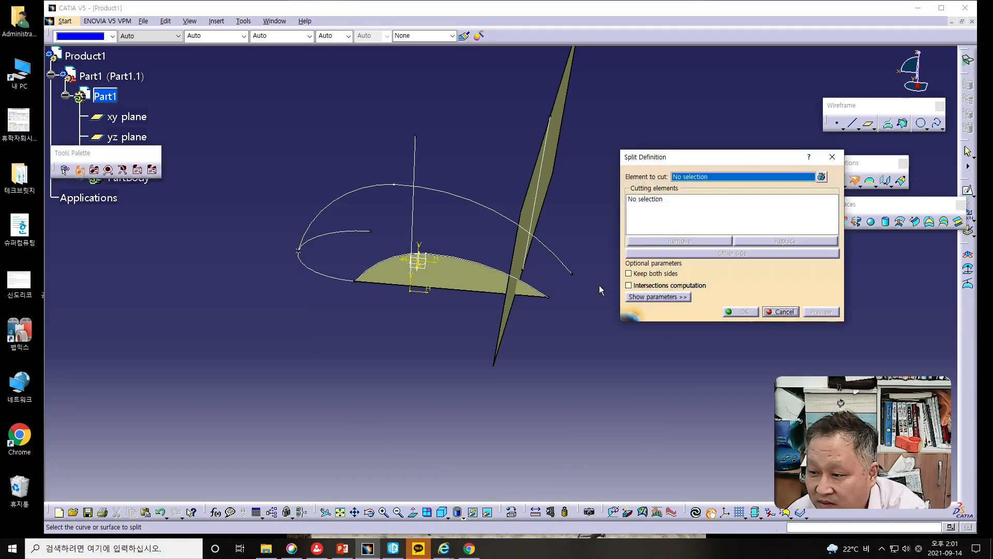
click(453, 276)
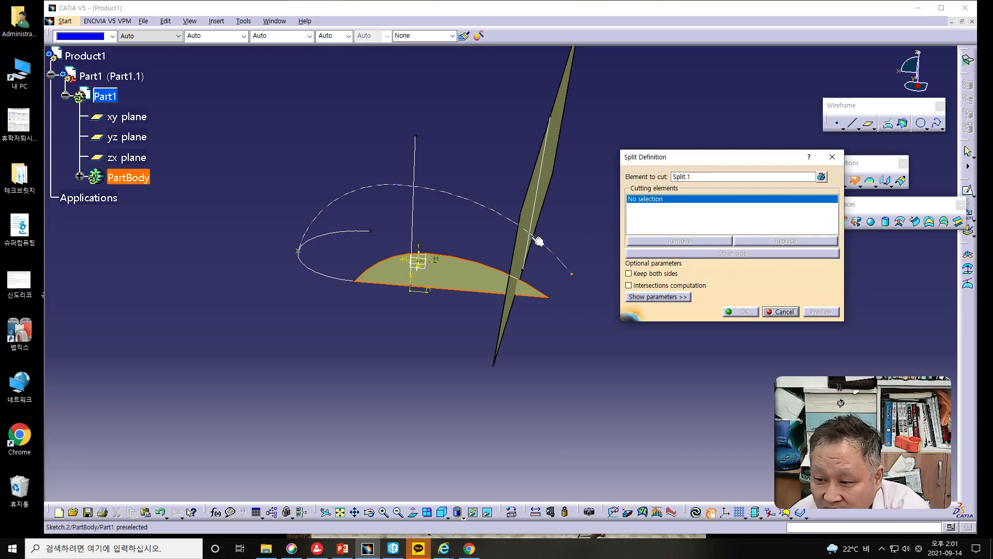
click(525, 249)
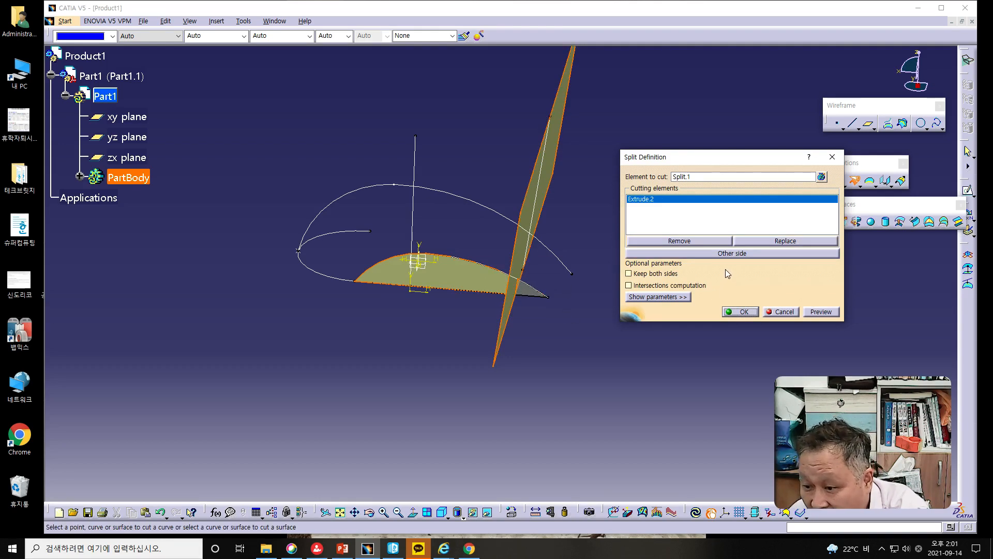
click(732, 254)
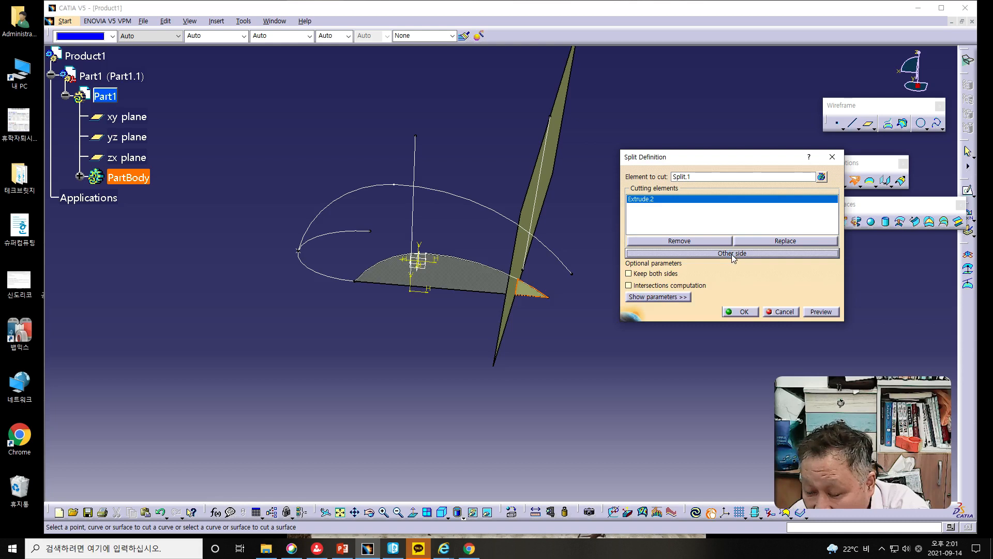
click(731, 253)
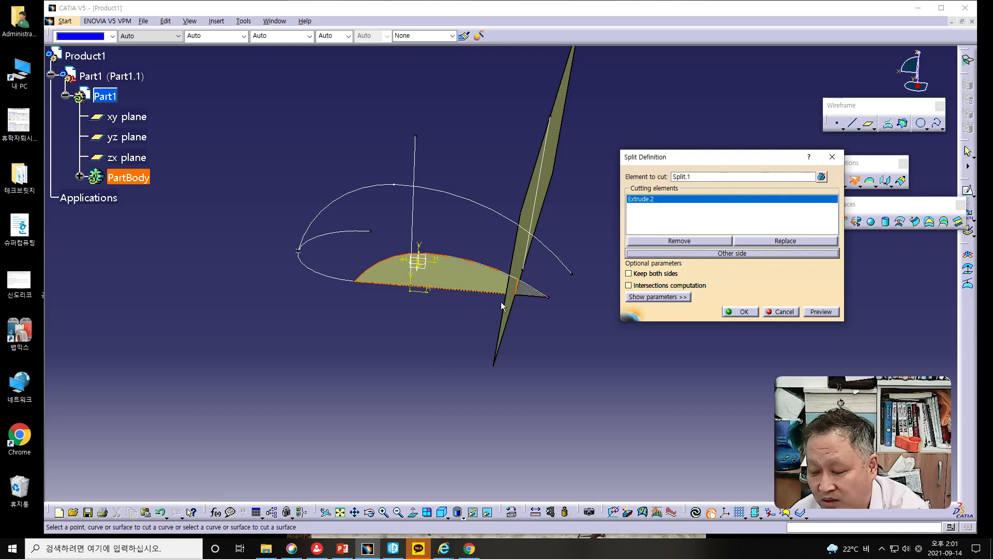
click(736, 256)
click(736, 257)
click(737, 257)
click(736, 257)
click(741, 311)
Hide the slanted extruded surface, Extrude.2.
middle_drag(402, 355, 504, 359)
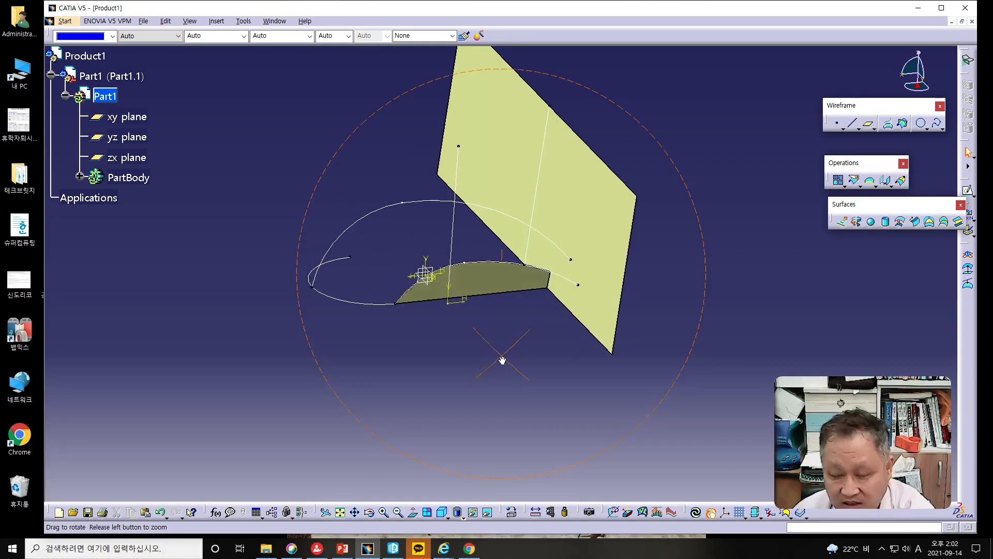
click(539, 209)
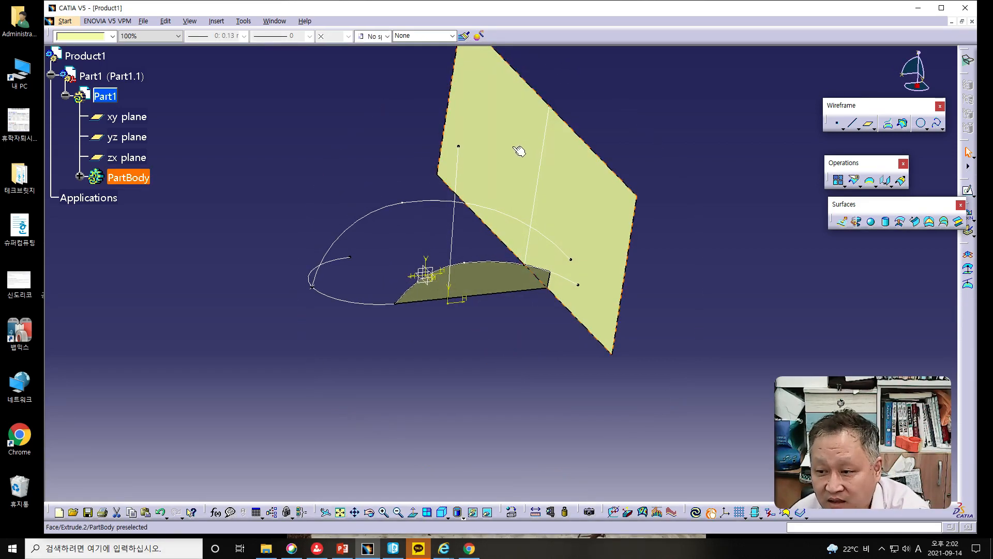
click(516, 149)
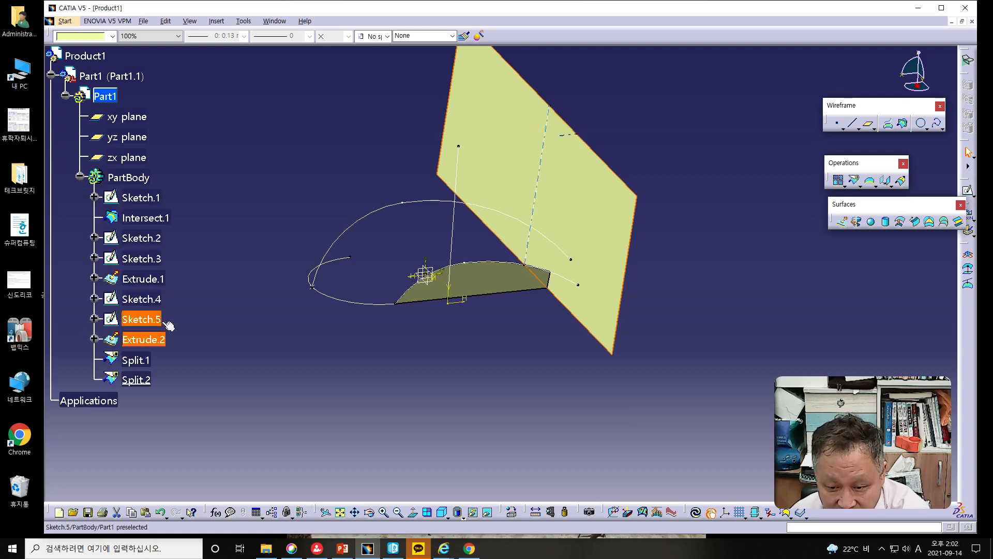
click(474, 513)
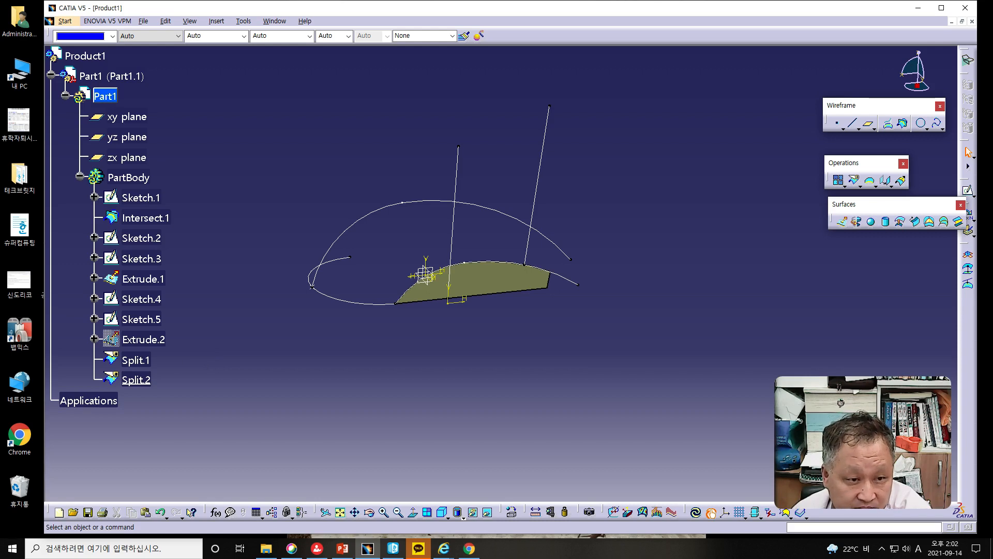
Switch to PowerPoint, read "Drawing Process" instructions 6 and 7 on hiding the plates and using symmetry, and return to CATIA.
click(342, 548)
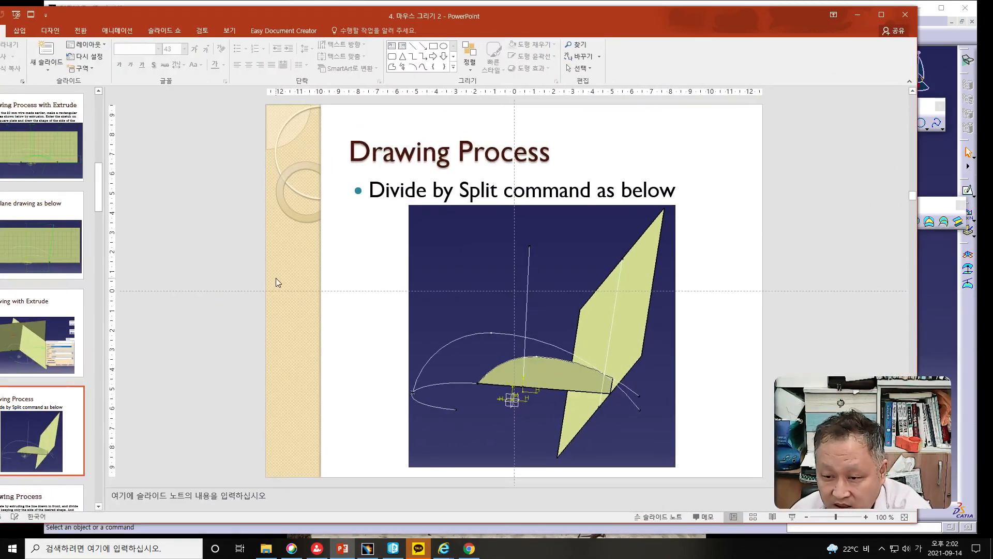
scroll(276, 279, down, 1)
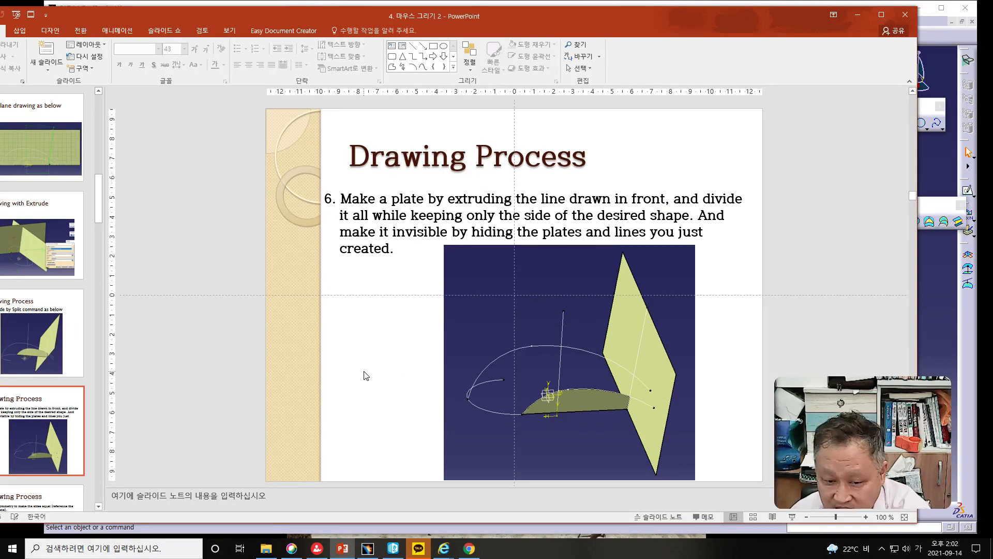
scroll(365, 375, down, 1)
scroll(365, 376, down, 2)
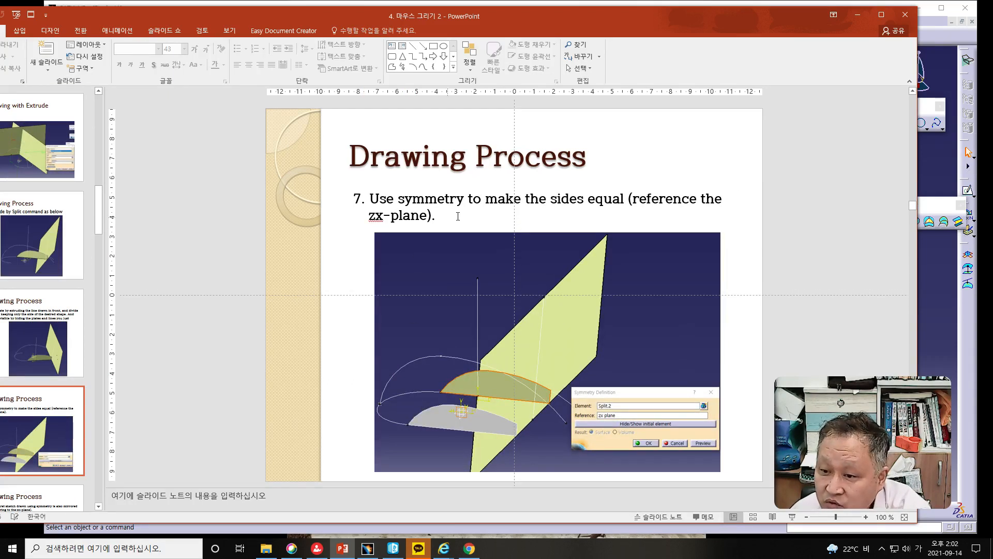
drag(554, 18, 0, 19)
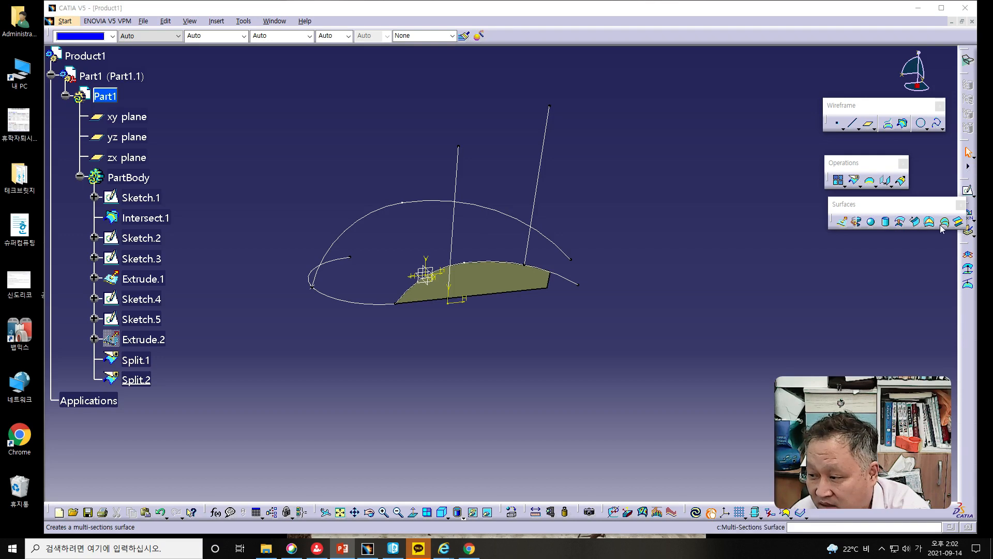
Mirror the trimmed side surface, Split.2, about the zx plane with the Symmetry command.
click(892, 186)
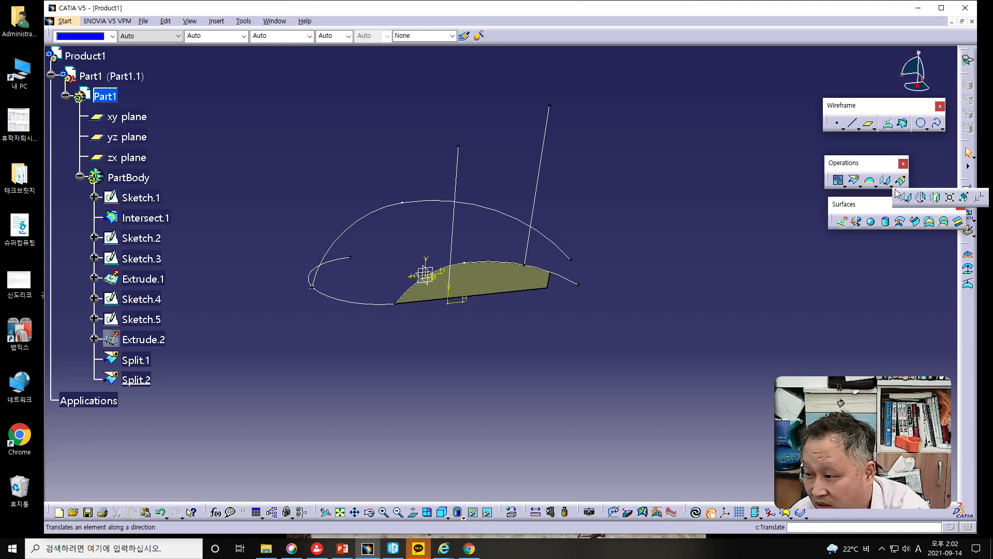
click(936, 198)
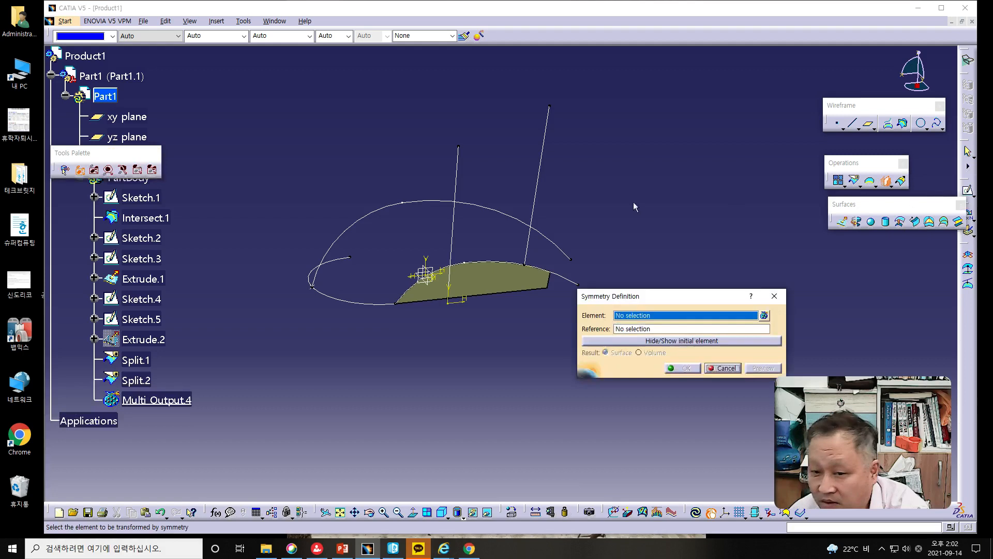
drag(658, 300, 656, 224)
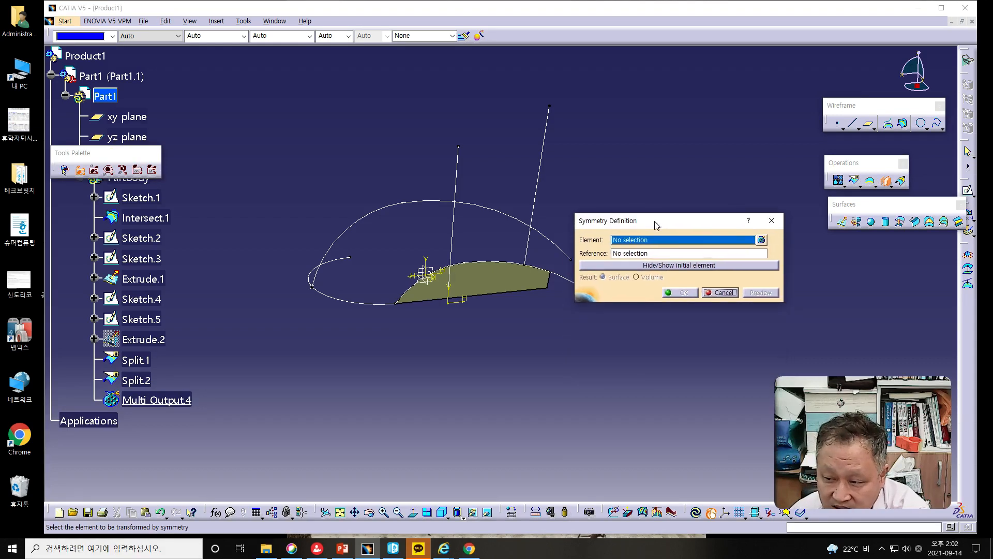
click(475, 288)
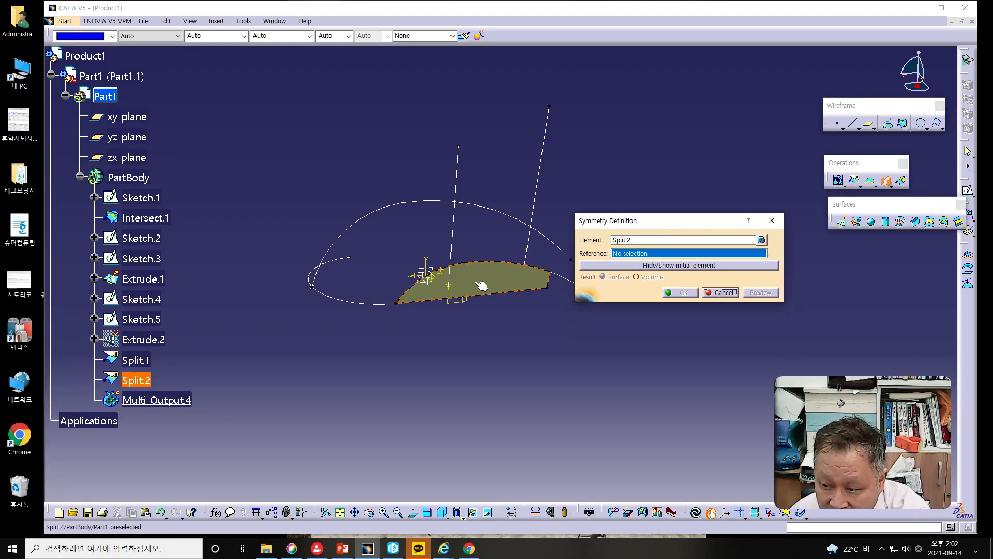
middle_drag(399, 379, 590, 414)
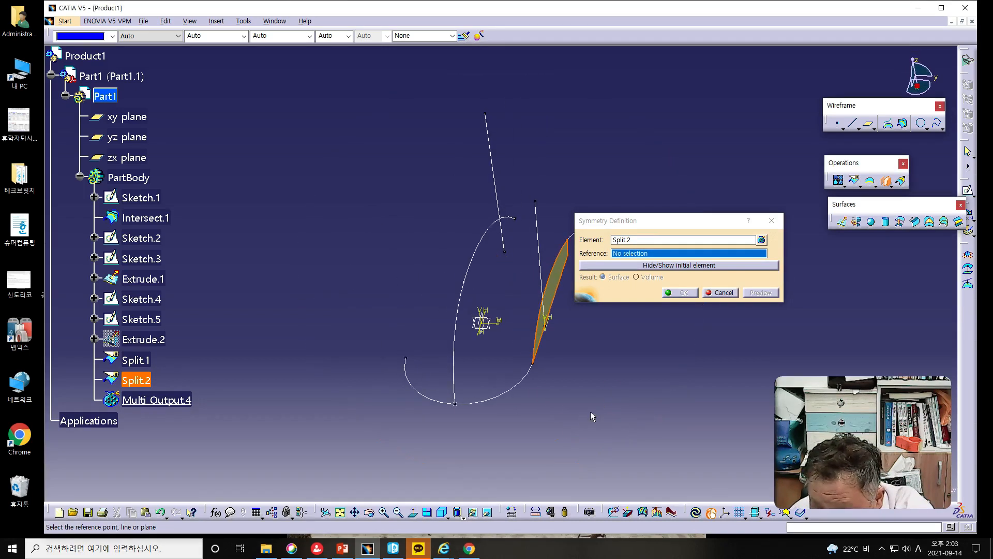
click(483, 324)
middle_drag(619, 393, 434, 401)
click(679, 292)
Switch to PowerPoint and read the "Drawing Process" slide about mirroring the first sketch across the zx plane.
drag(0, 15, 639, 15)
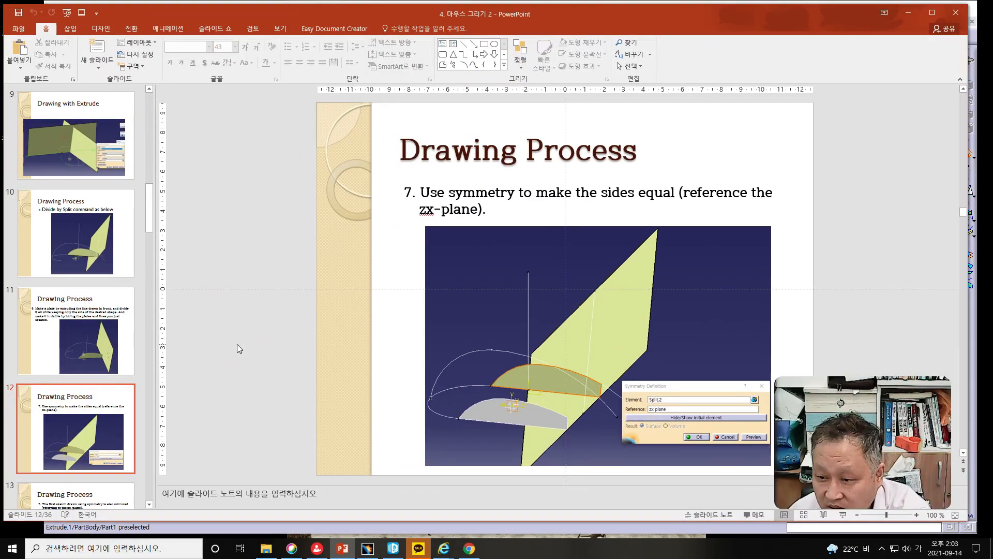
scroll(237, 343, down, 1)
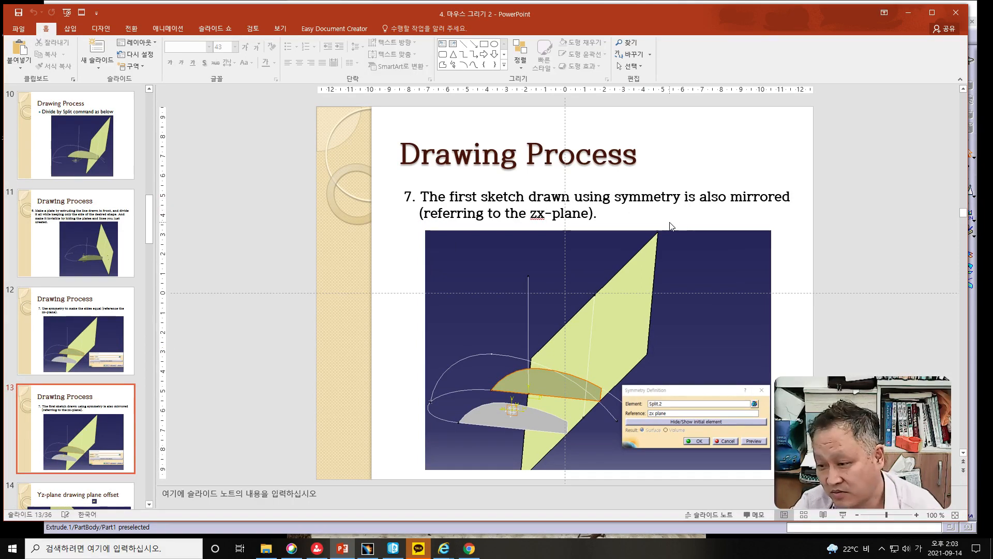
drag(728, 198, 771, 198)
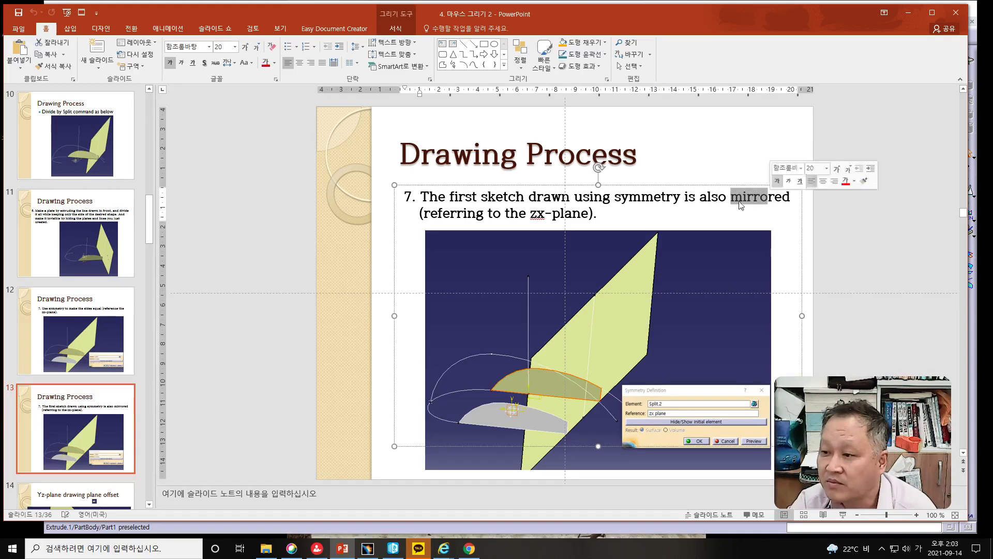
Return to CATIA and mirror the side curve, Sketch.4, about the zx plane with the Symmetry command.
click(600, 213)
drag(585, 14, 0, 7)
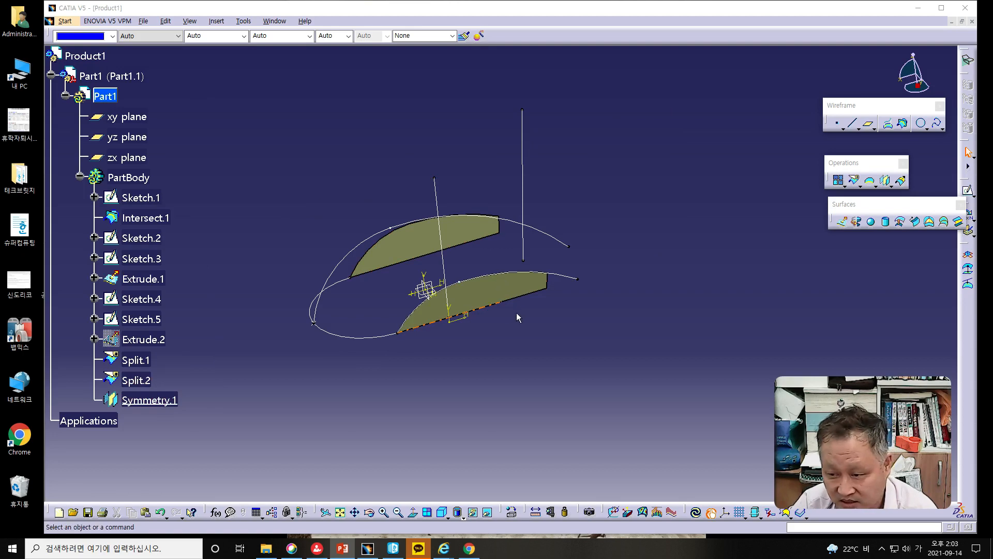
click(886, 181)
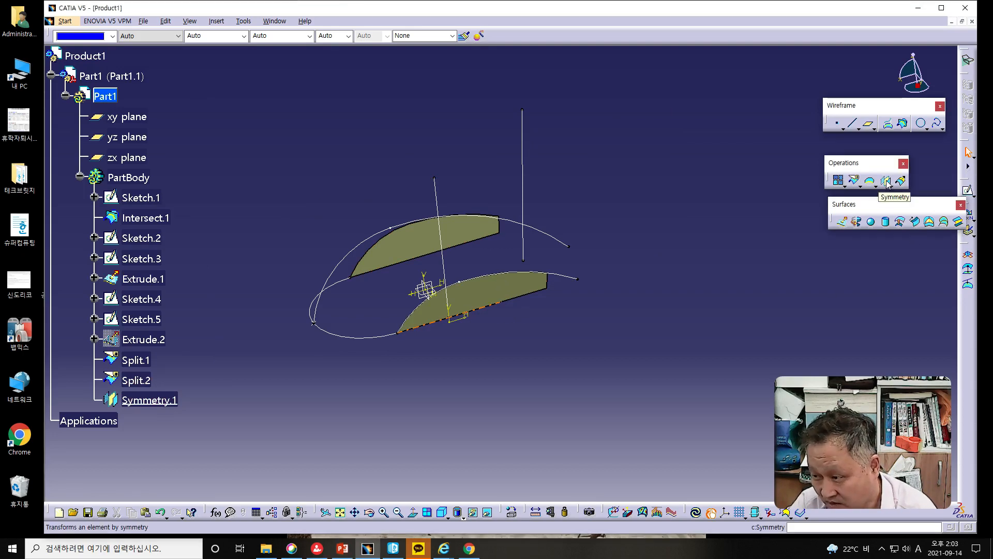
click(886, 181)
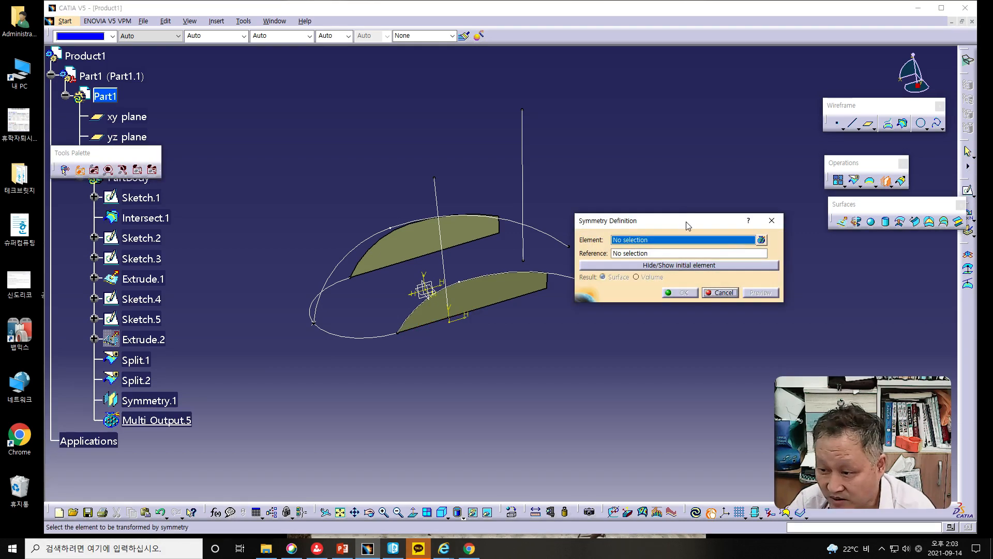
drag(688, 216, 709, 202)
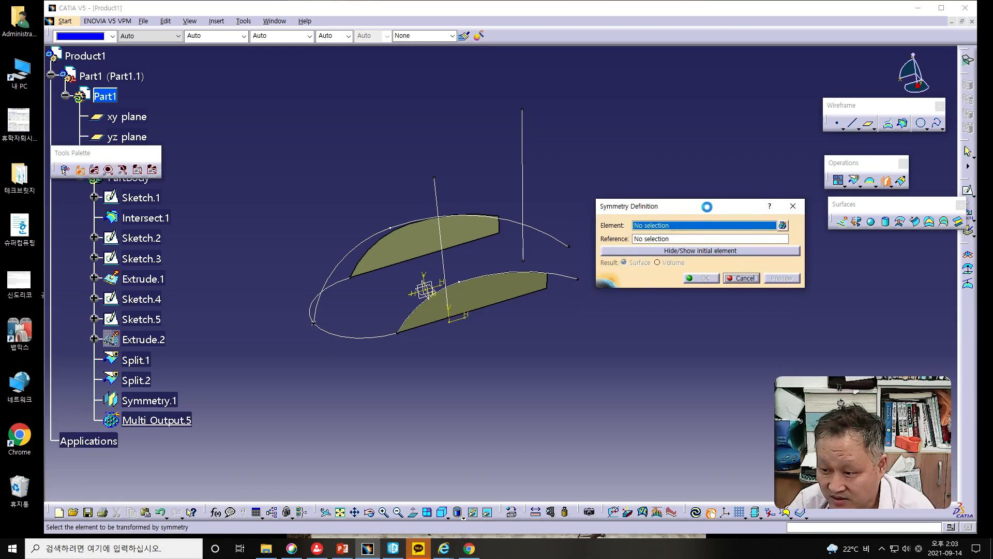
click(472, 281)
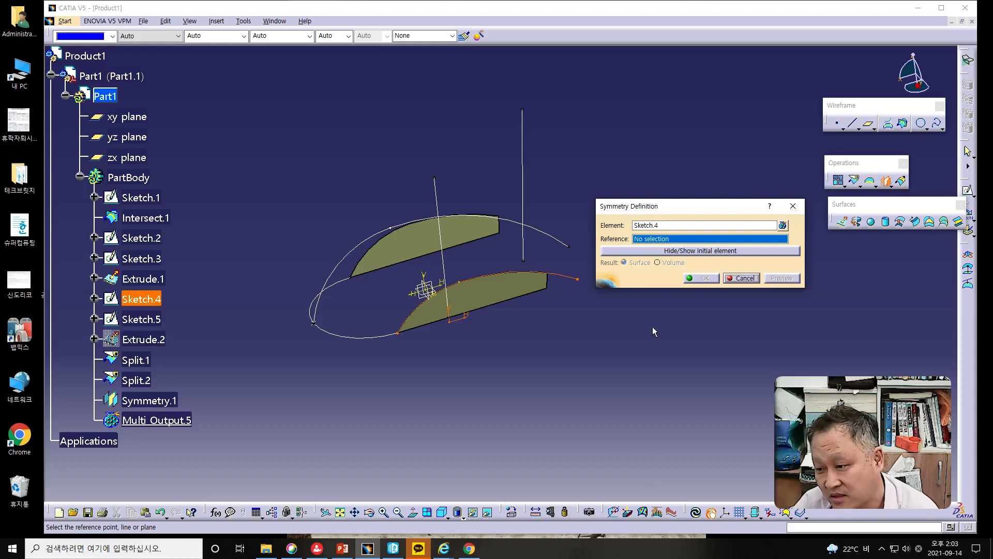
click(423, 300)
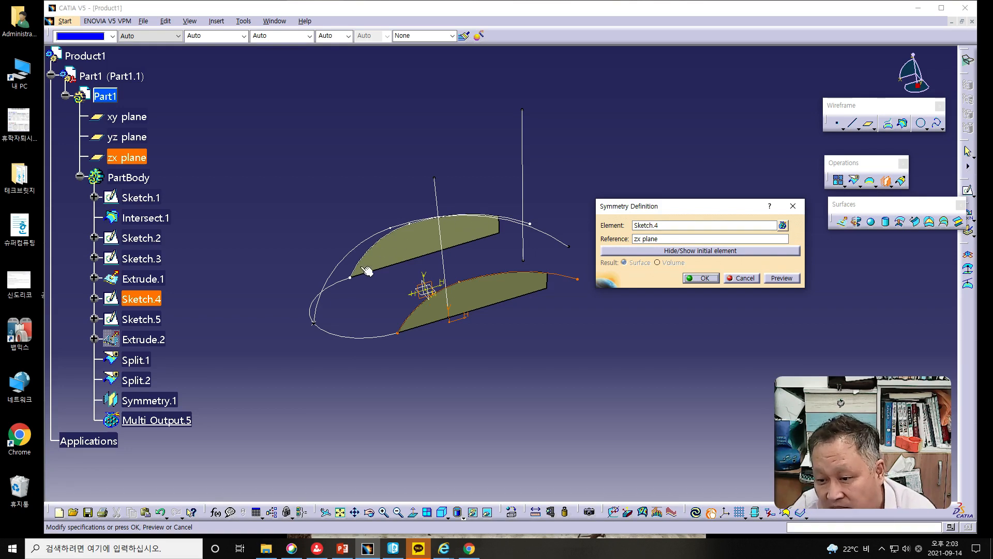
click(700, 279)
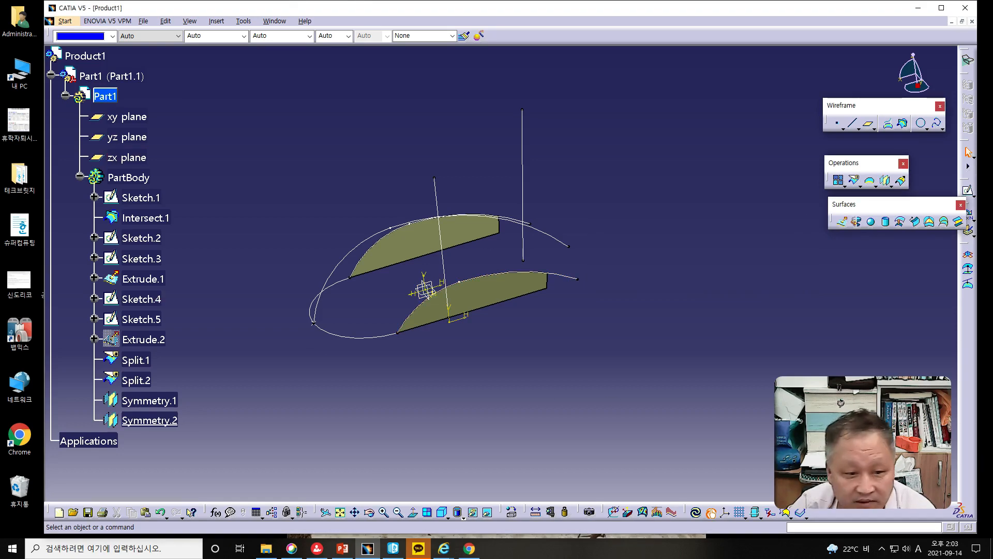
Switch to PowerPoint, read the "Yz-plane drawing plane offset" slide, and return to CATIA.
key(alt+Tab)
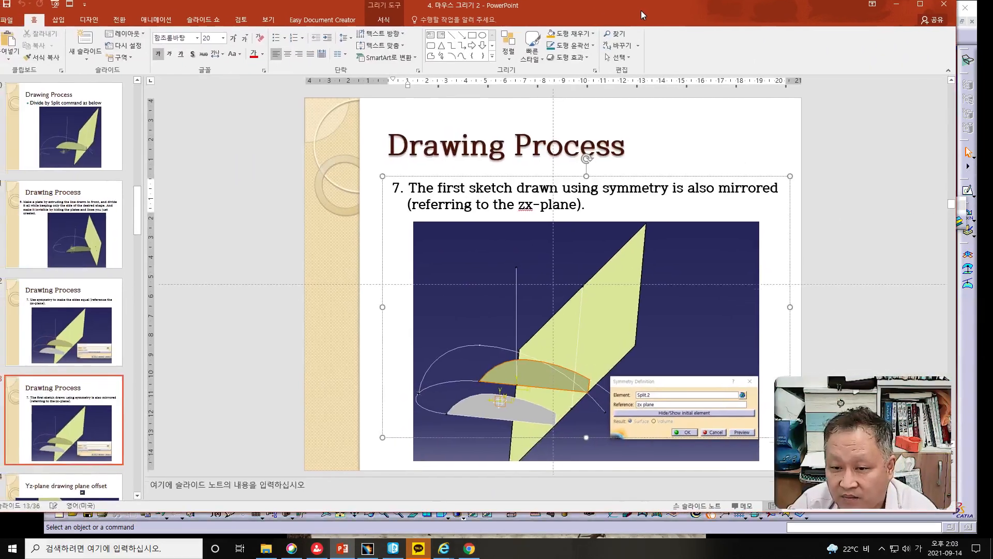
click(256, 250)
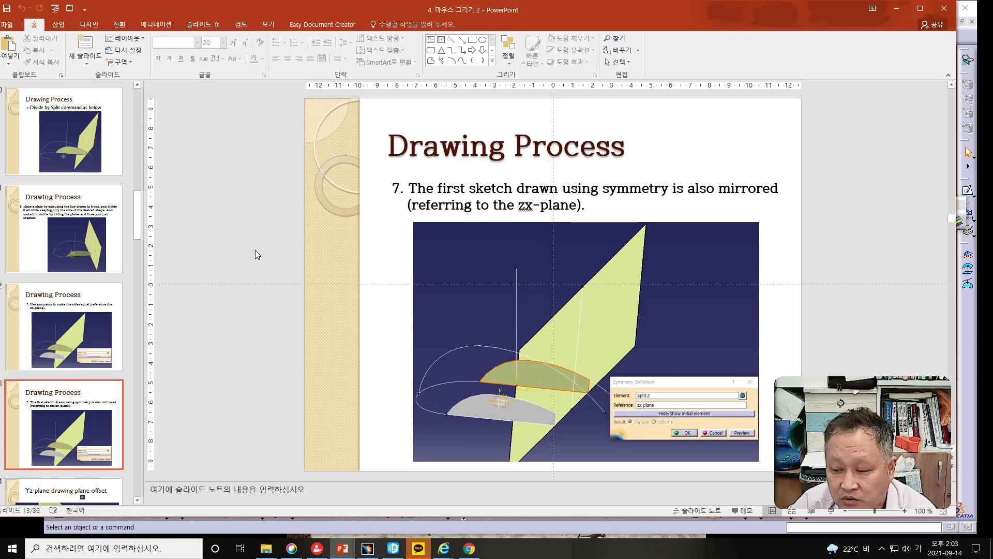
scroll(256, 249, down, 1)
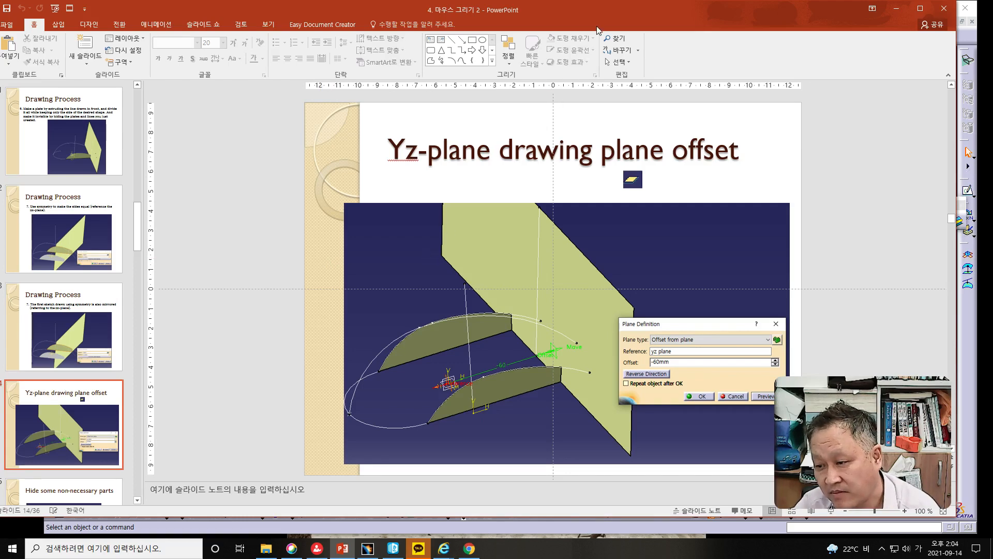
drag(592, 9, 433, 14)
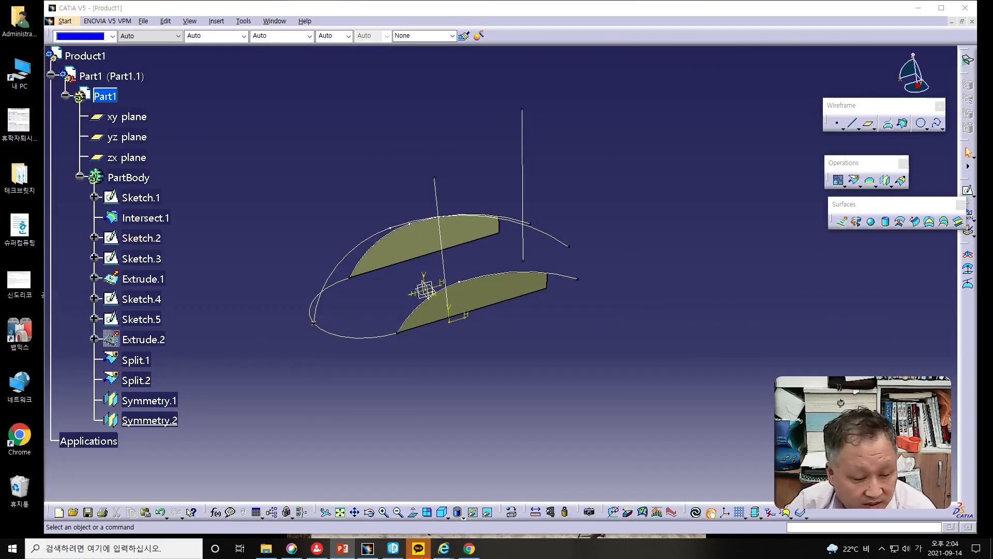
Create a reference plane offset -60 mm from the yz plane.
click(870, 128)
drag(635, 342, 697, 204)
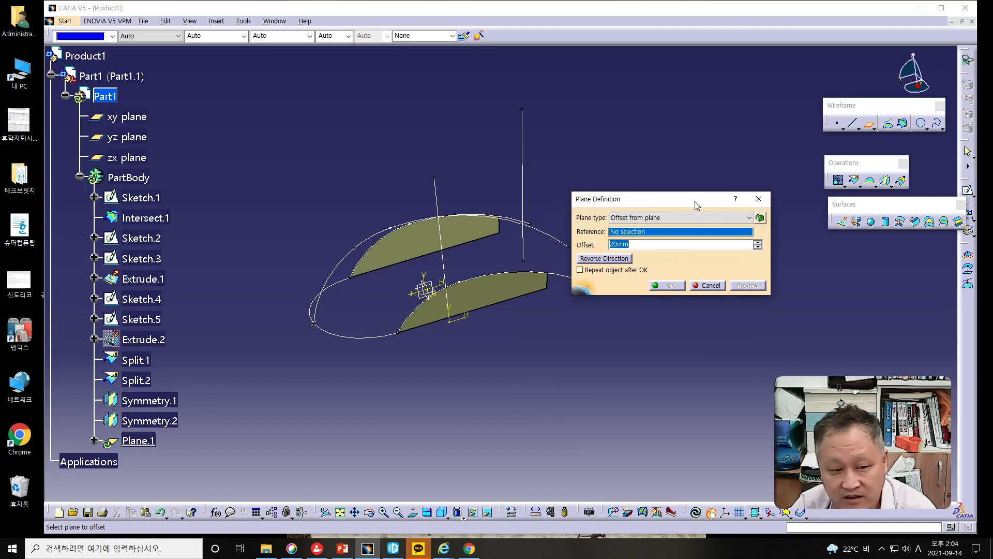
click(652, 220)
click(660, 232)
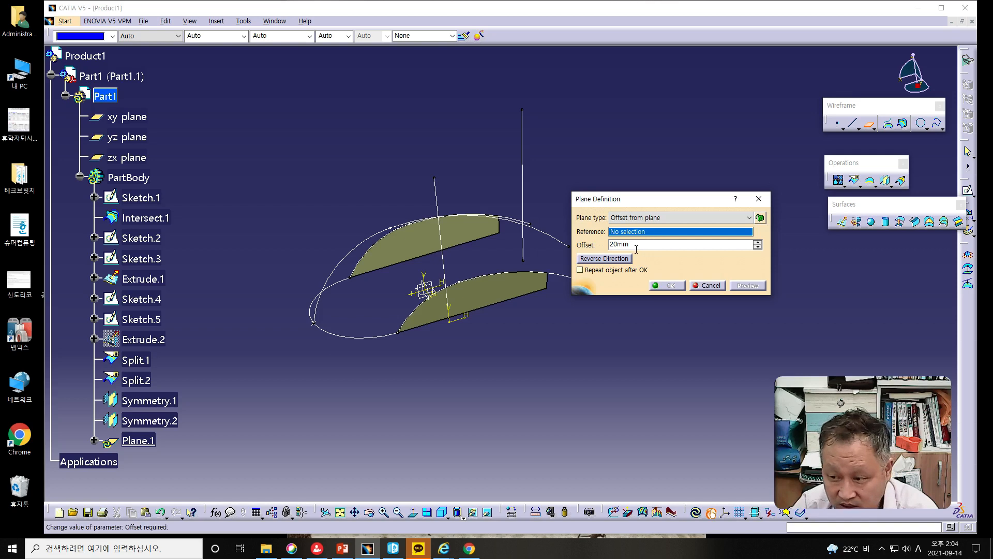
right_click(656, 234)
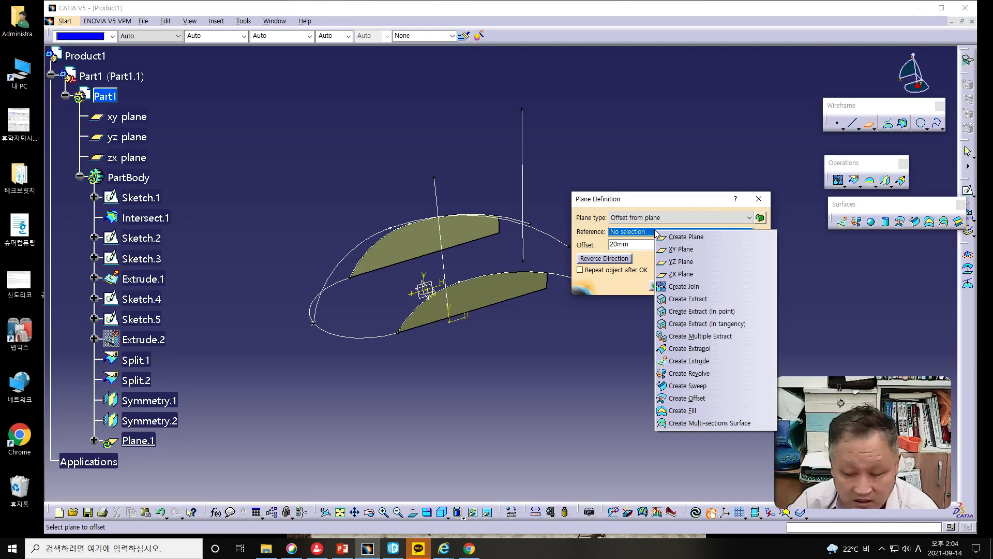
click(697, 262)
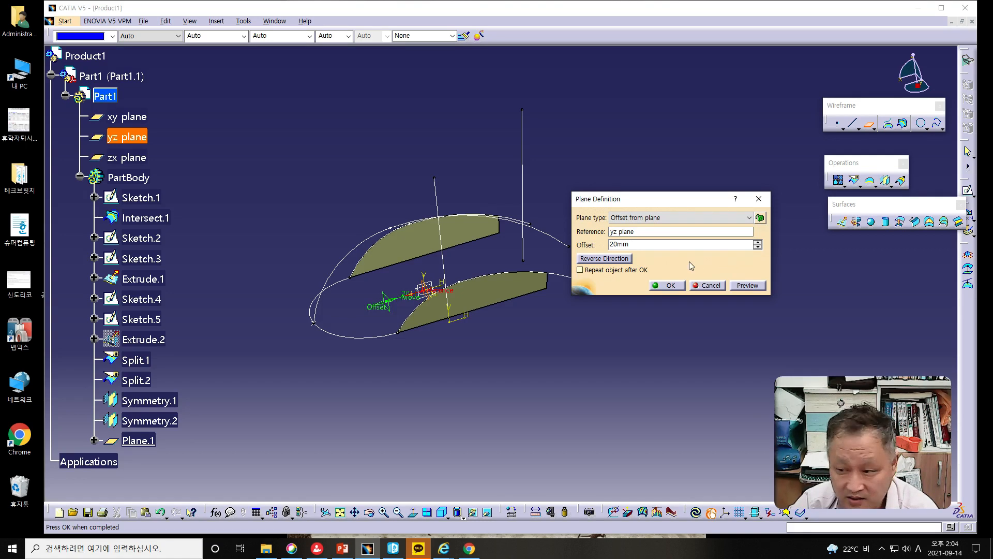
double_click(635, 245)
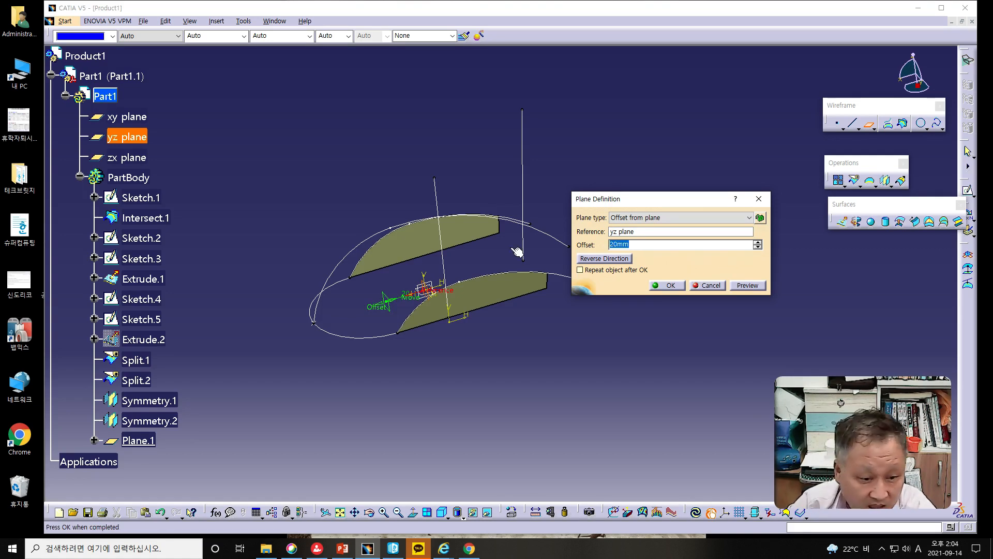
text(-60)
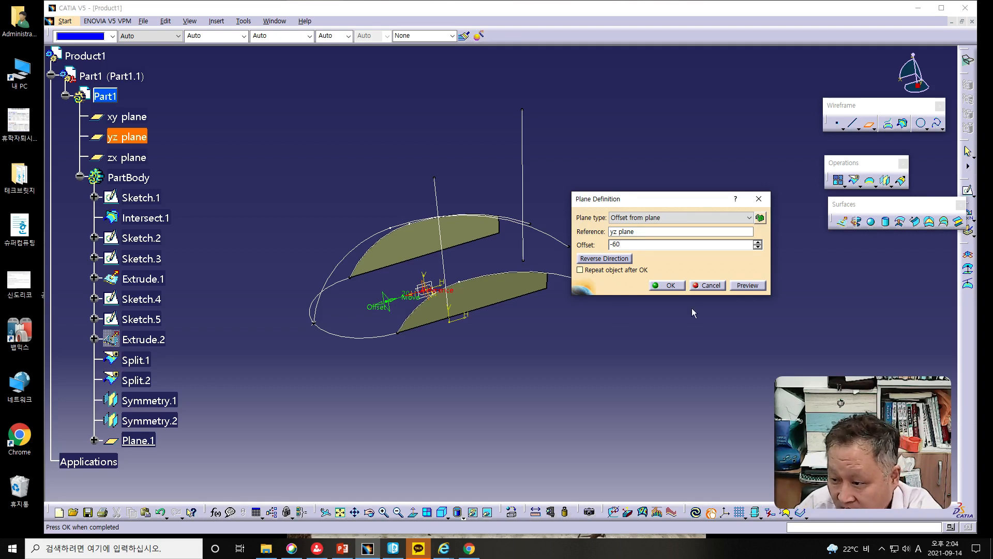
click(759, 286)
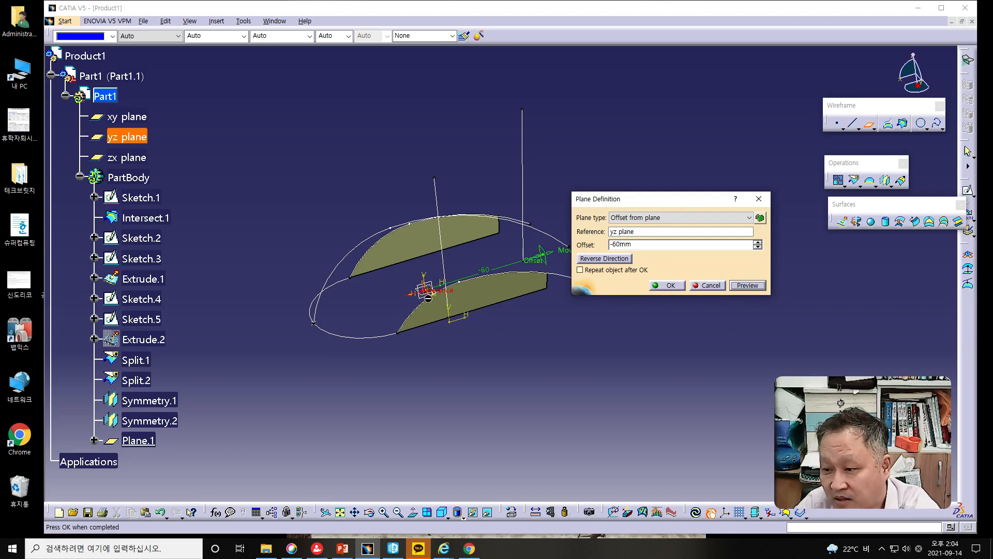
click(669, 286)
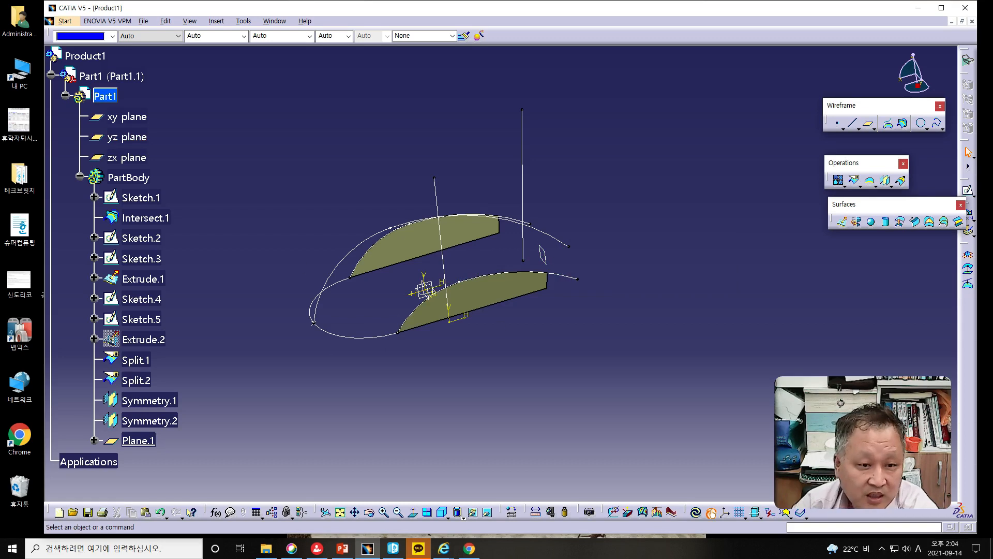
Switch to PowerPoint, read the "Hide some non-necessary parts" and "Intersection Point Drawing" slides, and return to CATIA.
click(343, 548)
double_click(597, 24)
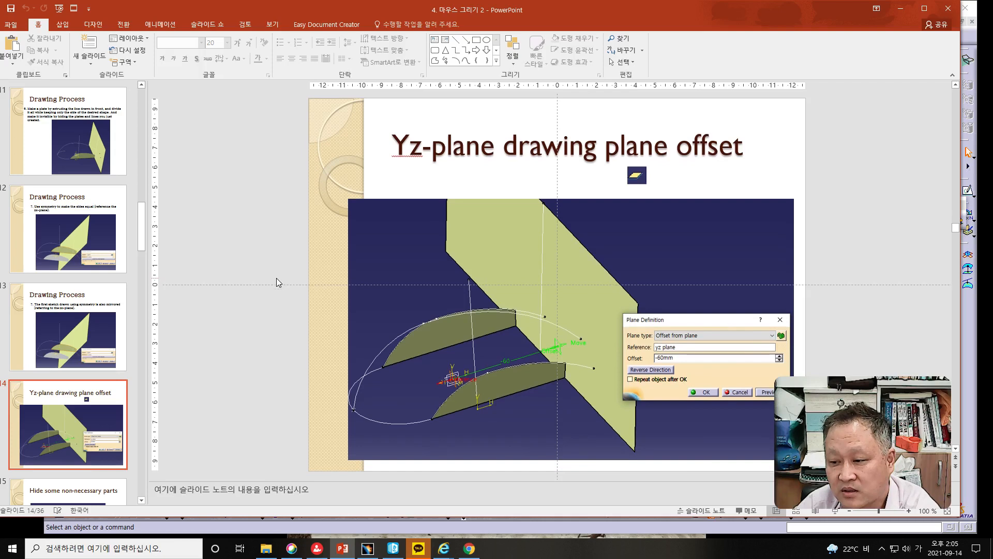
scroll(276, 277, down, 1)
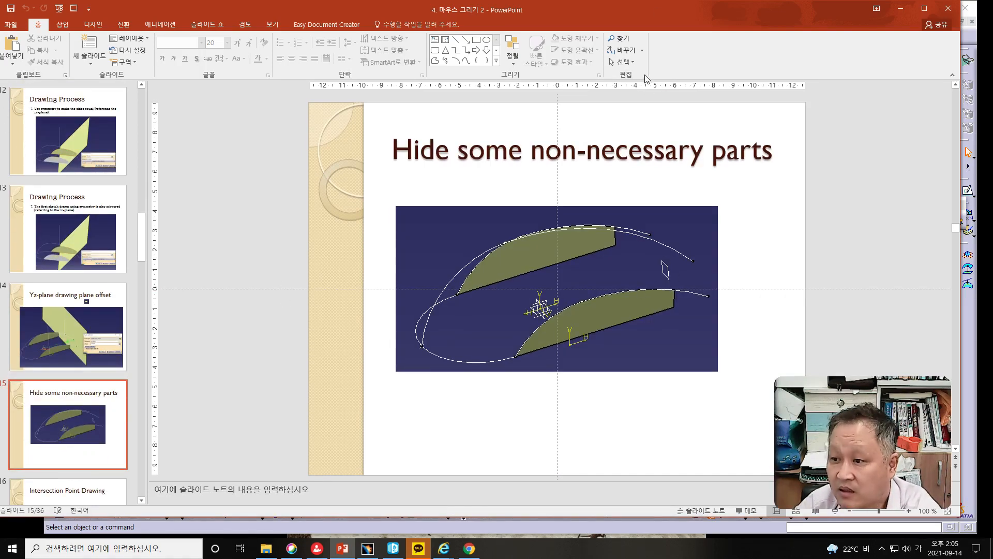
drag(668, 11, 0, 23)
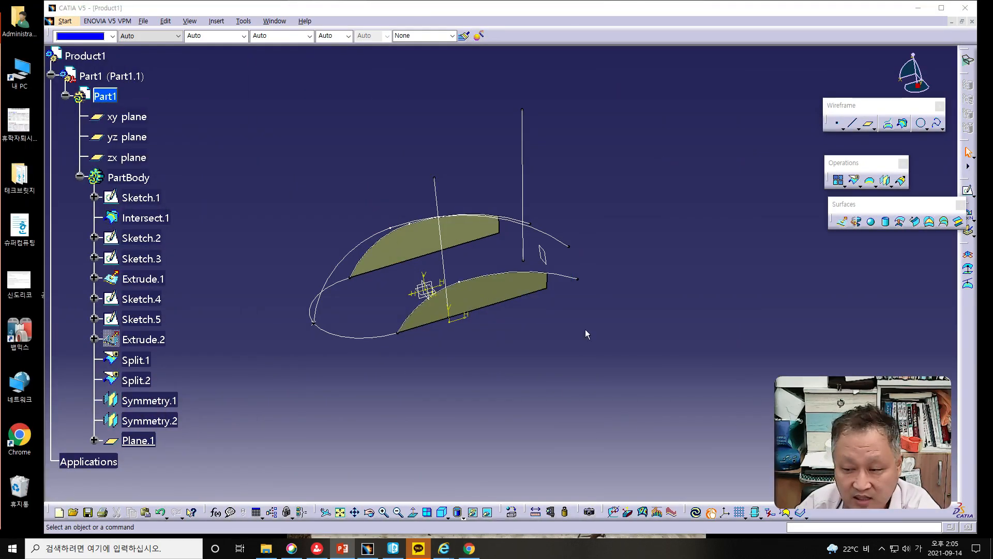
drag(0, 31, 484, 32)
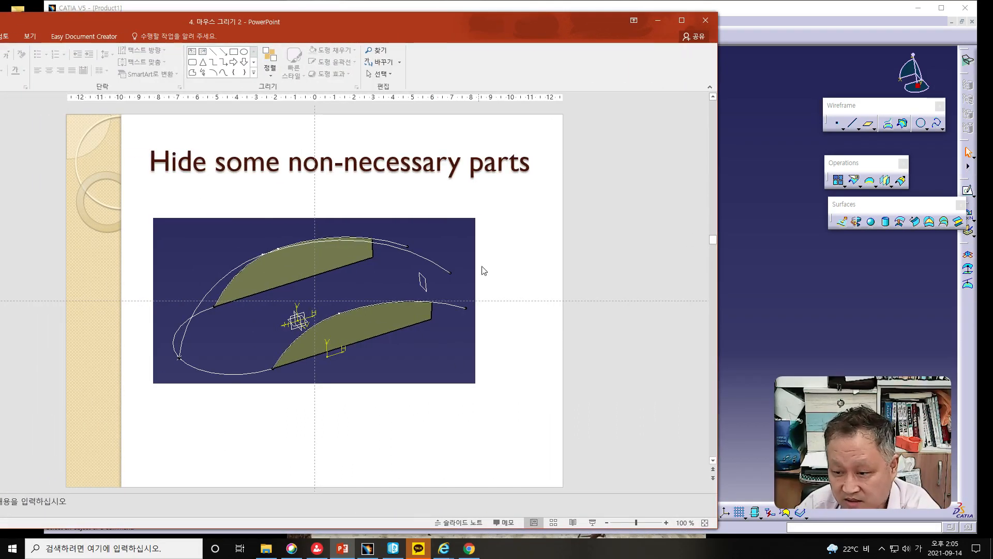
double_click(364, 31)
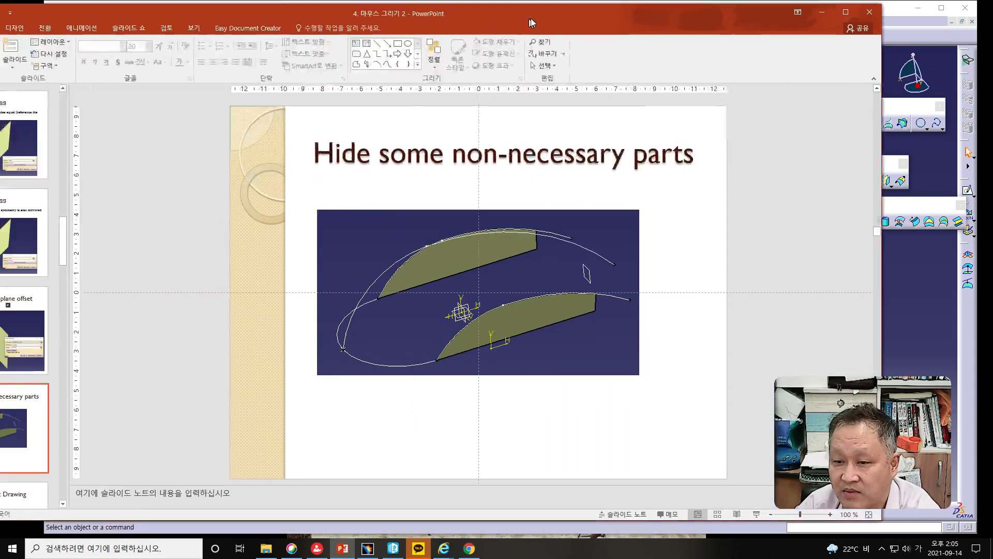
scroll(222, 371, down, 2)
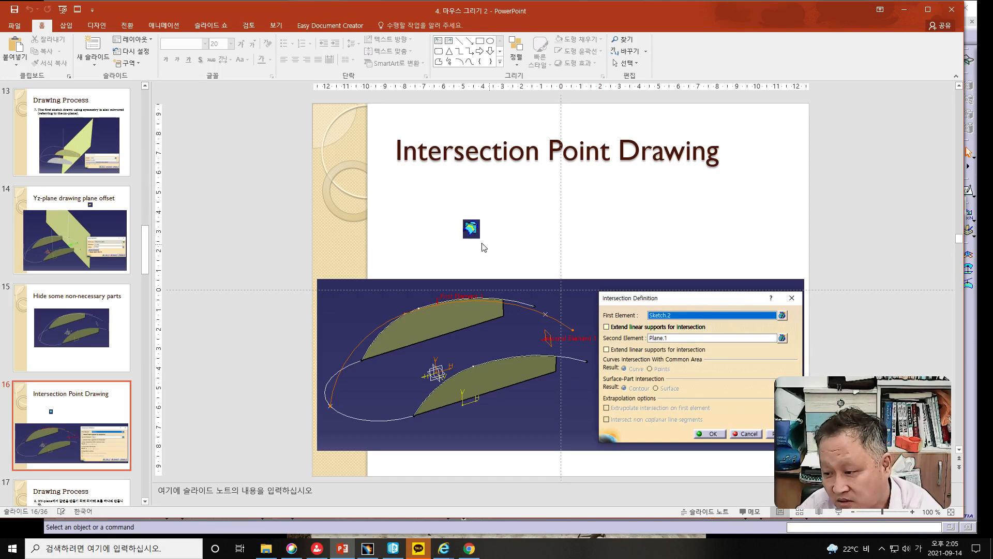
drag(621, 14, 0, 18)
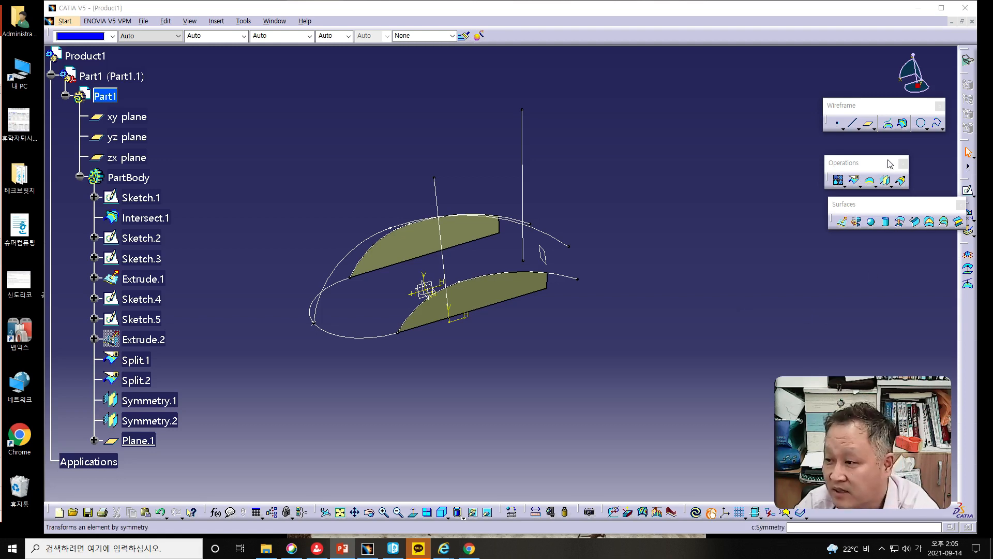
Try to create the intersection point between the top profile curve, Sketch.2, and the offset plane, Plane.1.
click(903, 124)
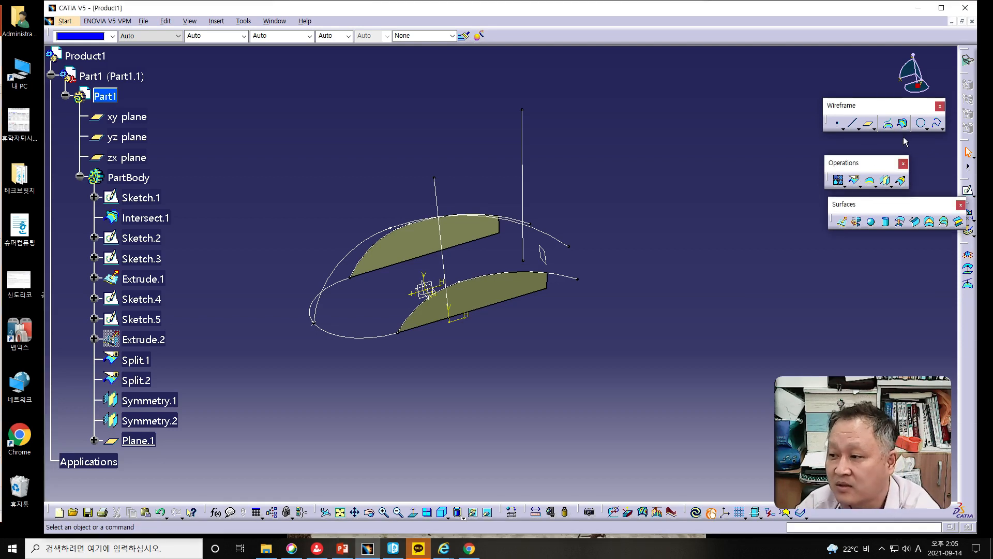
click(903, 125)
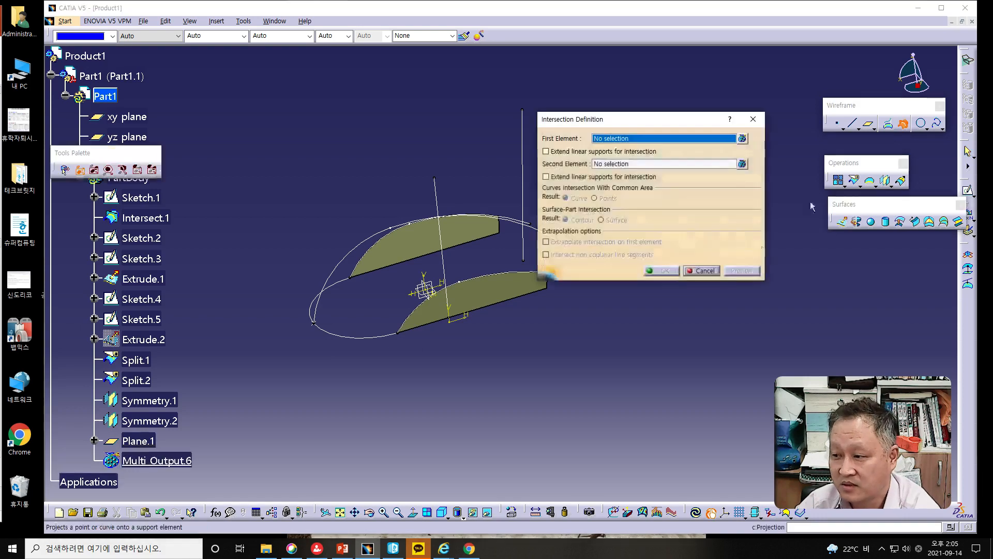
drag(631, 121, 654, 116)
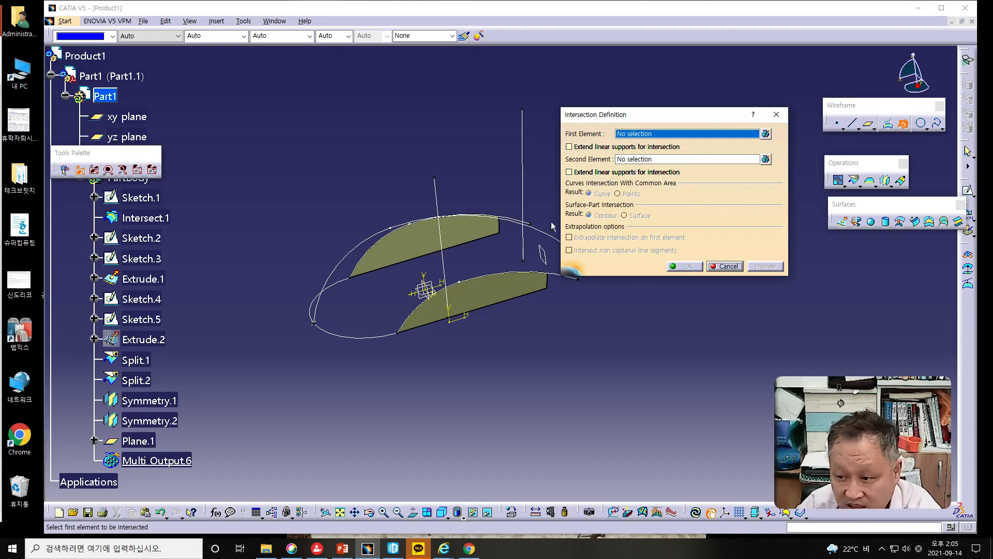
drag(659, 110, 679, 89)
click(546, 236)
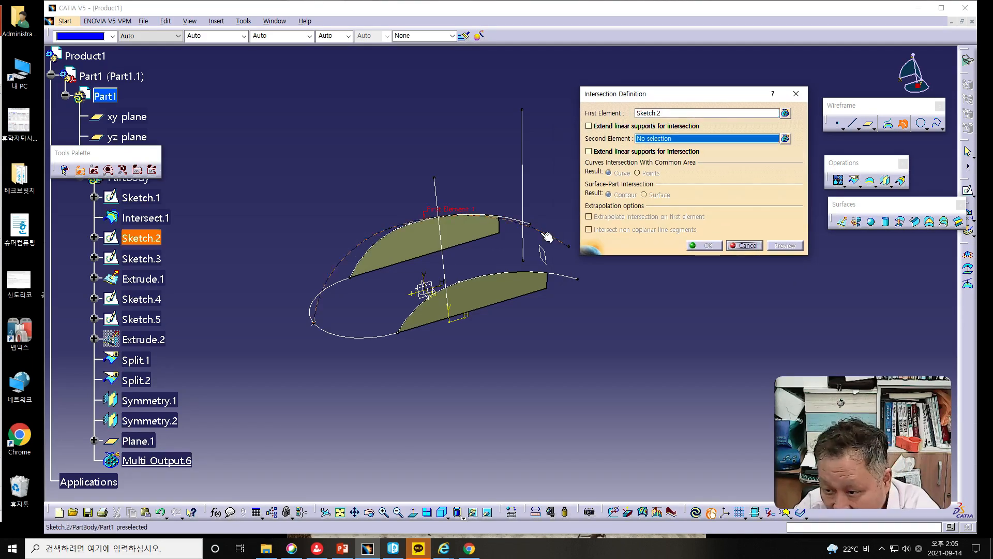
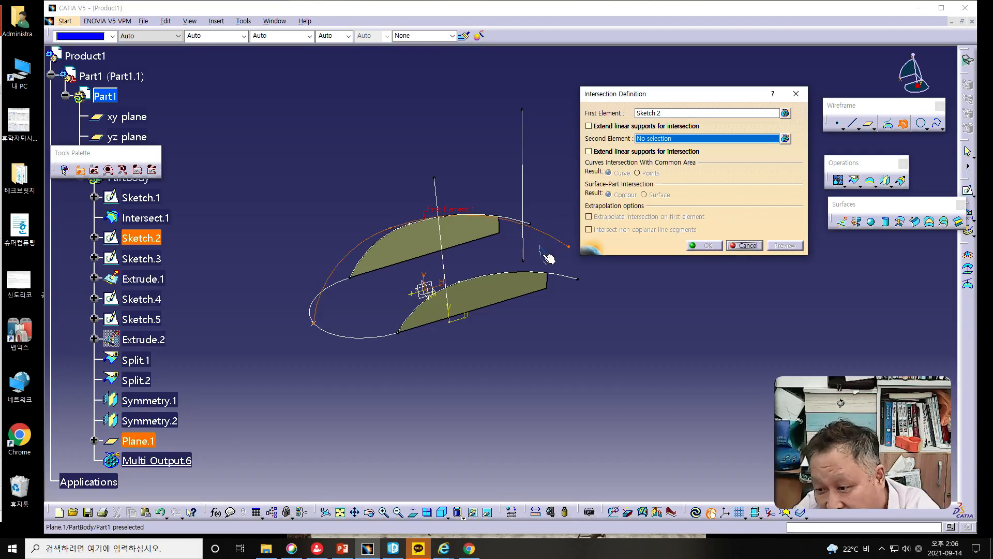
click(548, 258)
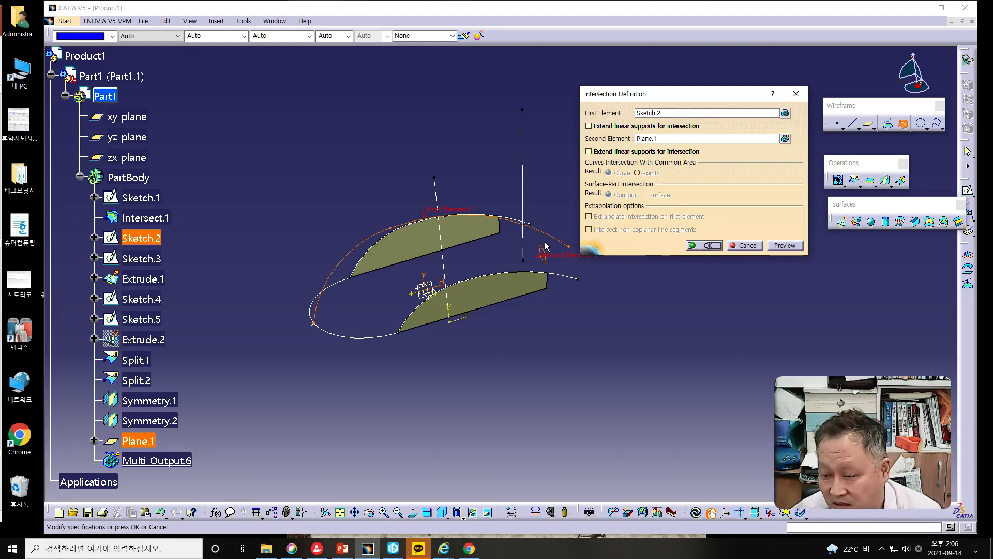
middle_drag(623, 359, 569, 381)
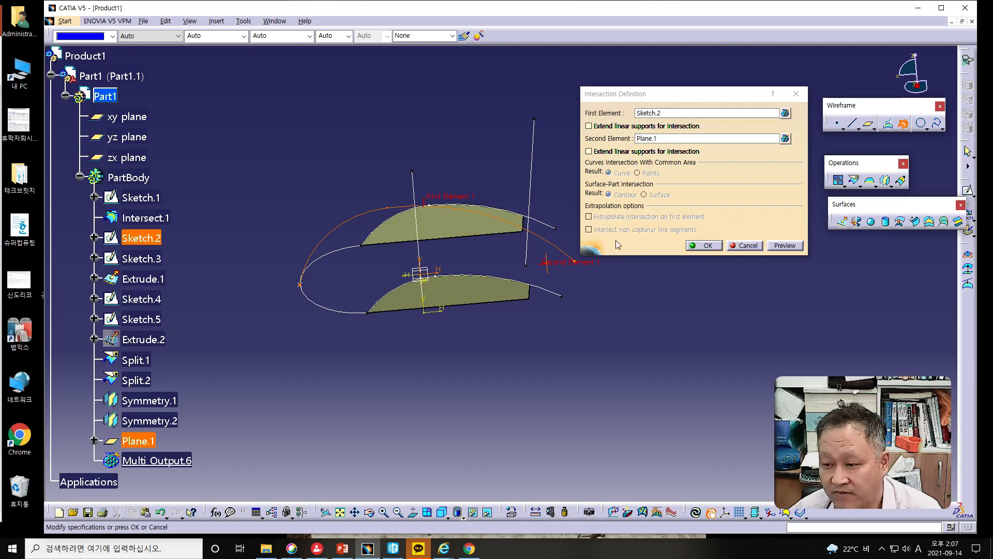
click(784, 245)
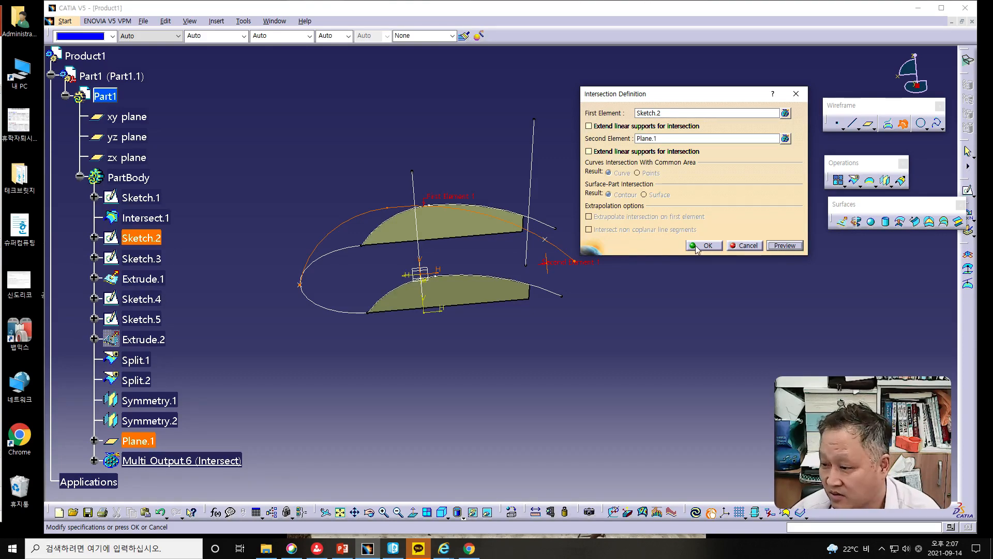
click(738, 250)
middle_drag(515, 369, 542, 371)
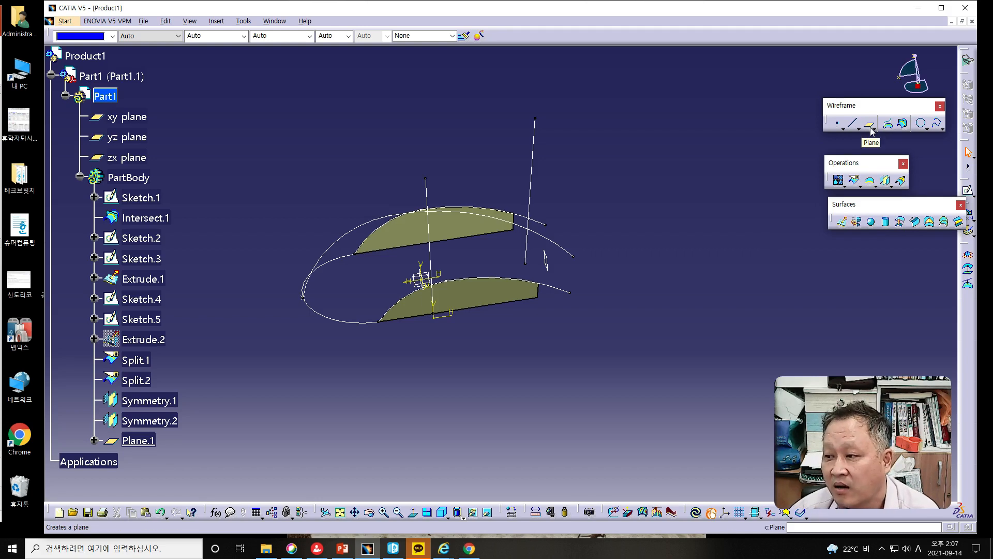
click(903, 124)
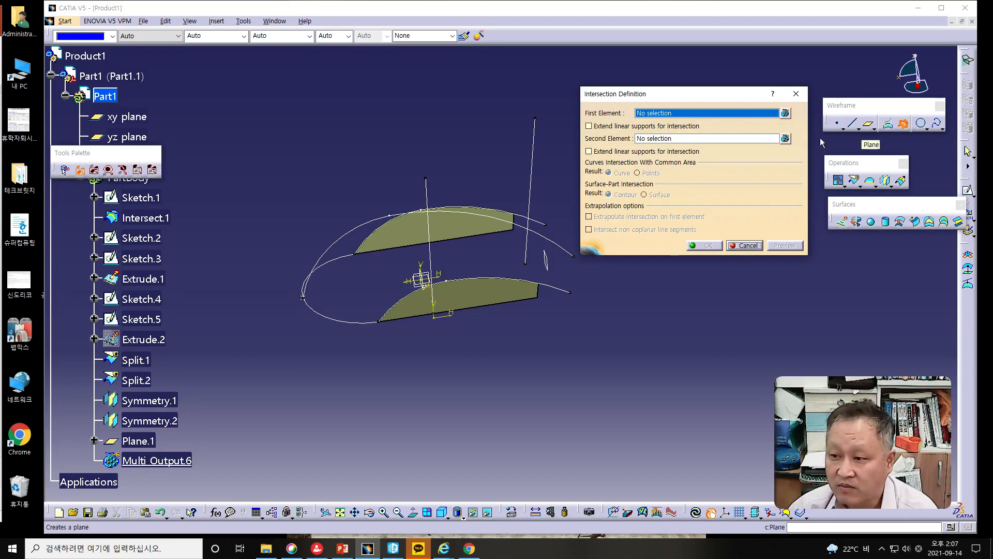
click(543, 239)
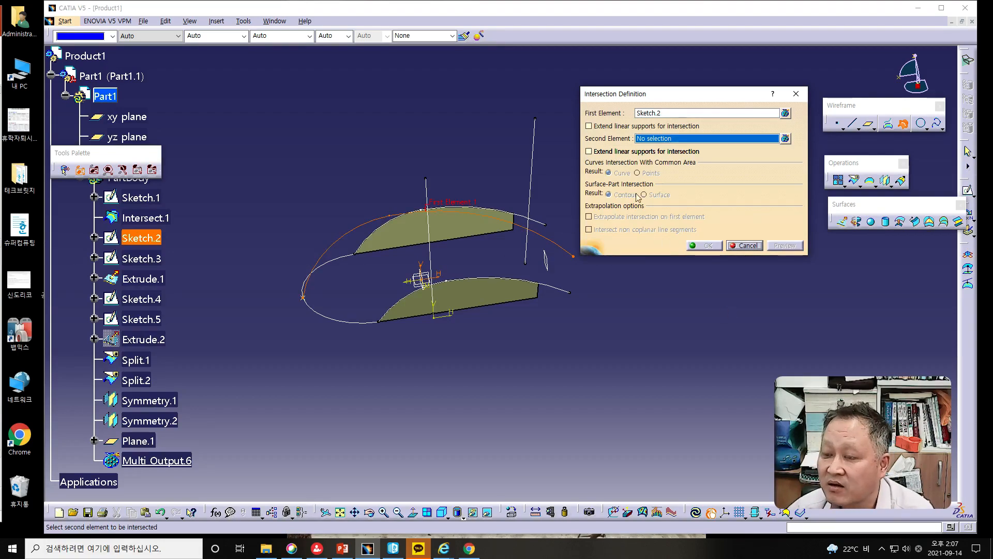
click(555, 275)
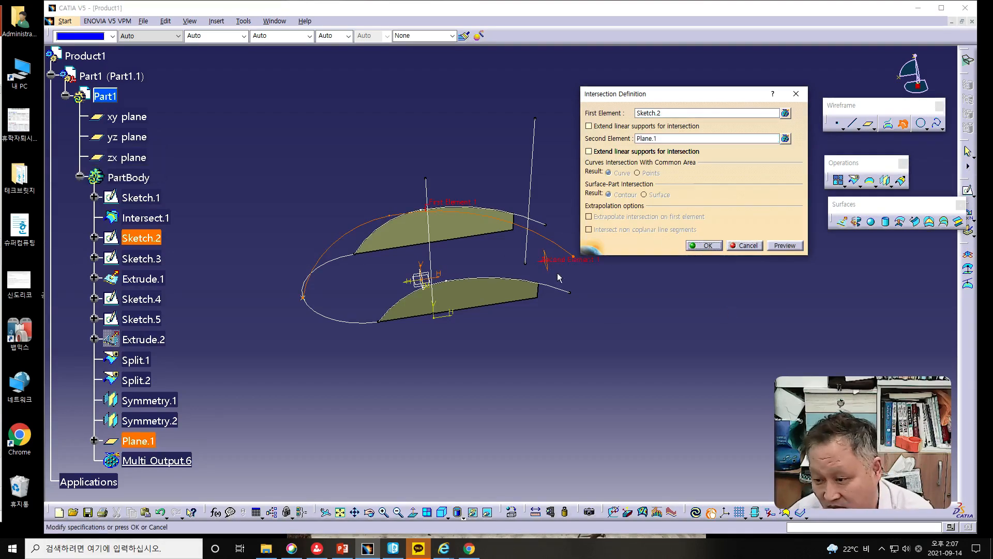
click(781, 247)
click(743, 246)
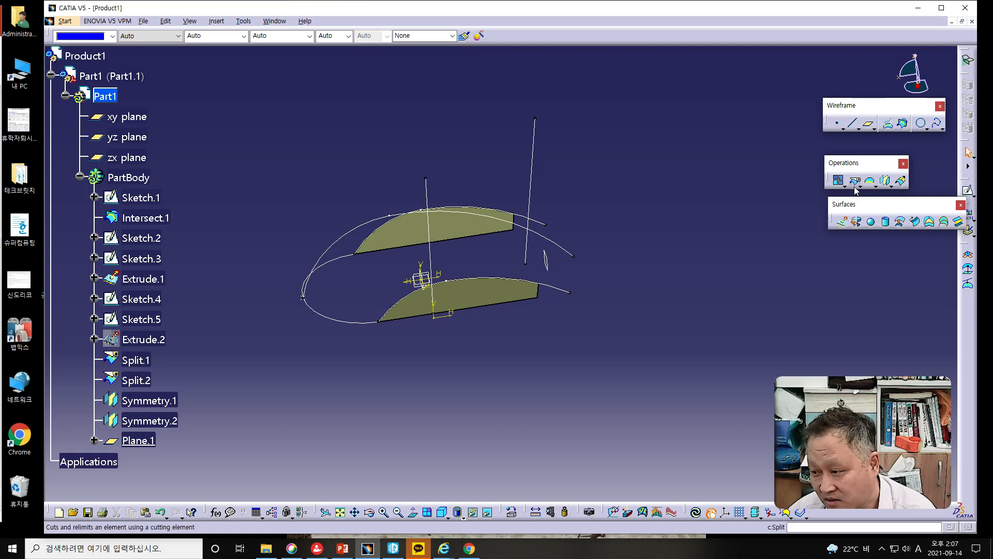
Create the intersection point between the offset plane, Plane.1, and the top profile curve, Sketch.2.
click(899, 128)
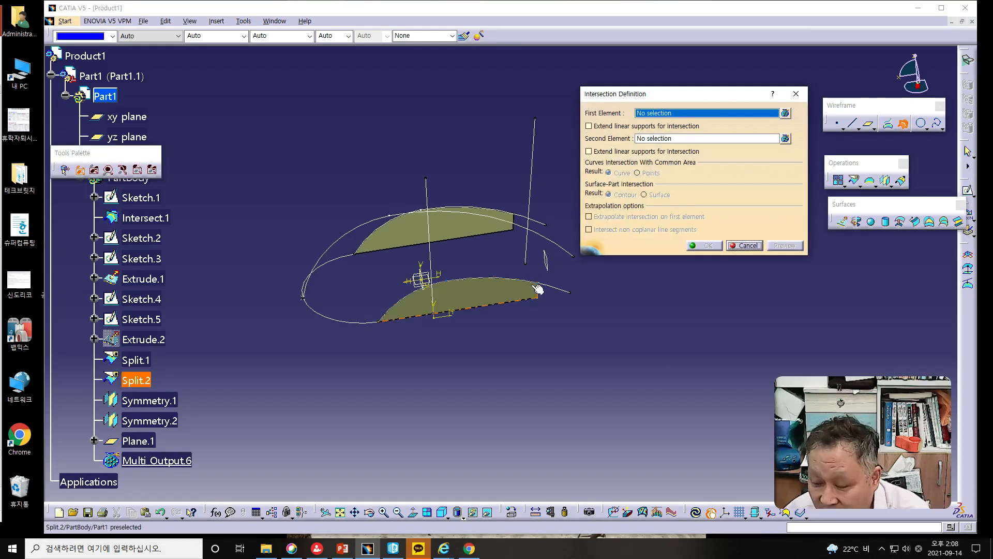
click(546, 260)
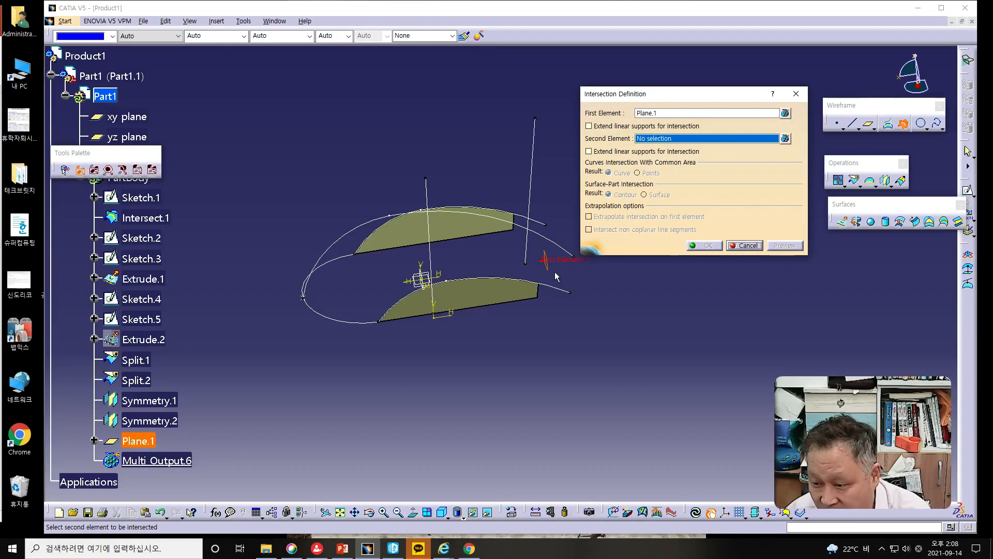
click(545, 235)
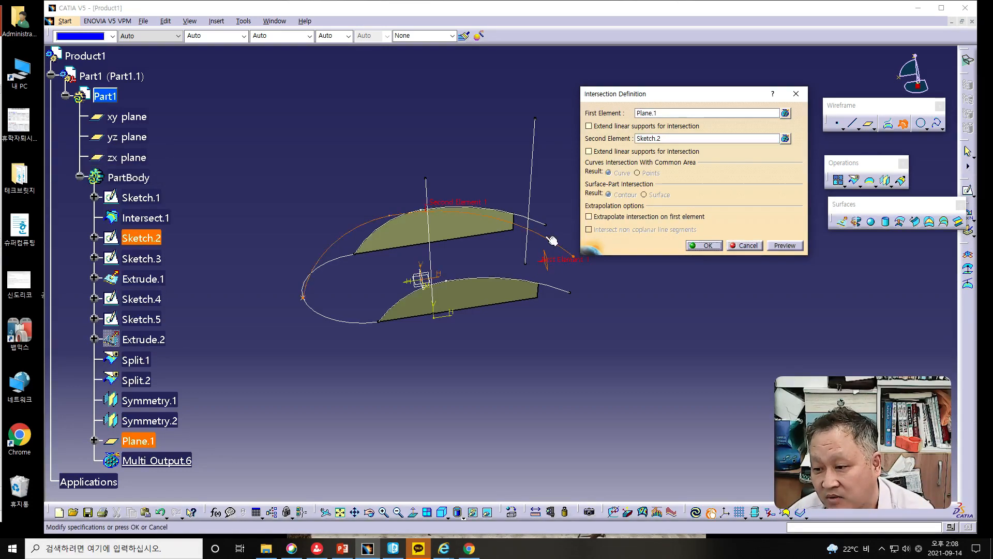
click(783, 246)
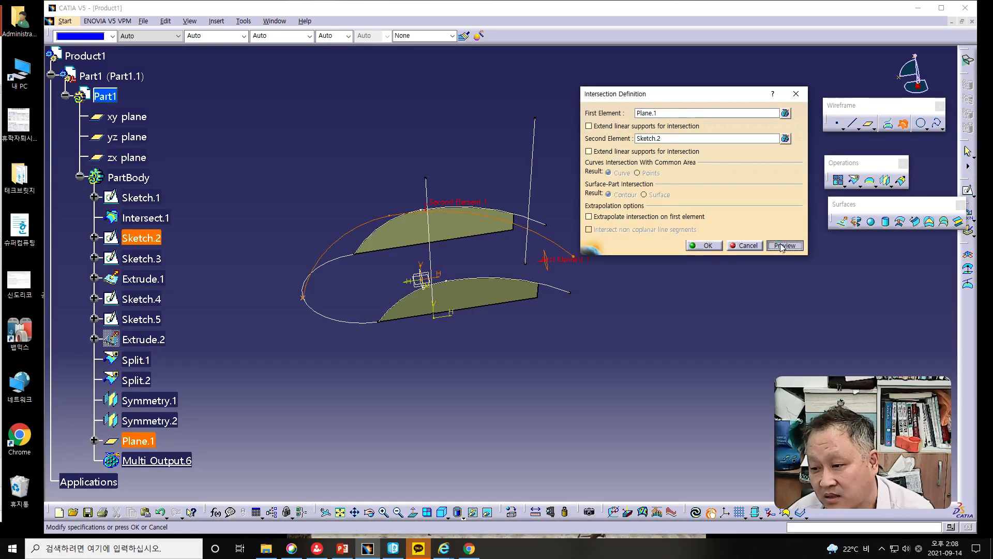
click(705, 246)
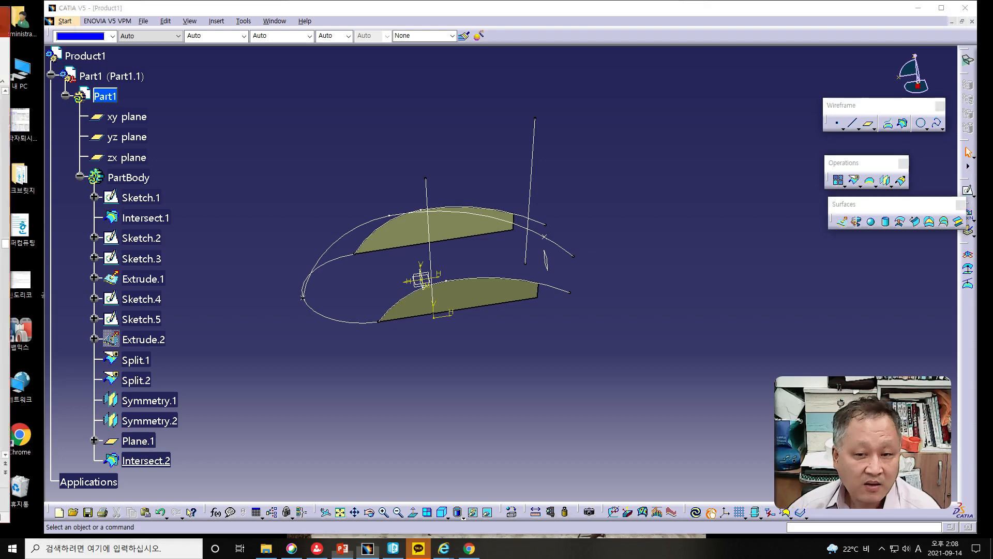
Switch to PowerPoint, read the "Drawing Process" slide for step 8 about the front arc, and return to CATIA.
key(alt+Tab)
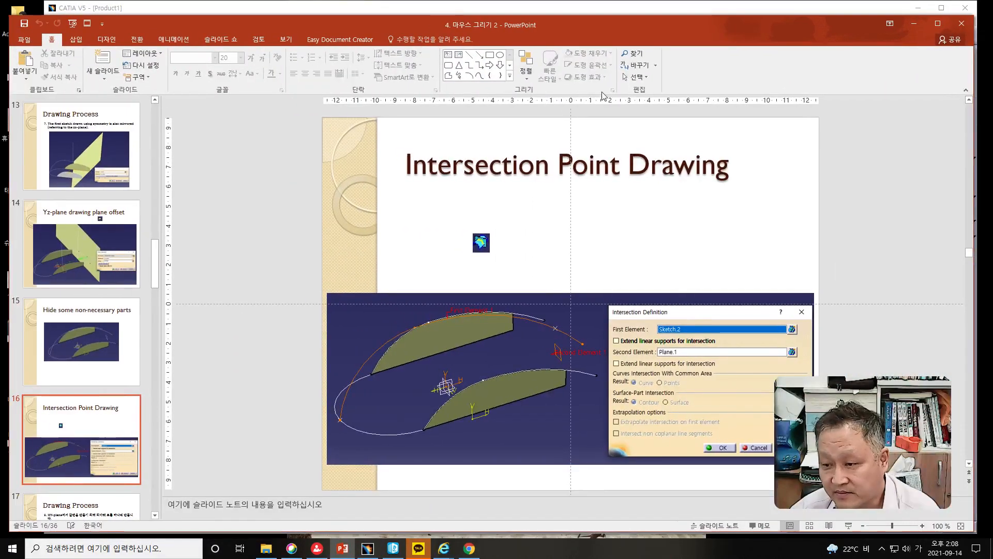
scroll(277, 326, down, 1)
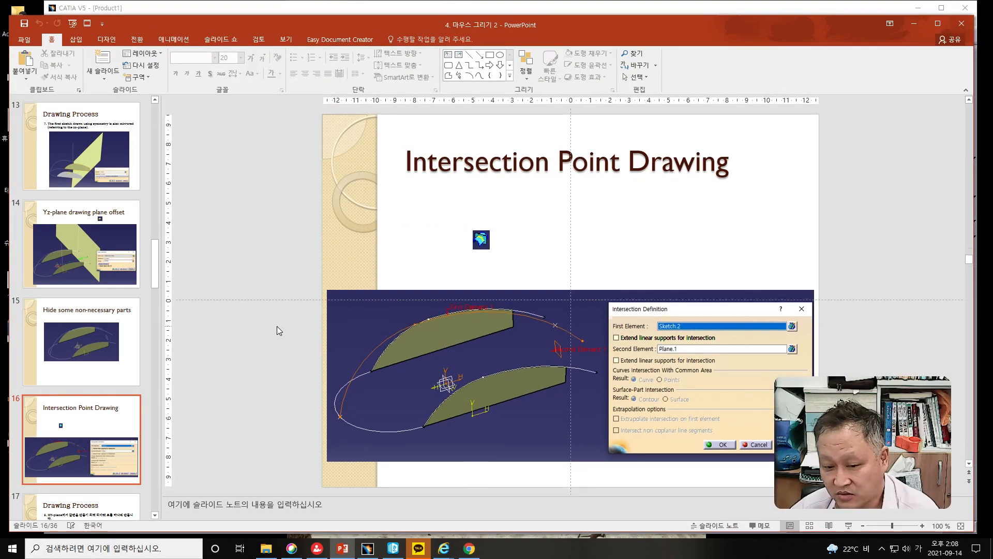
scroll(277, 326, down, 2)
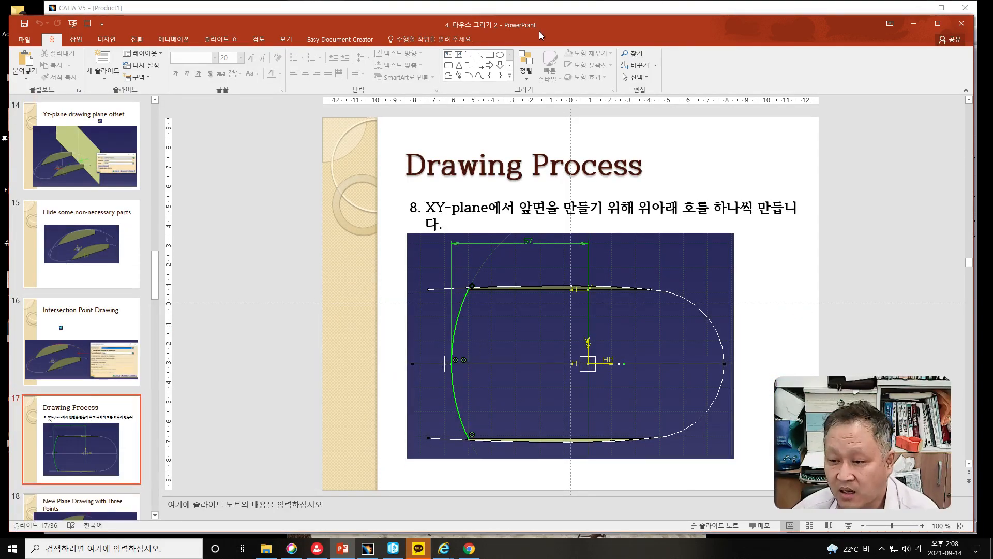
click(913, 23)
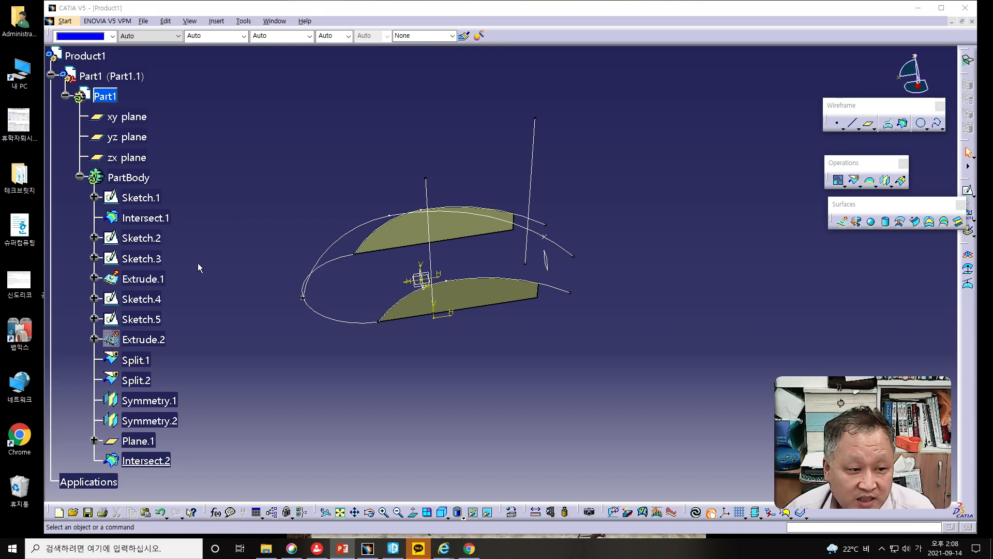
Sketch a three-point arc on the xy plane across the body's open end, passing through the intersection point and extending beyond both side curves.
click(129, 118)
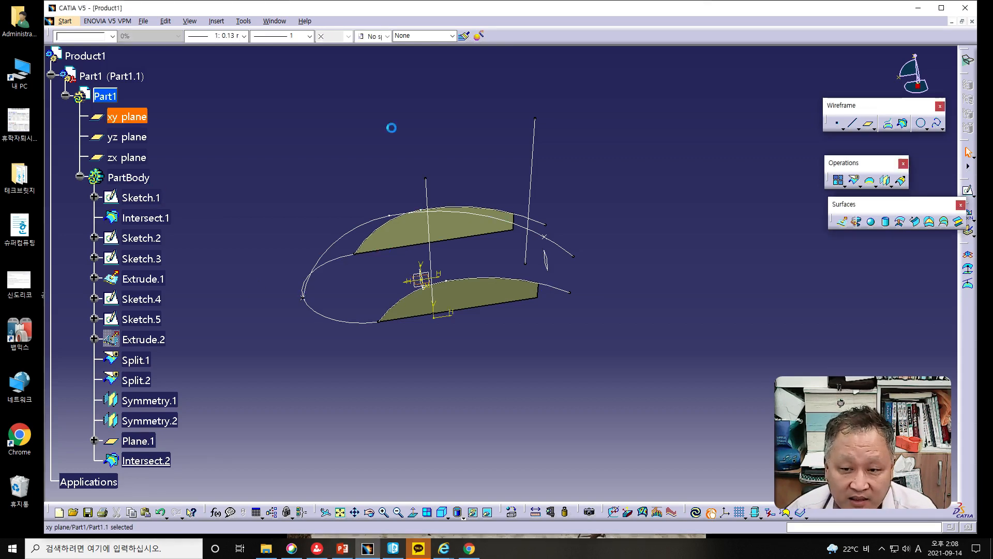
click(966, 192)
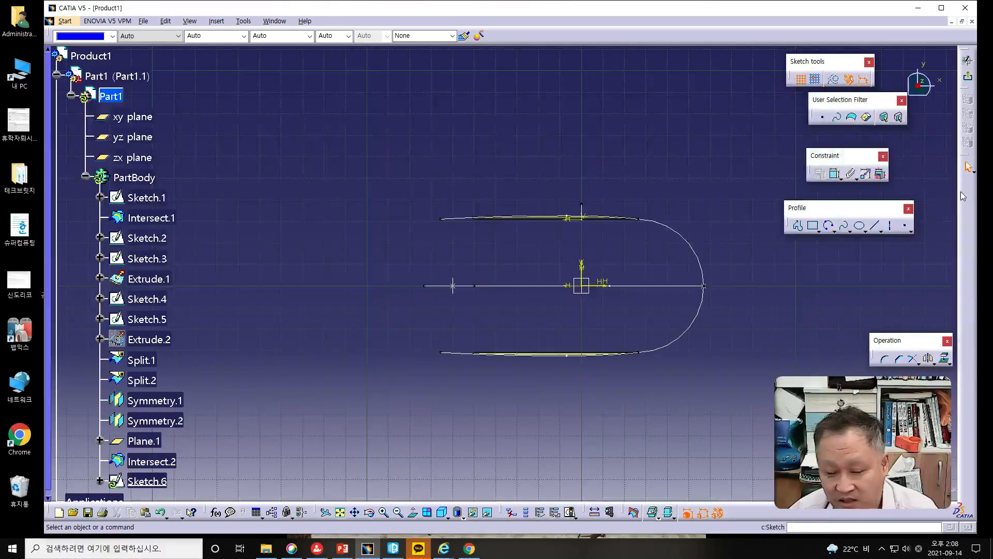
click(840, 227)
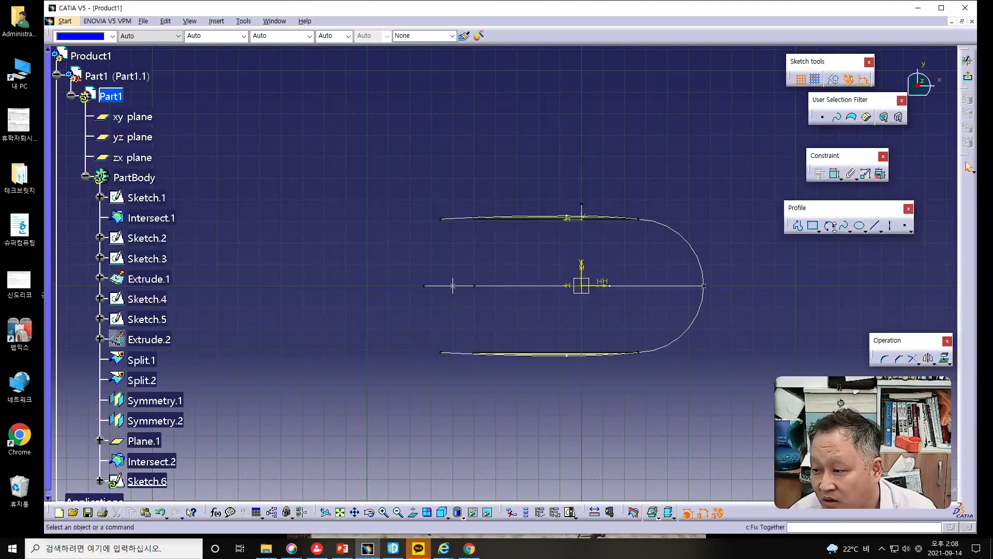
click(828, 226)
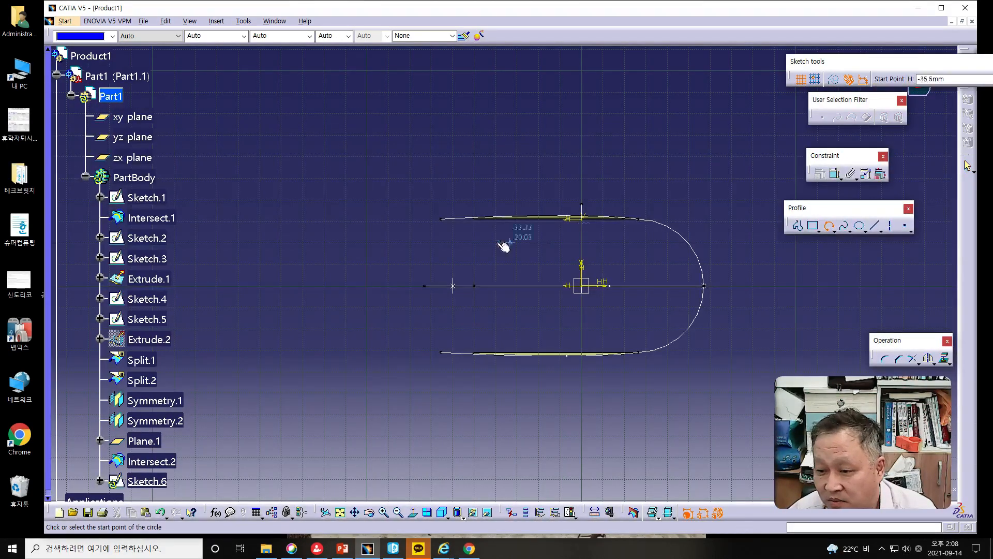
click(487, 213)
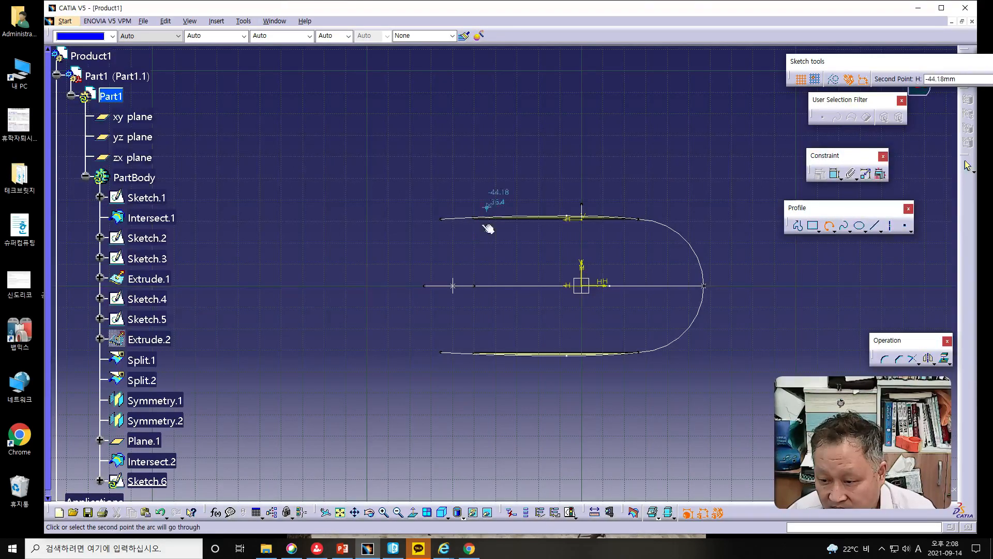
click(452, 284)
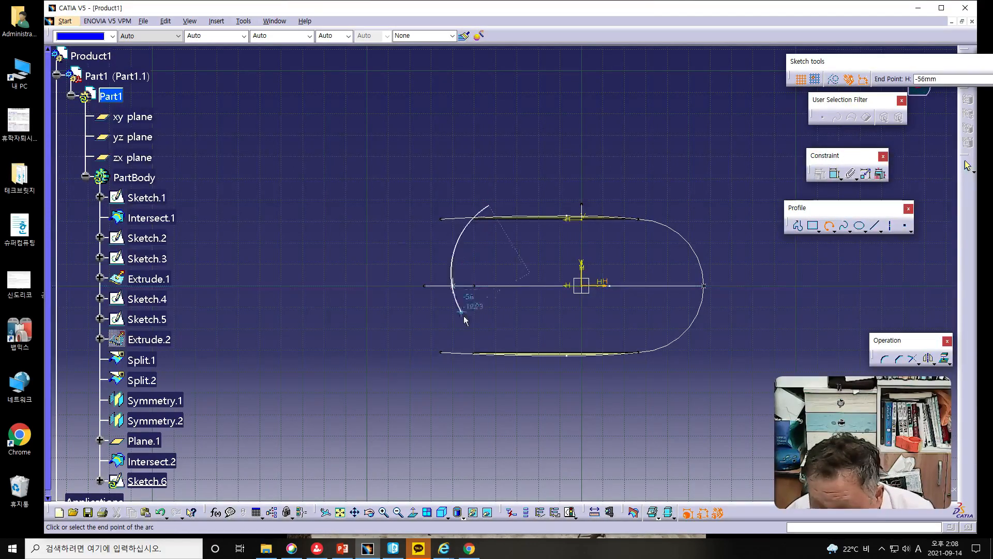
click(499, 378)
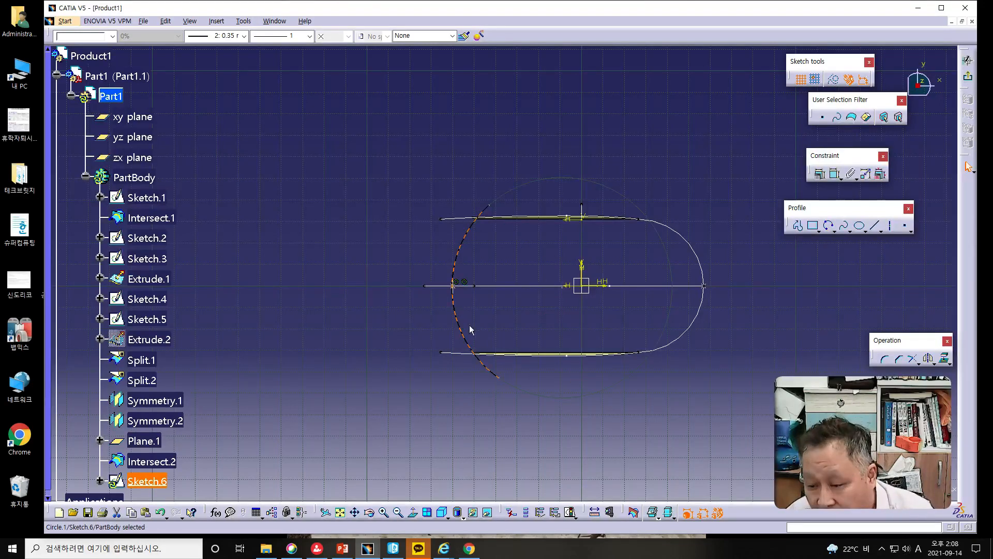
click(581, 278)
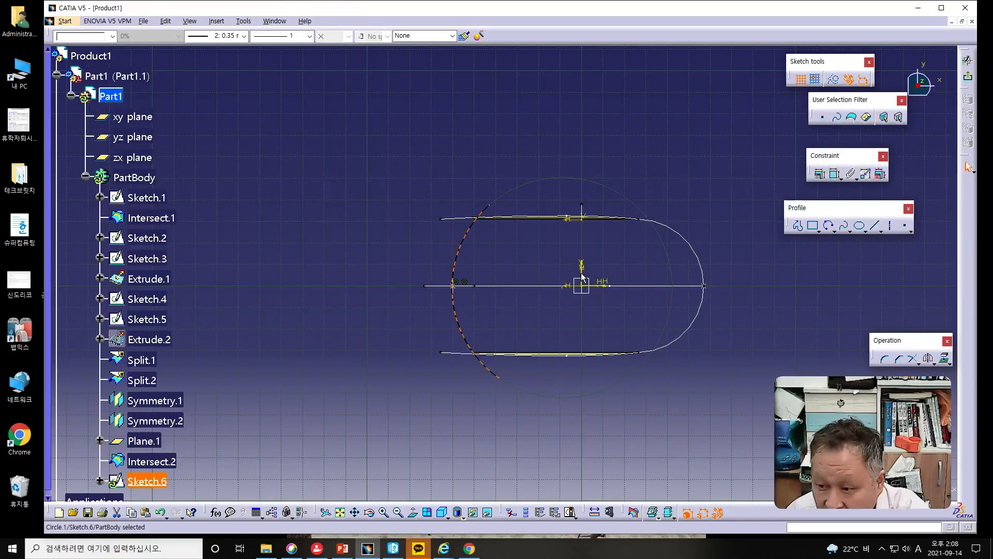
click(838, 175)
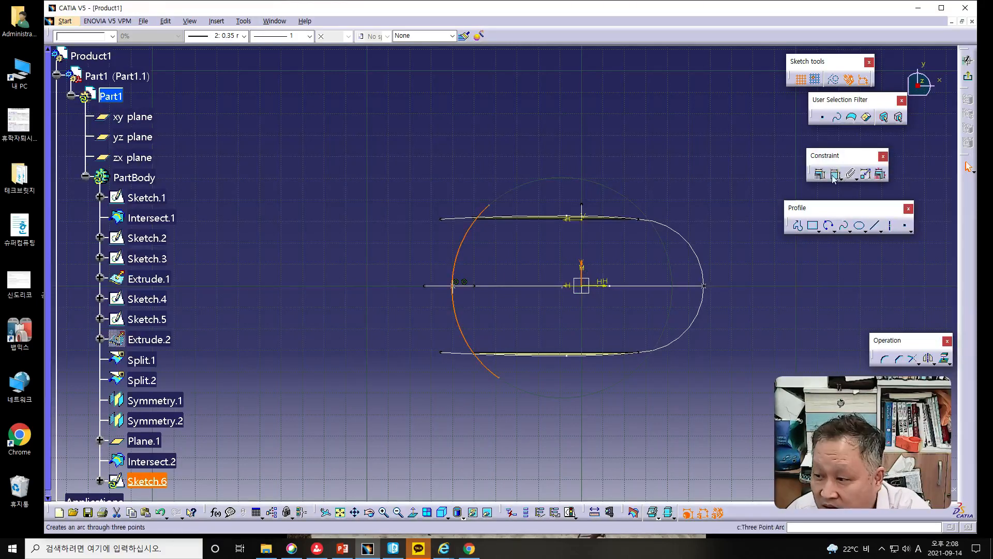
key(Escape)
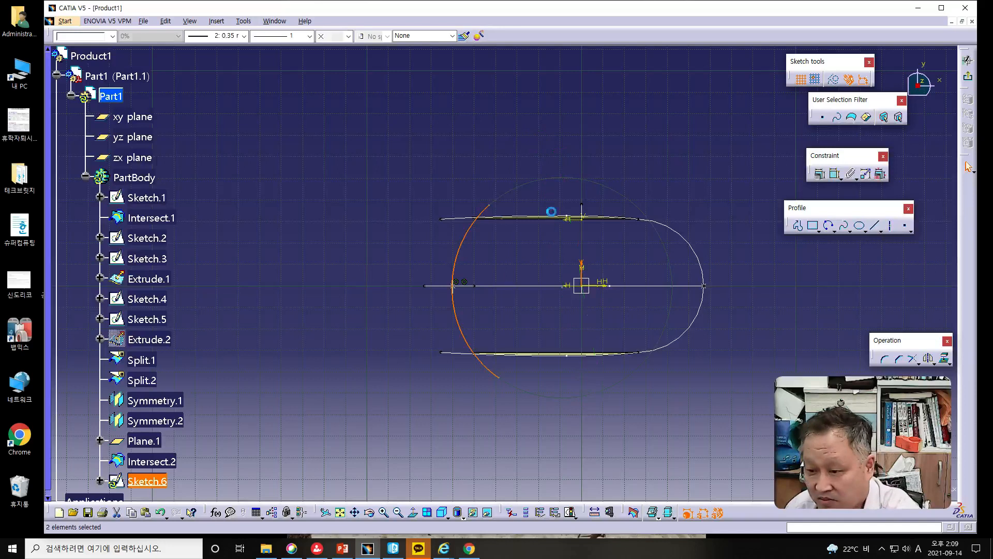
Constrain the arc's lower end point to coincide with the end corner of the lower side surface, Symmetry.1.
click(499, 377)
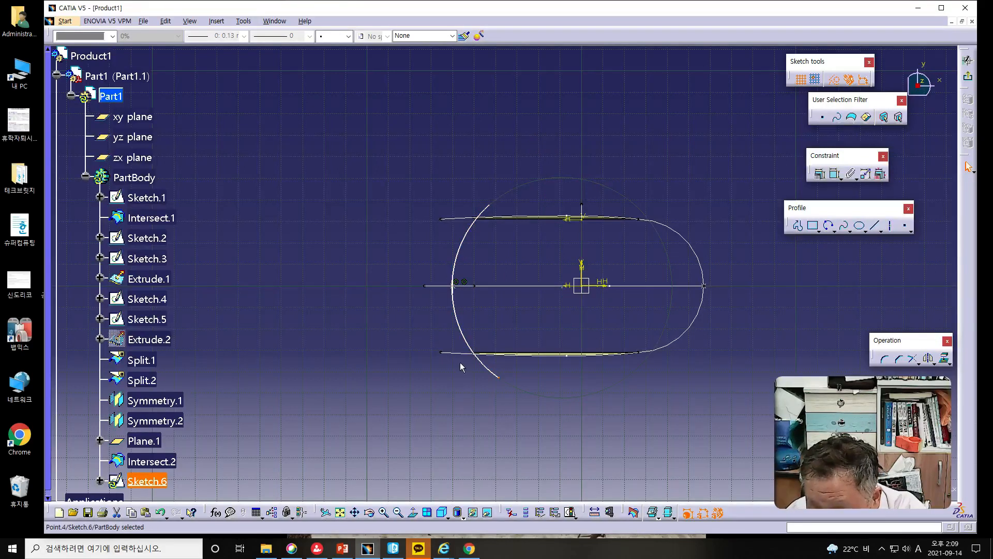
mouse_move(532, 330)
middle_down()
mouse_move(535, 384)
mouse_move(626, 396)
mouse_move(577, 390)
mouse_move(603, 386)
mouse_move(600, 419)
mouse_move(635, 455)
mouse_move(569, 377)
middle_up()
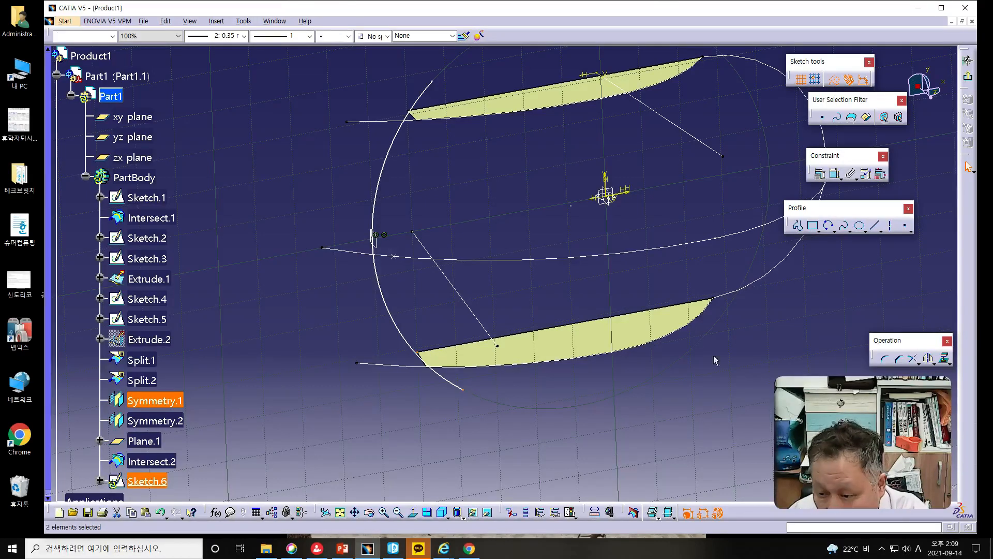
click(820, 174)
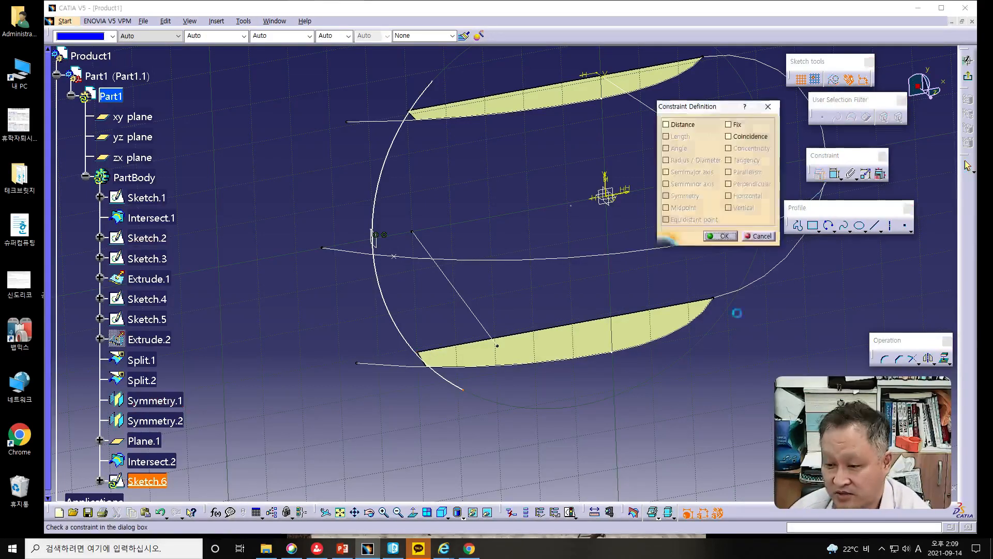
click(728, 136)
click(720, 236)
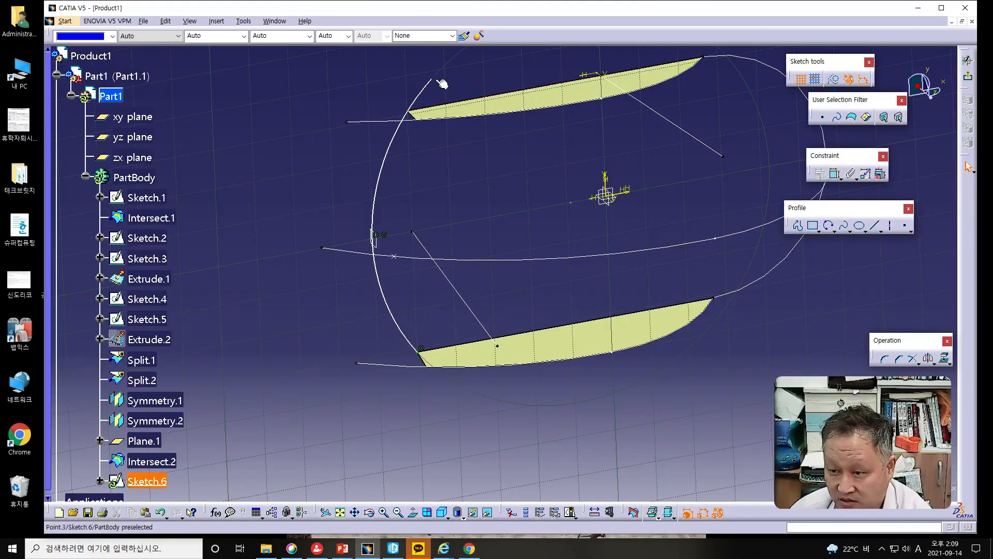
Move the arc's upper end point near the upper side surface, Split.2, and constrain it to coincide with that surface's end corner.
key(Delete)
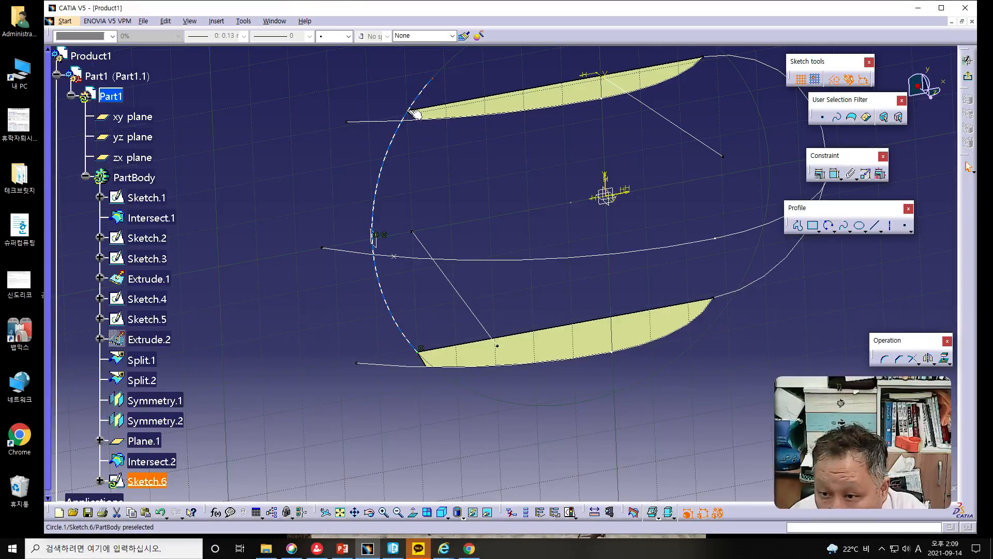
middle_drag(465, 154, 496, 210)
click(471, 134)
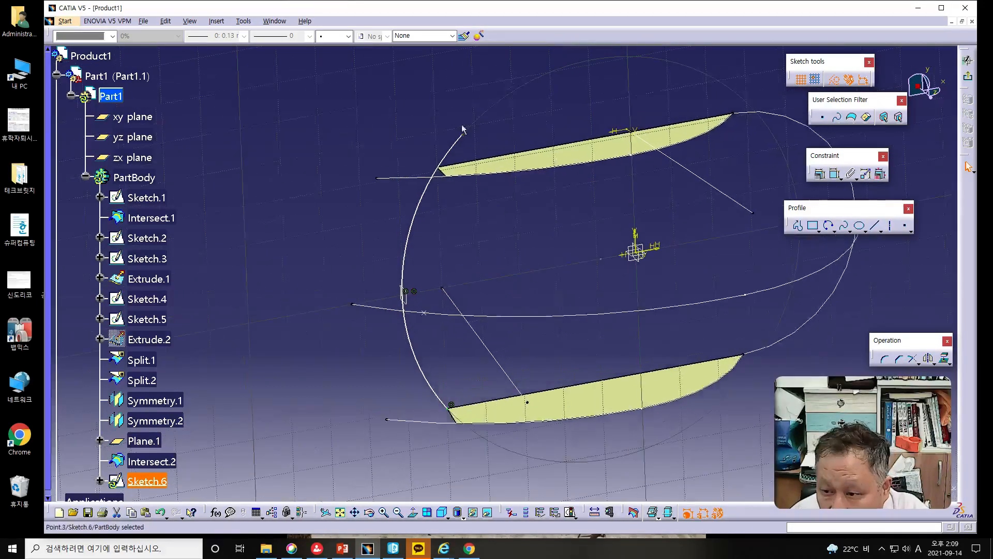
drag(466, 137, 435, 184)
click(446, 192)
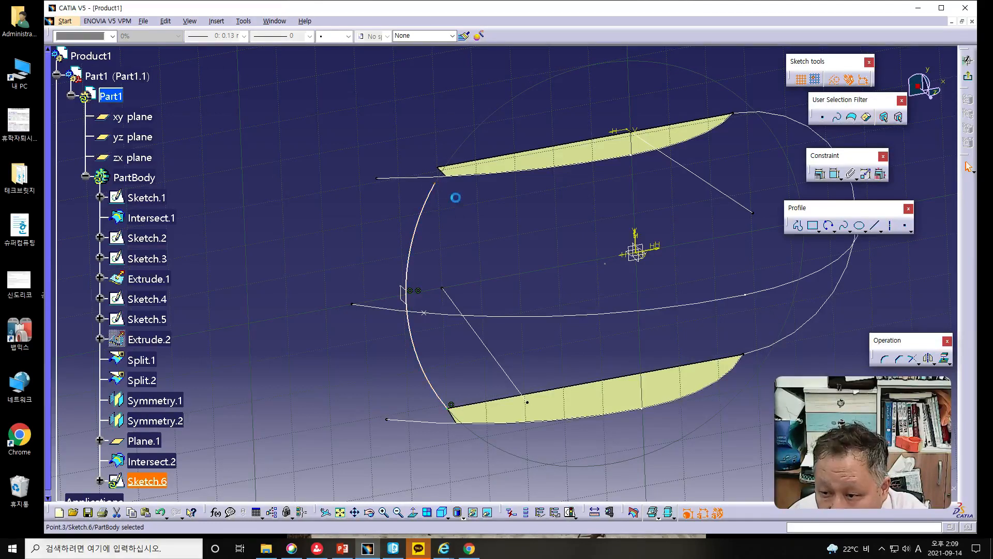
click(441, 169)
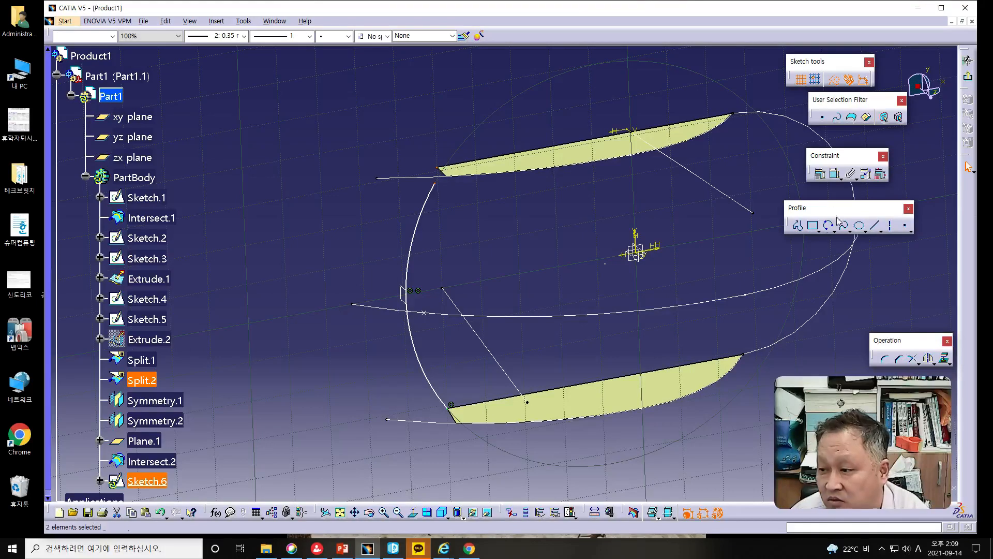
click(819, 174)
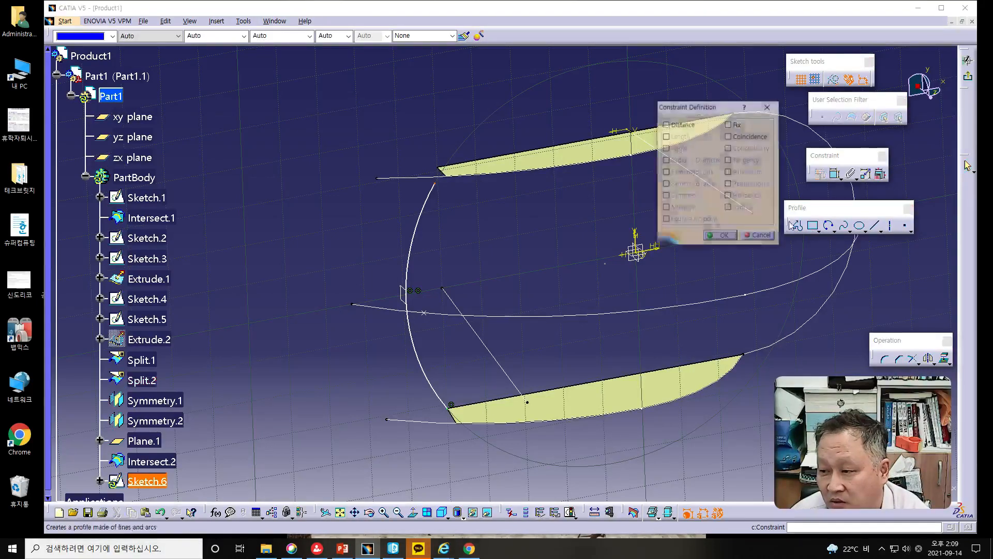
click(728, 137)
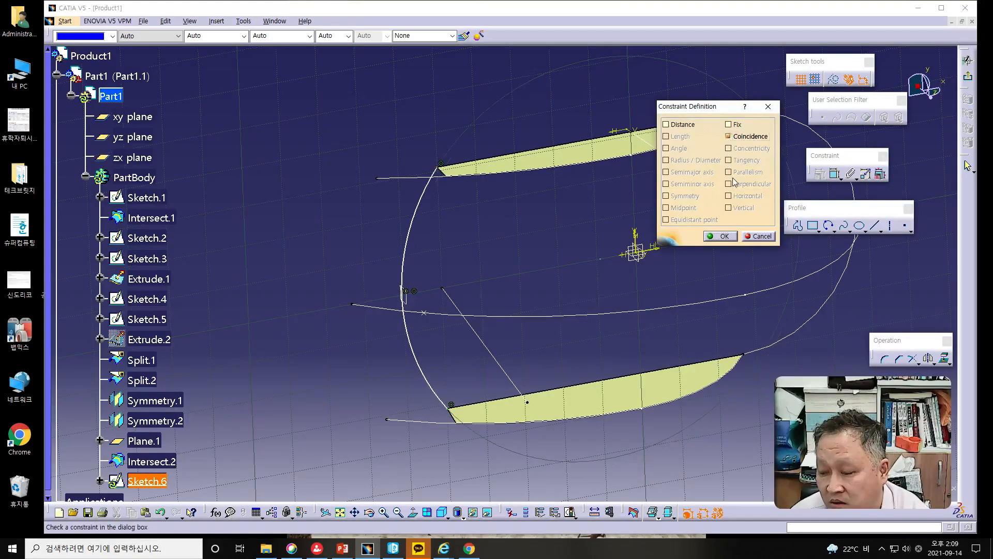
click(723, 237)
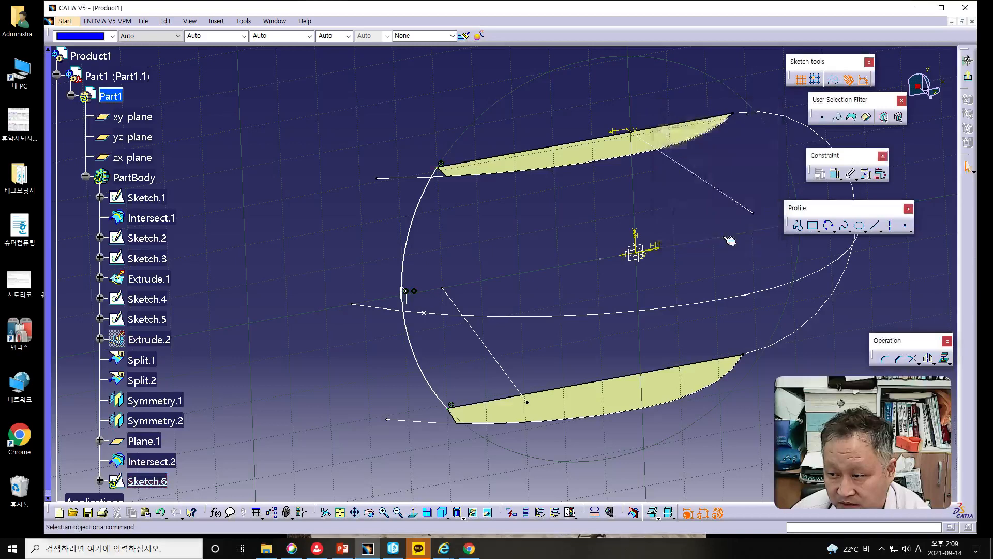
mouse_move(712, 346)
middle_down()
mouse_move(615, 317)
mouse_move(693, 323)
middle_up()
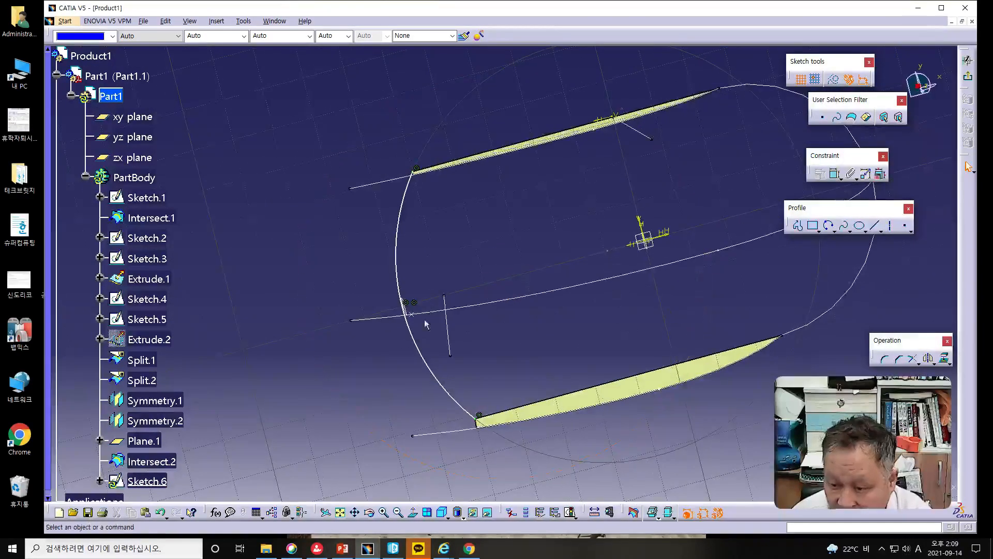
Add an offset dimension between the front arc and the sketch's vertical axis, place it above the body, and set it to 57.
click(416, 335)
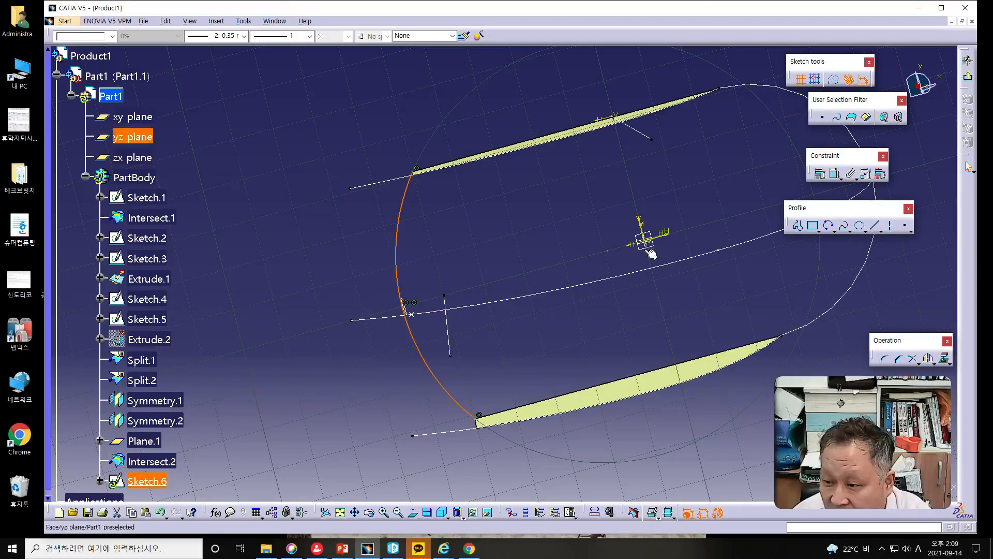
ctrl+click(647, 233)
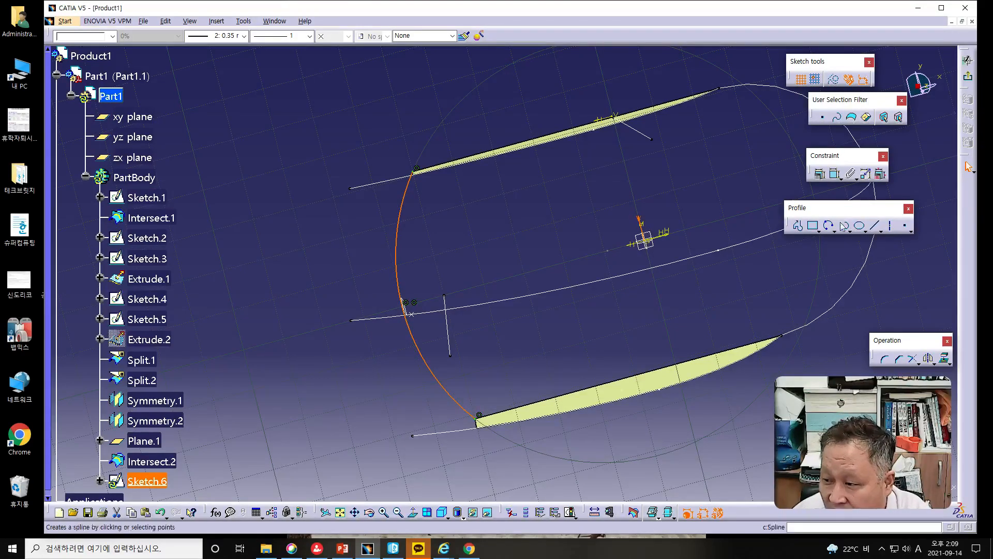
click(834, 174)
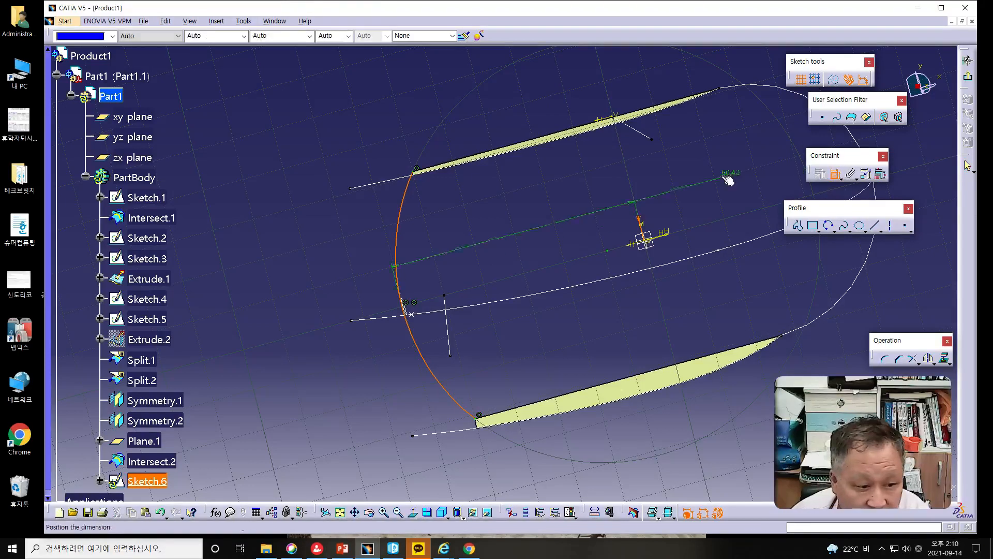
click(489, 114)
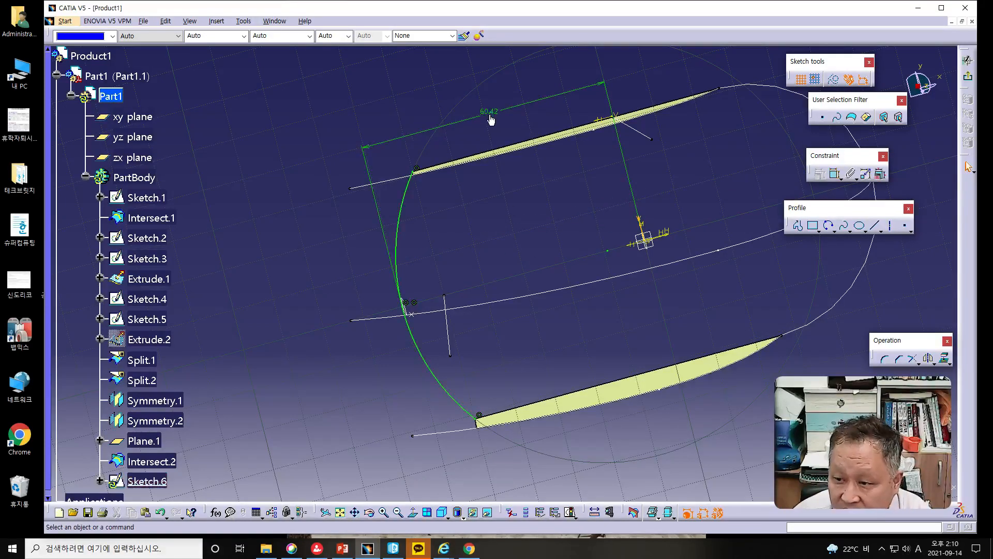
double_click(489, 114)
text(57)
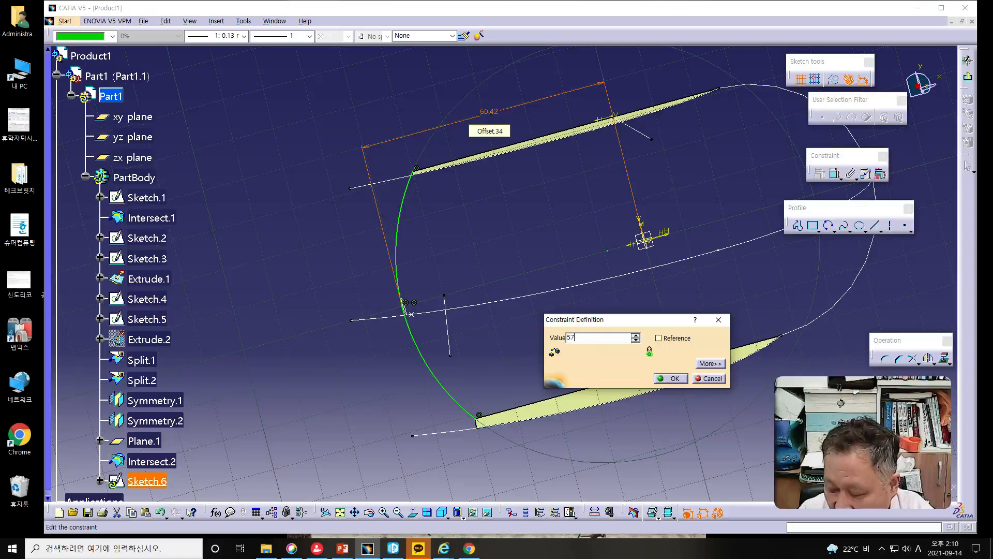
key(Return)
click(552, 352)
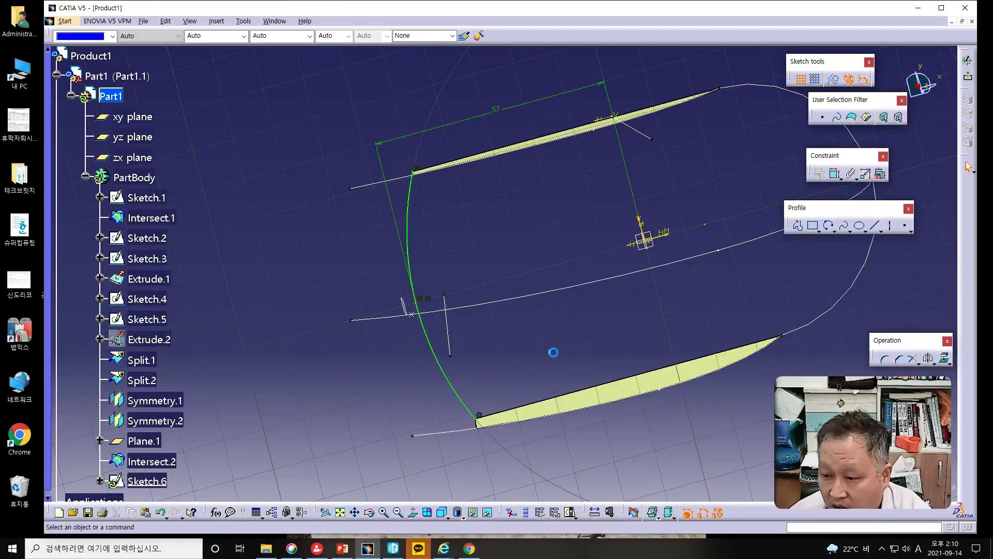
mouse_move(583, 365)
middle_down()
mouse_move(505, 304)
mouse_move(548, 288)
mouse_move(615, 348)
mouse_move(565, 374)
mouse_move(523, 318)
middle_up()
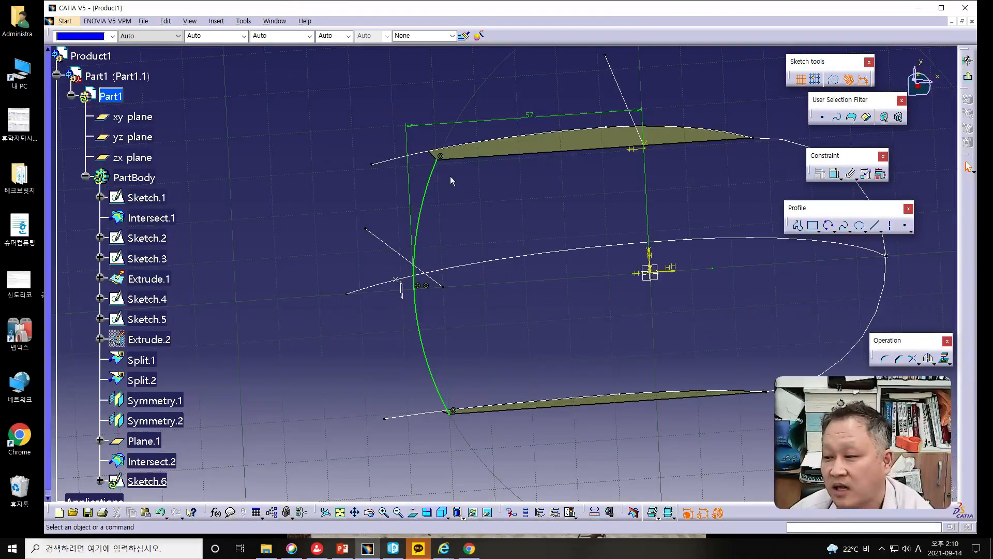
middle_drag(629, 356, 631, 362)
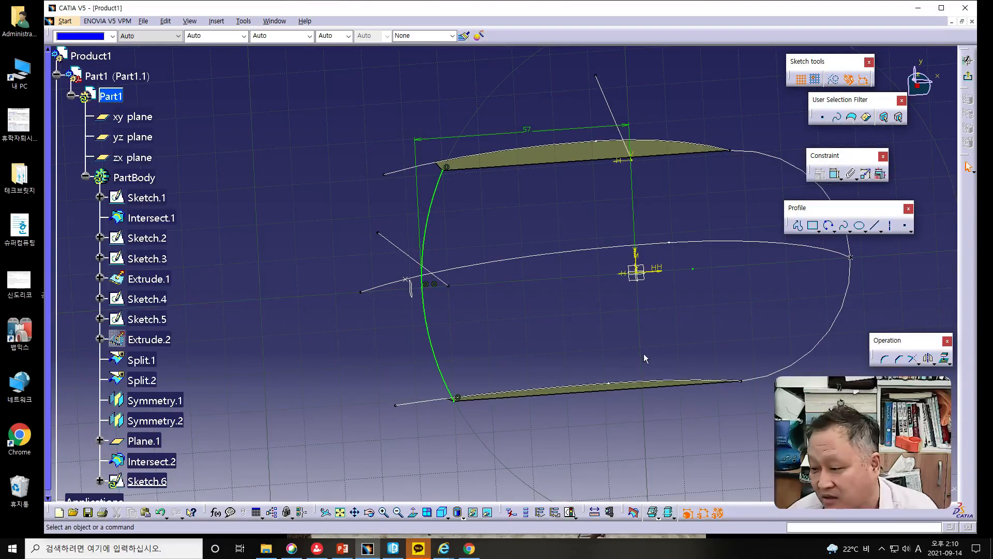